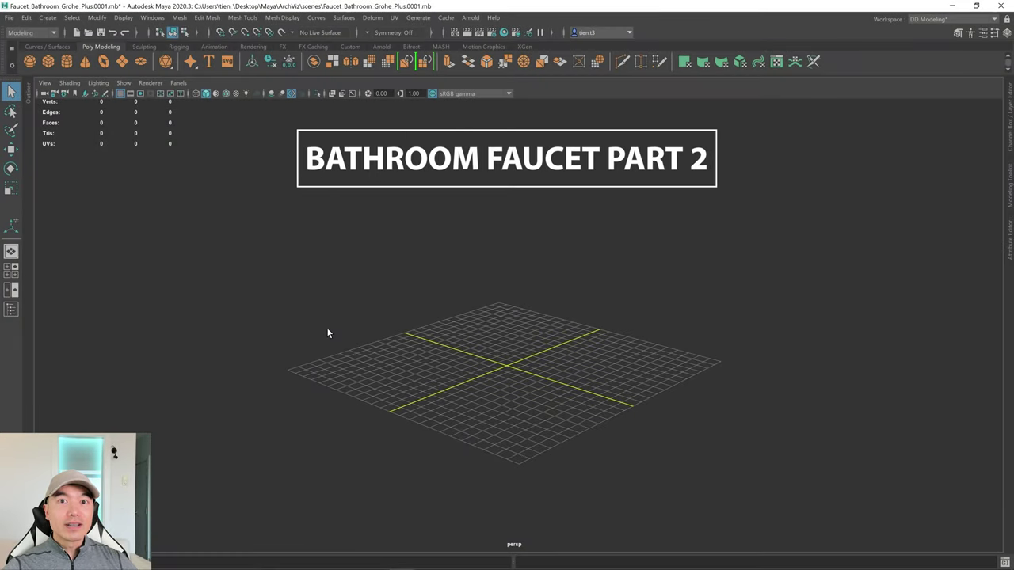
Show the four-view layout and make the SideRef_Layer, FrontRef_Layer and TopRef_Layer reference layers visible
key("space")
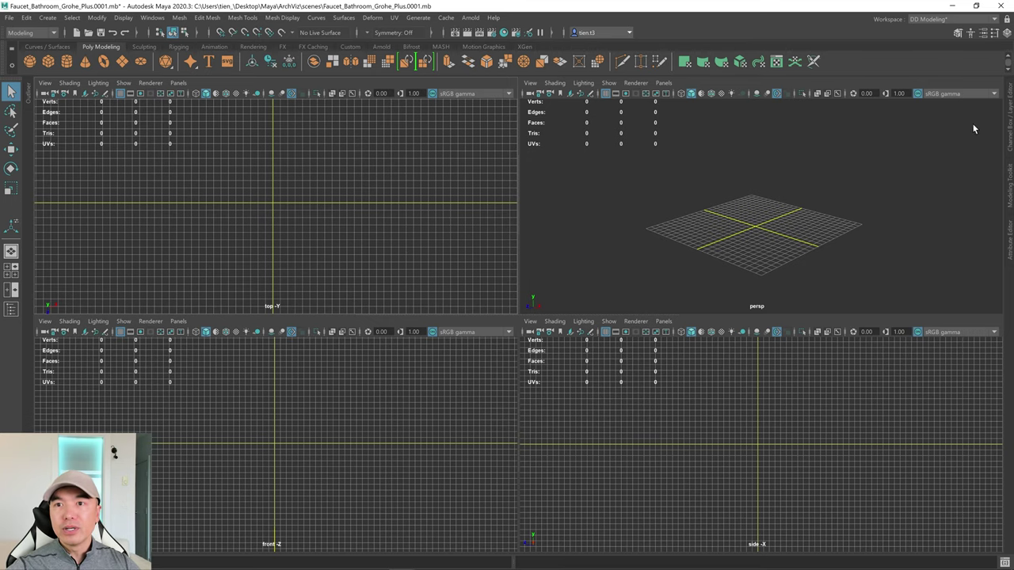
left_click(1010, 122)
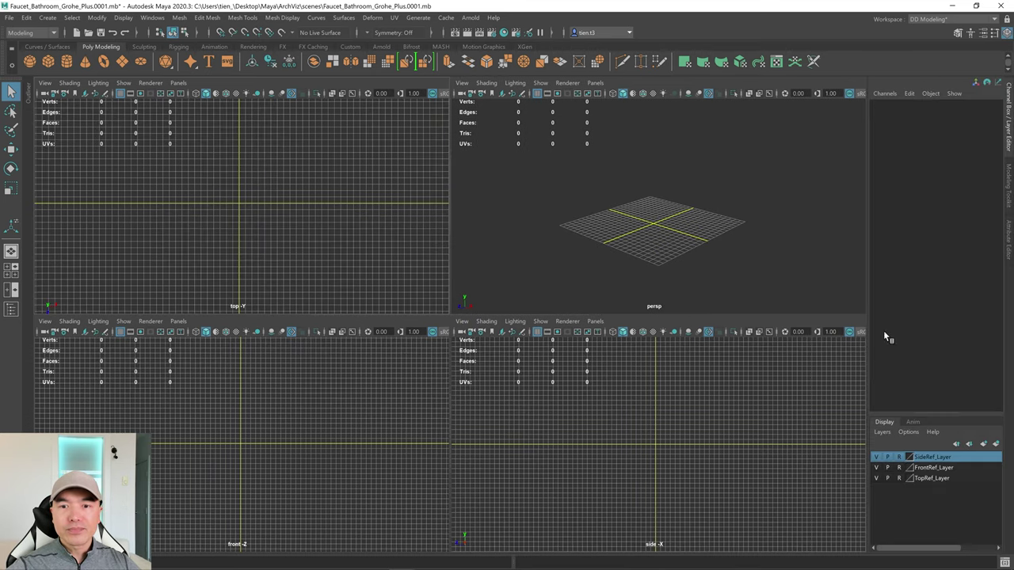
left_click(876, 457)
left_click(876, 467)
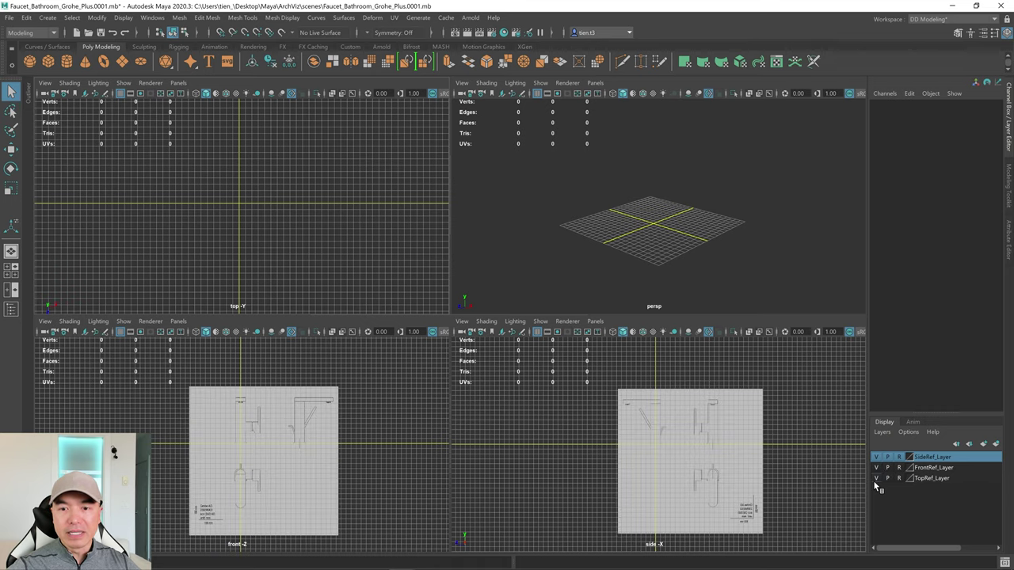
left_click(876, 479)
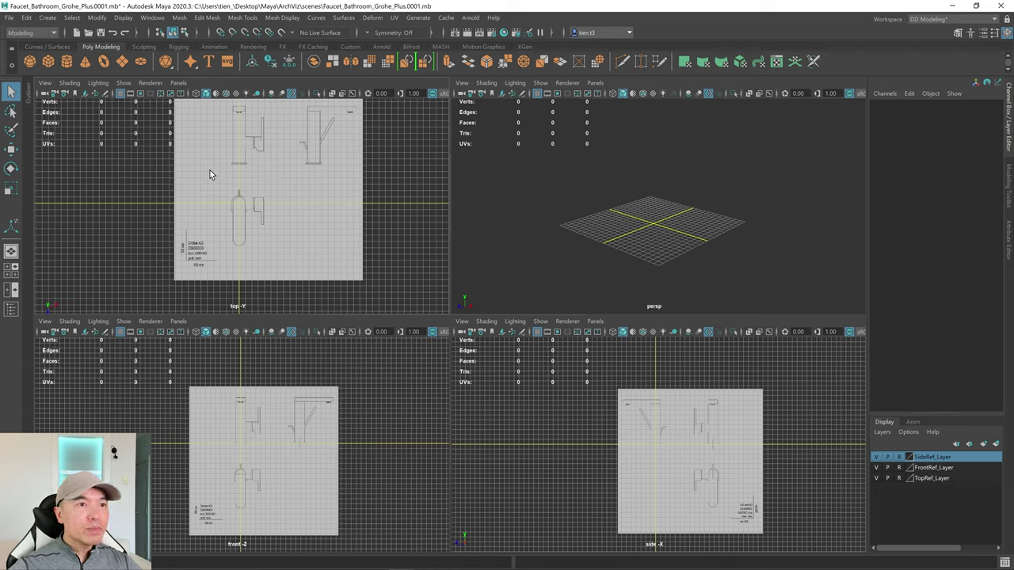
Hide the grid in the top, front and side views
left_click(129, 94)
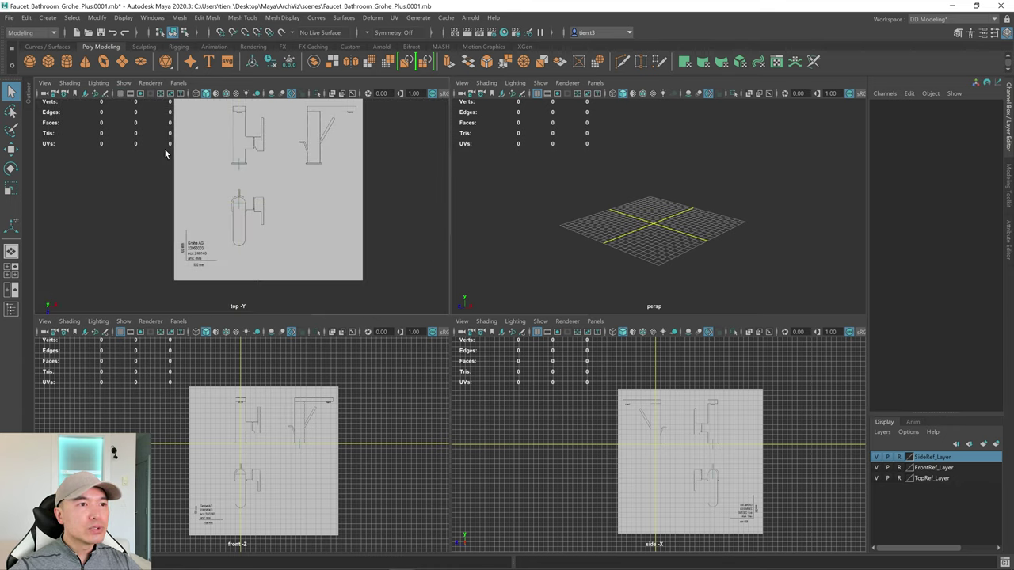
left_click(129, 333)
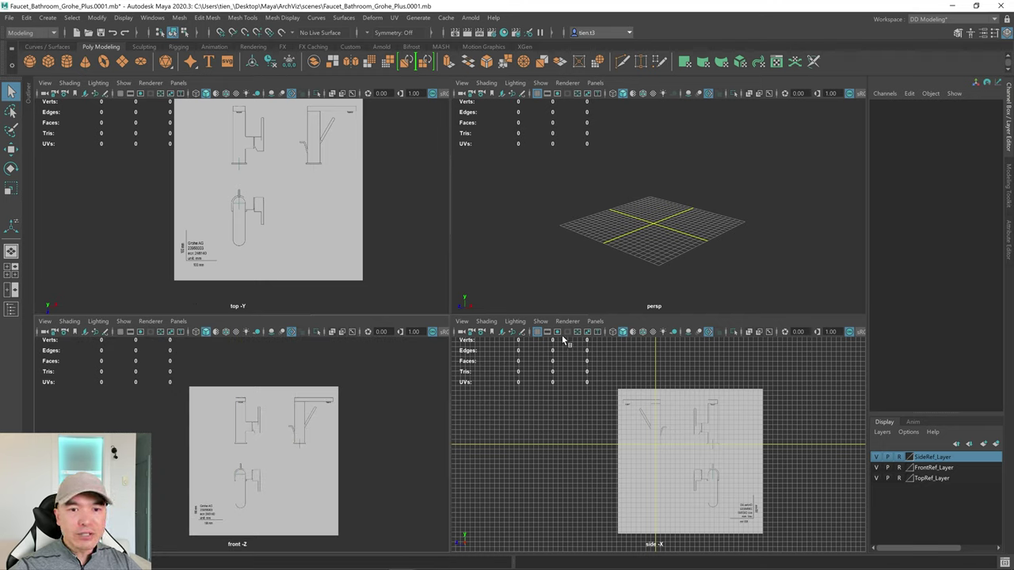
left_click(539, 333)
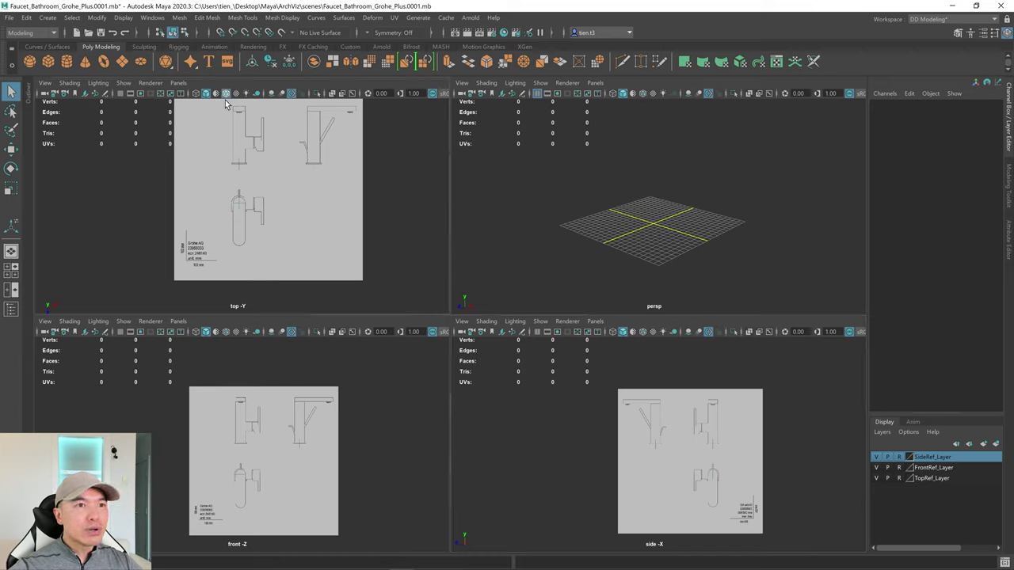
Turn on wireframe-on-shaded and X-ray display in the top, front and side views and collapse the Channel Box
left_click(226, 332)
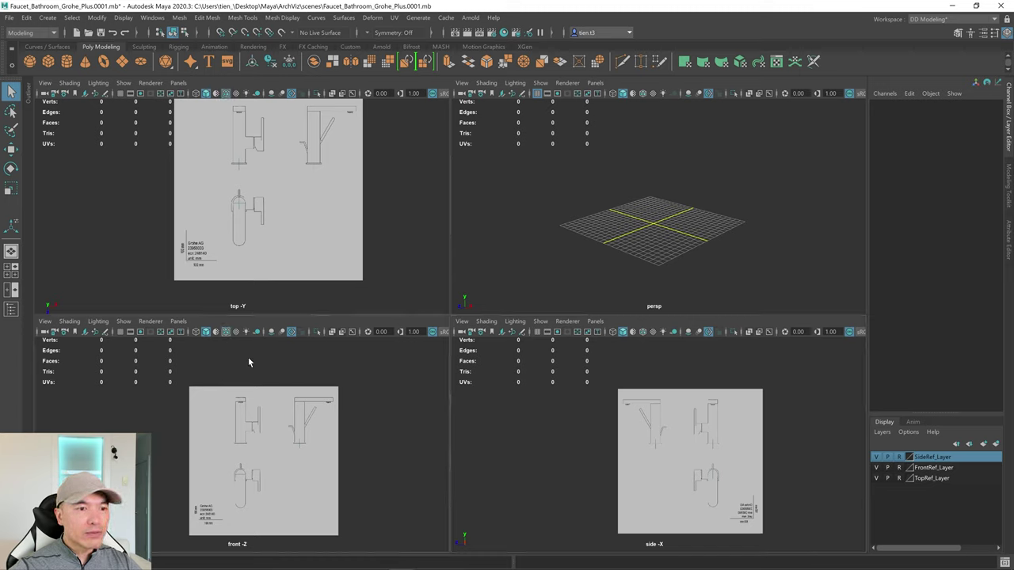
left_click(643, 333)
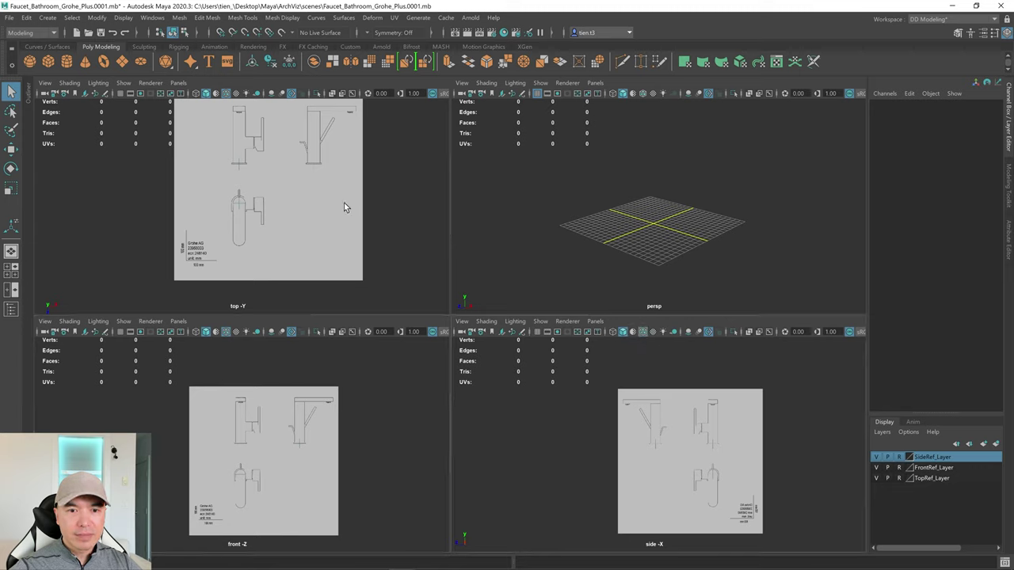
left_click(339, 95)
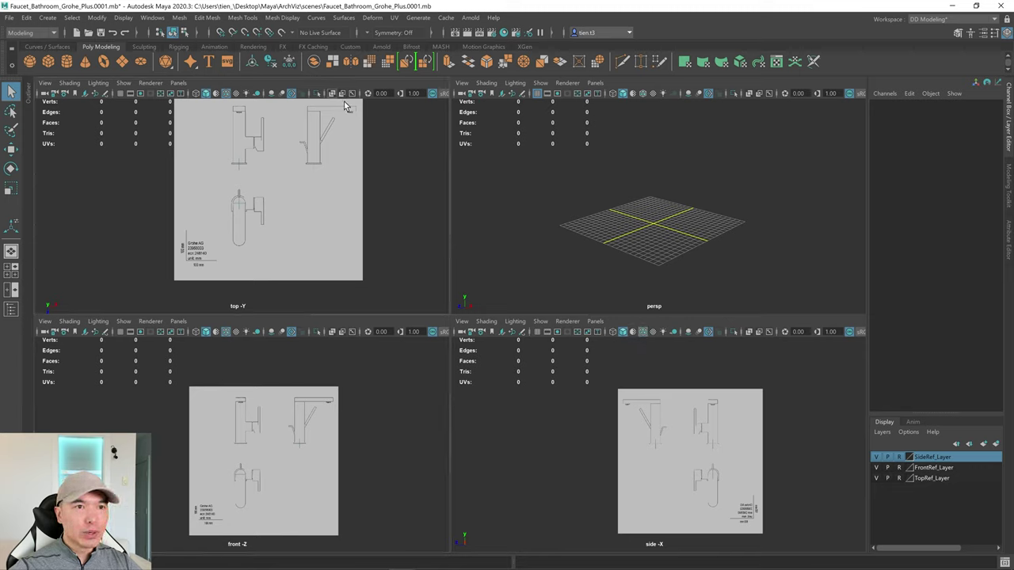
left_click(333, 333)
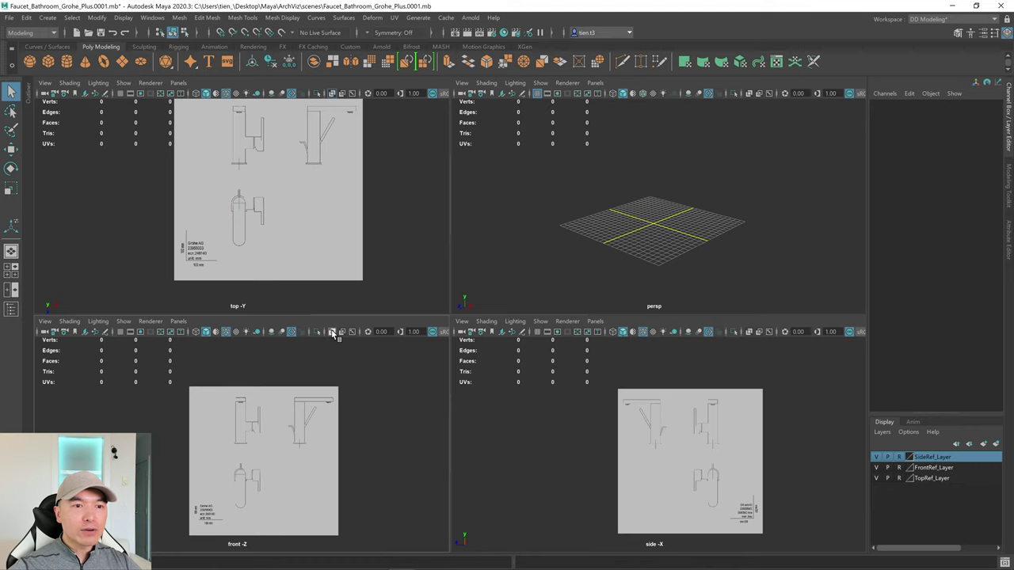
left_click(750, 332)
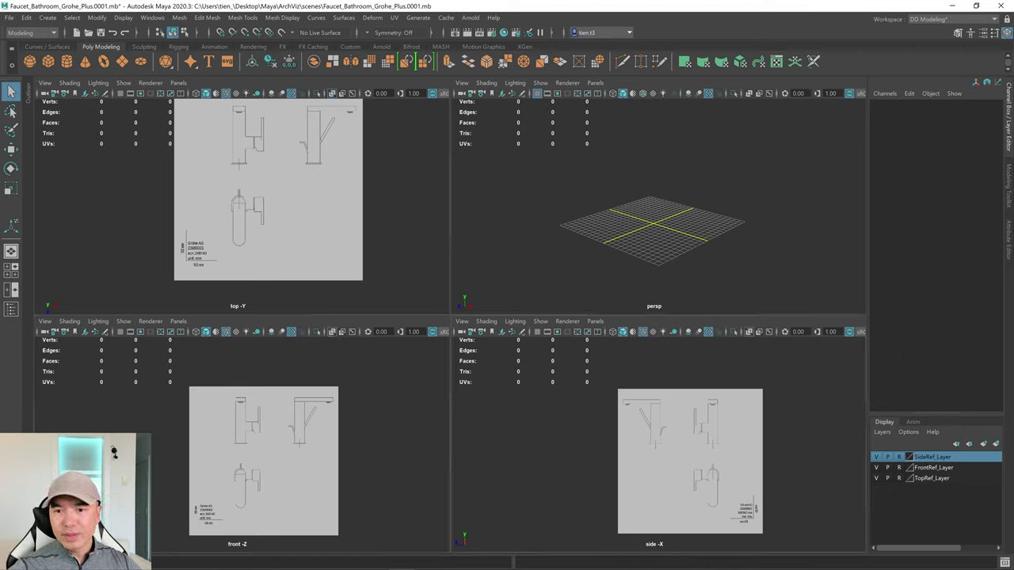
left_click(1009, 123)
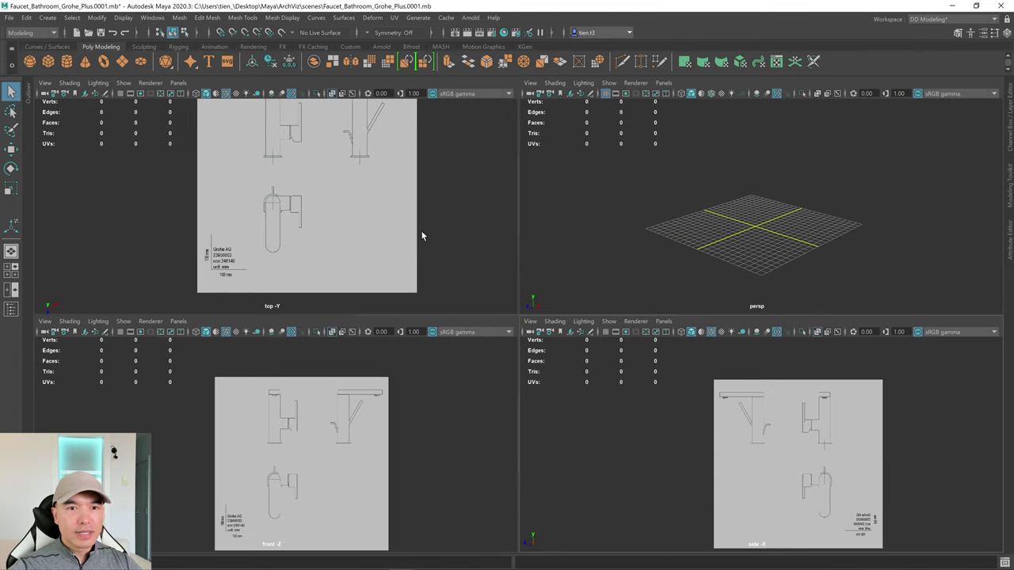
Examine the faucet's reference drawings up close in the top and side views
left_click(289, 192)
key("space")
right_click_drag(594, 316, 710, 331, "alt")
middle_click_drag(711, 331, 638, 247, "alt")
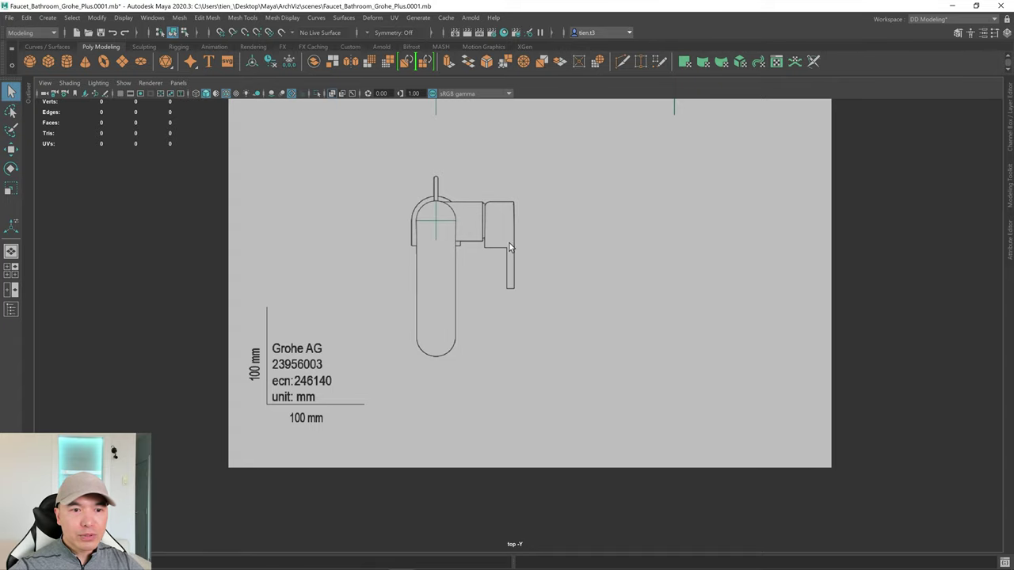
scroll(509, 244, "down", 3)
key("space")
key("space")
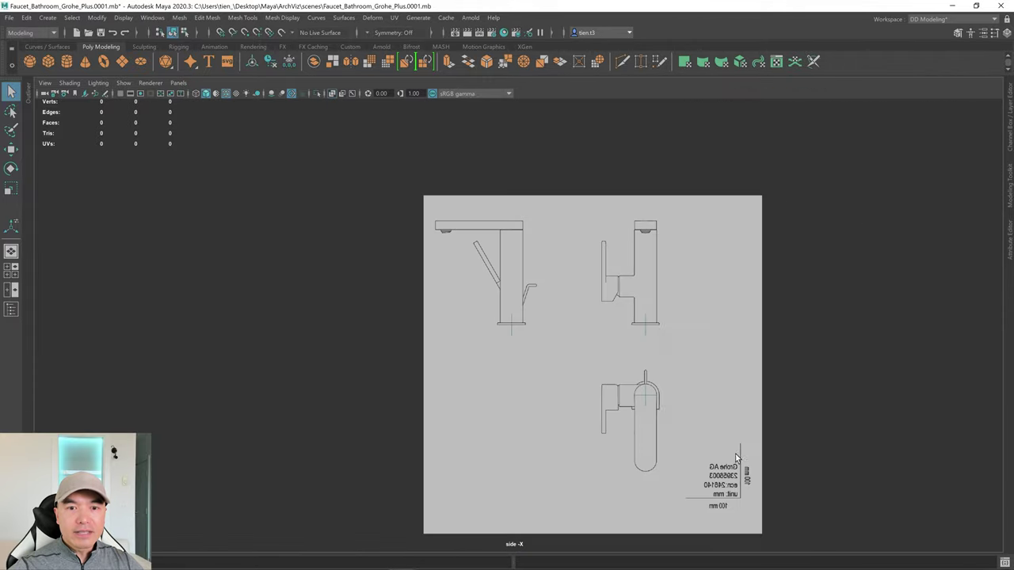
scroll(671, 357, "up", 3)
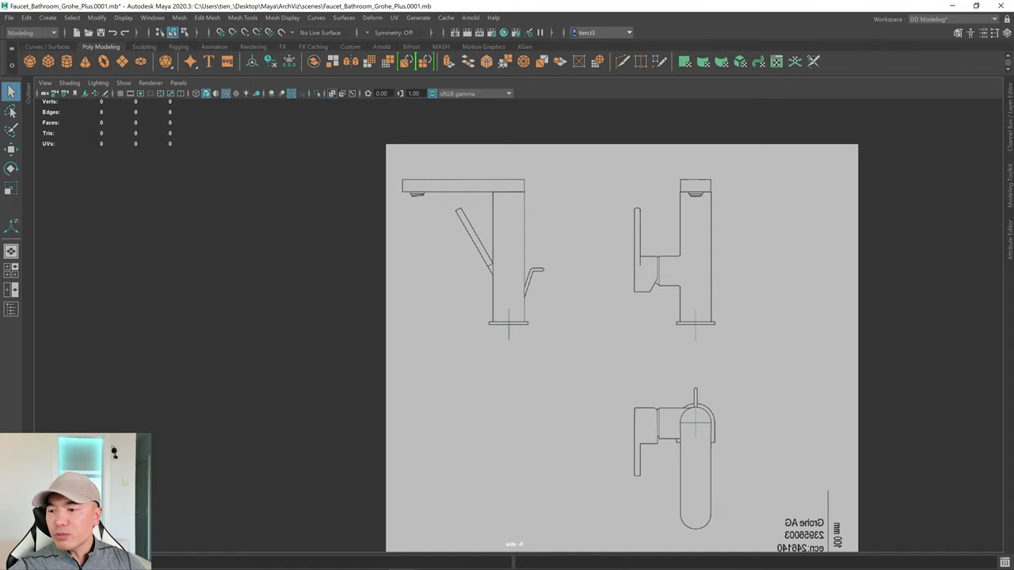
Switch to the reference image board and examine the faucet photos, comparing its body, handle, spout and base
key("alt+Tab")
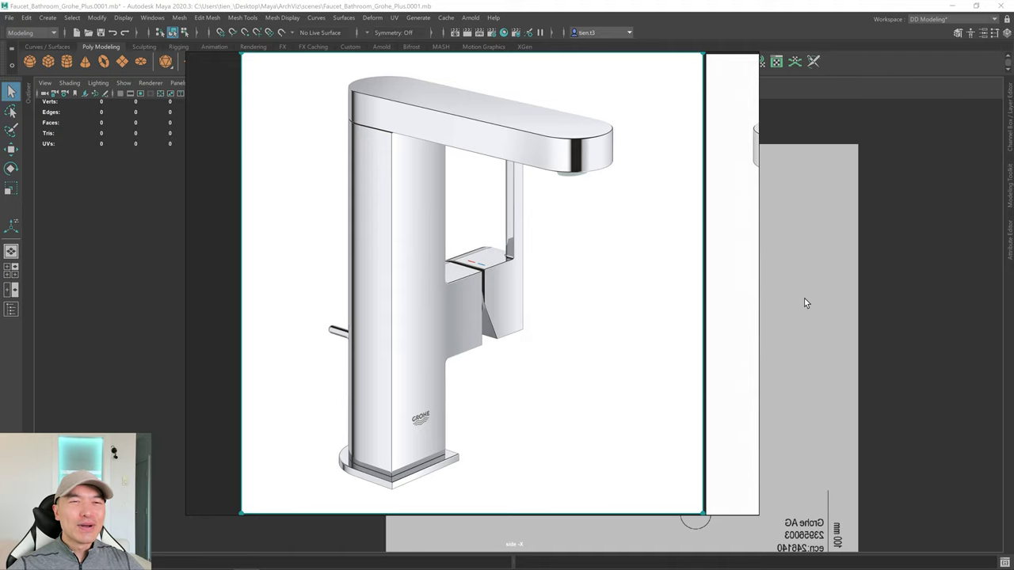
scroll(466, 177, "down", 8)
scroll(467, 195, "up", 5)
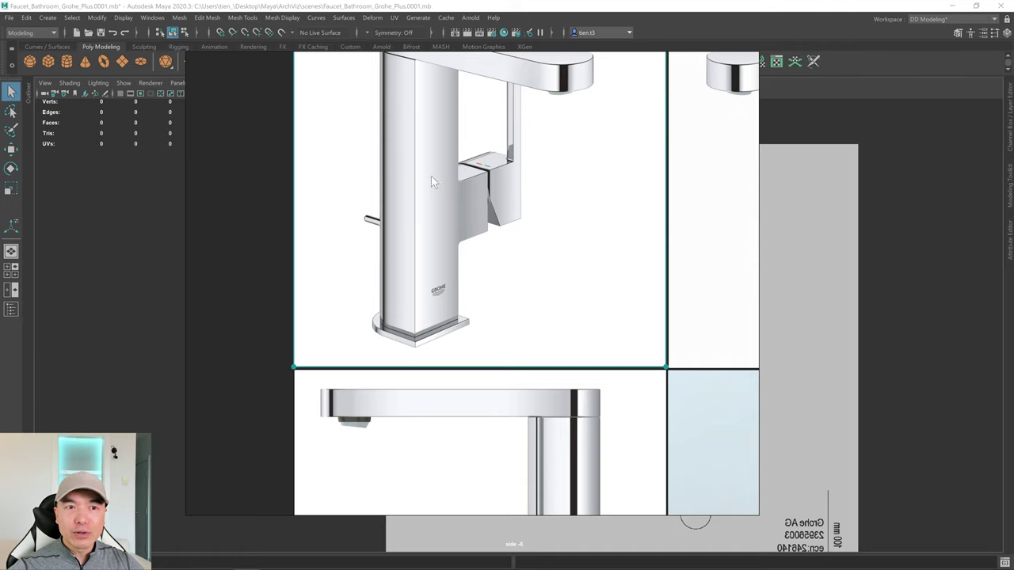
scroll(432, 183, "down", 3)
scroll(515, 361, "up", 2)
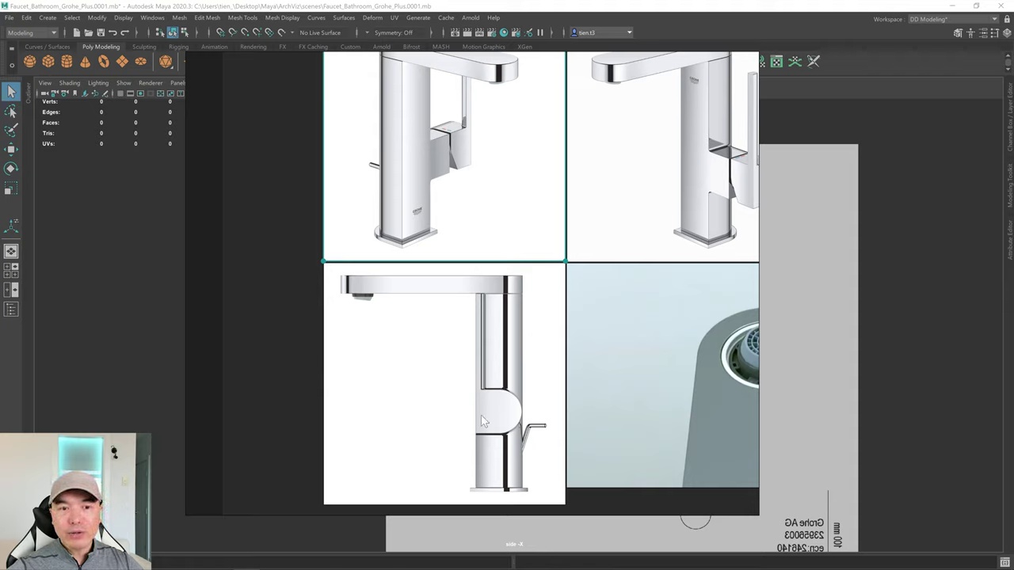
scroll(522, 302, "down", 4)
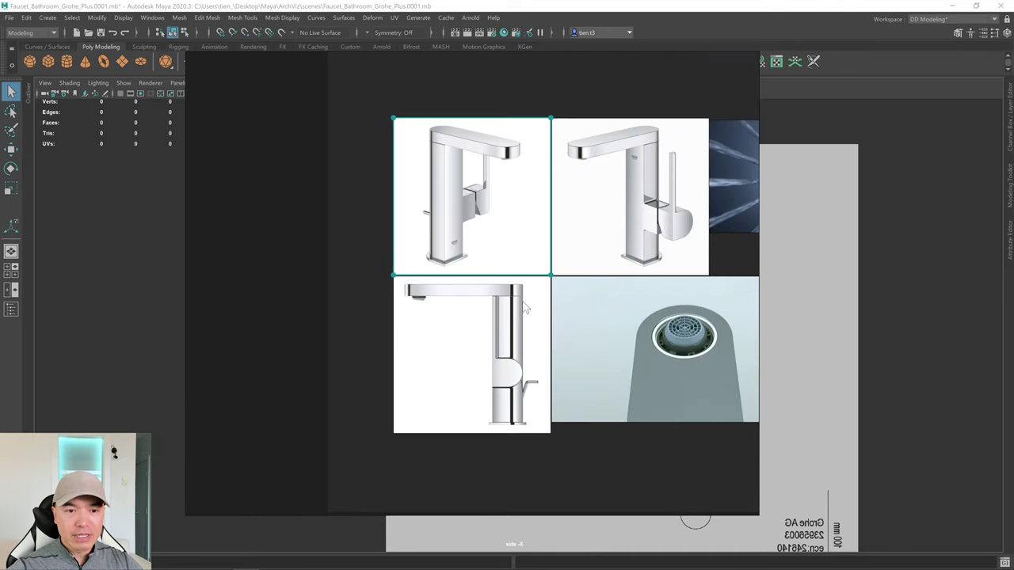
key("alt+Tab")
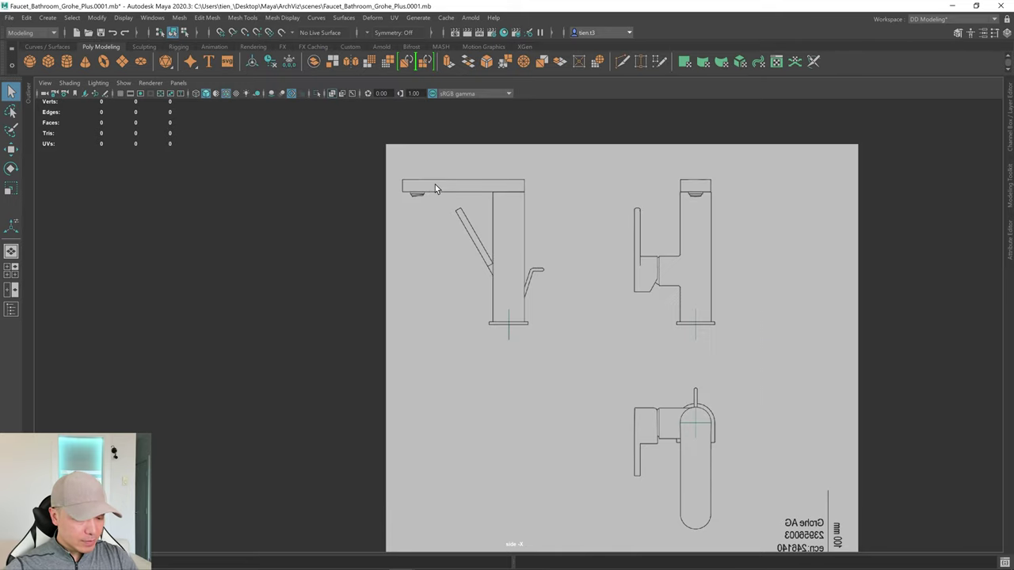
Create a polygon cylinder at the origin and turn on wireframe-on-shaded display in the perspective view
scroll(602, 294, "down", 2)
key("space")
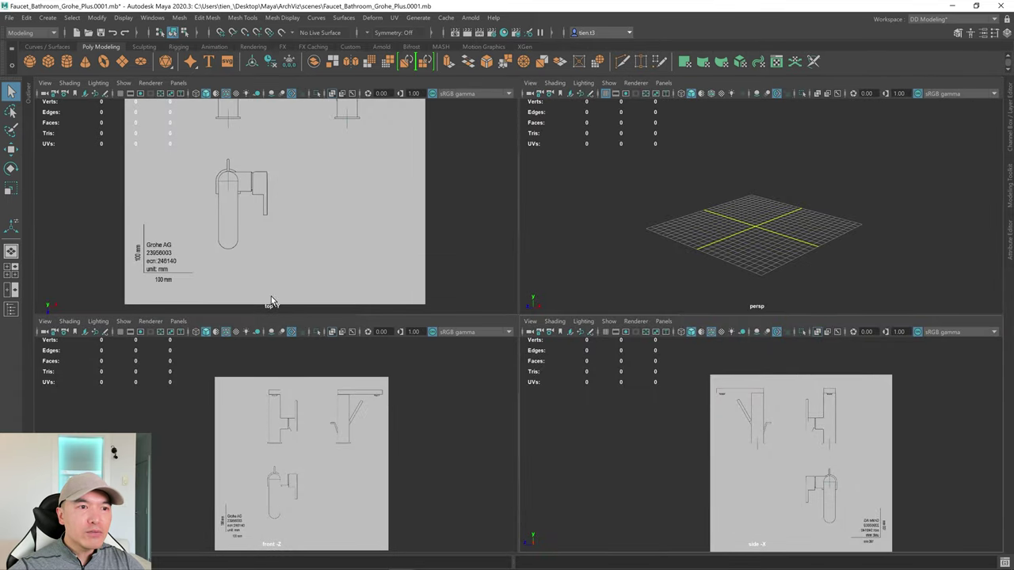
scroll(781, 421, "up", 2)
key("space")
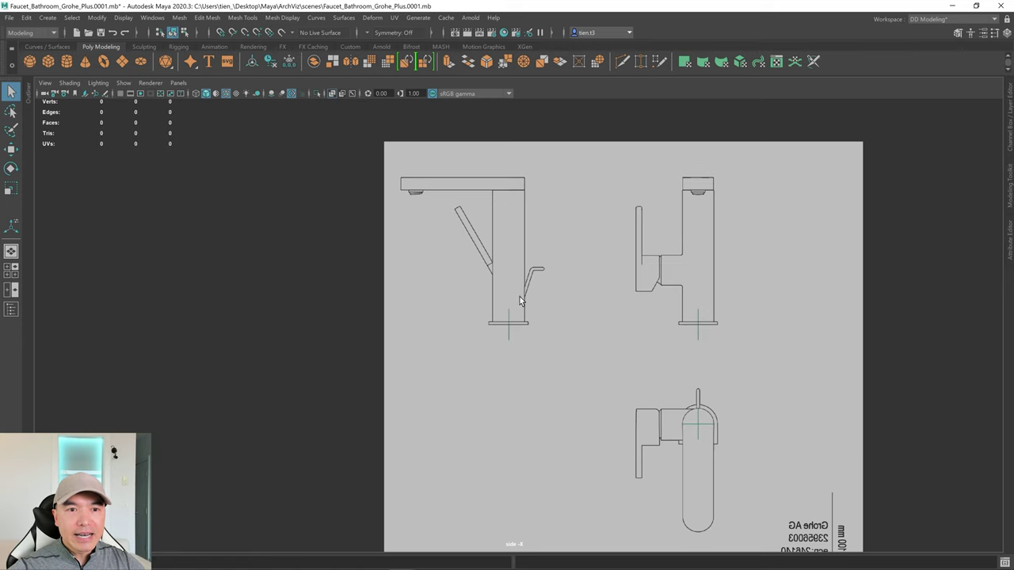
key("space")
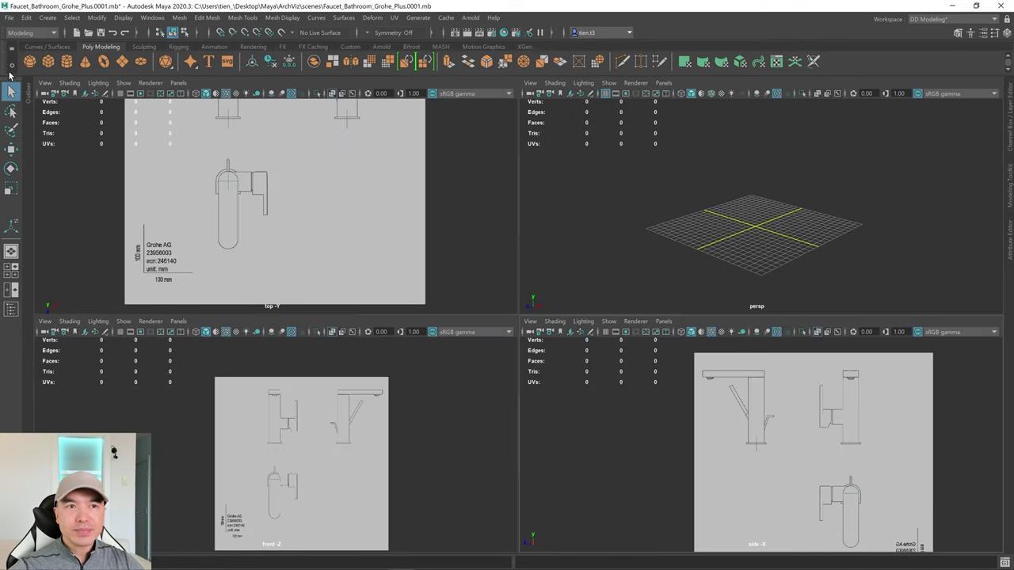
left_click(66, 62)
key("space")
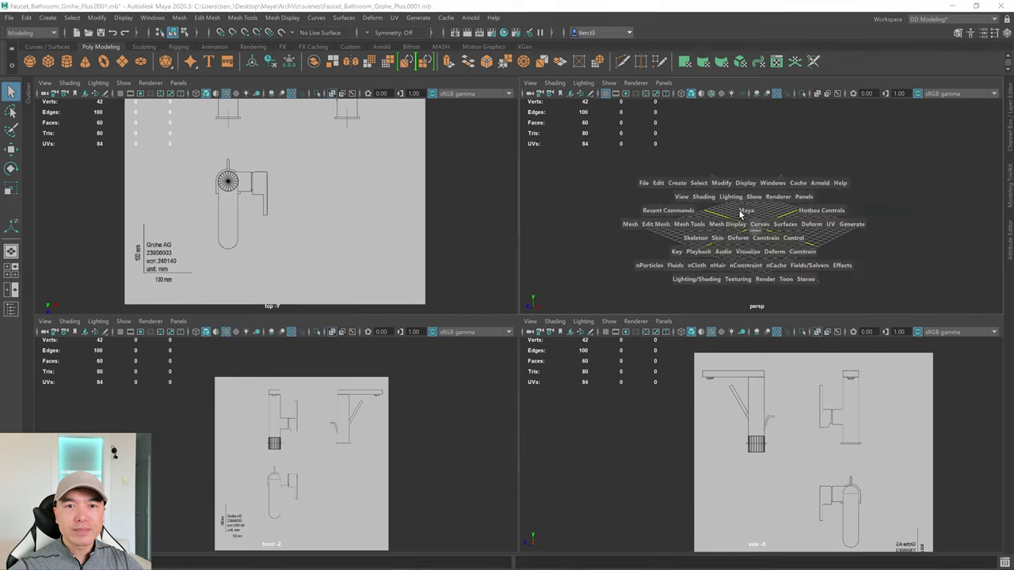
key("f")
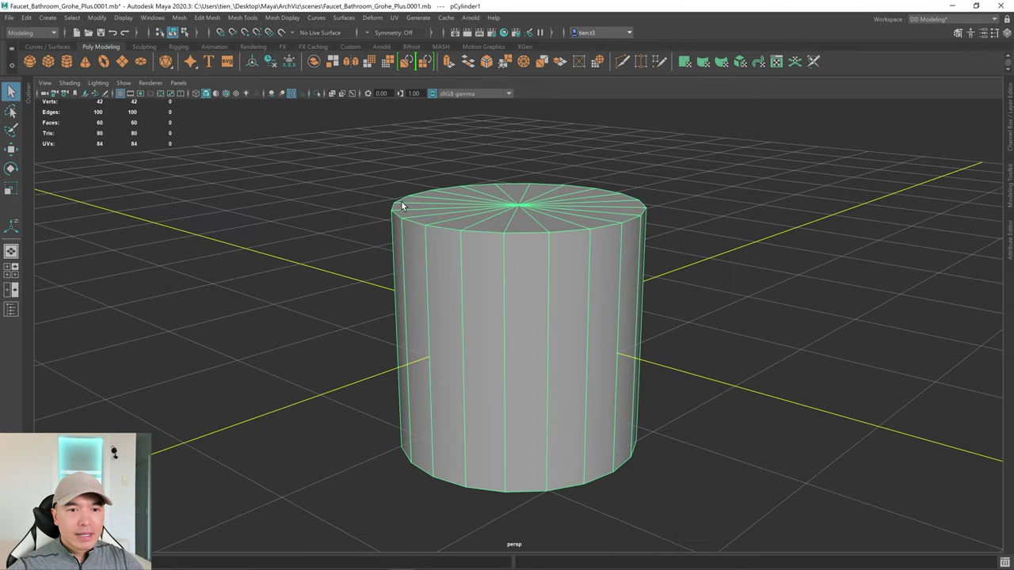
left_click(225, 93)
Set the cylinder's Subdivisions Axis to 8
scroll(704, 367, "down", 6)
left_click_drag(734, 382, 707, 370, "alt")
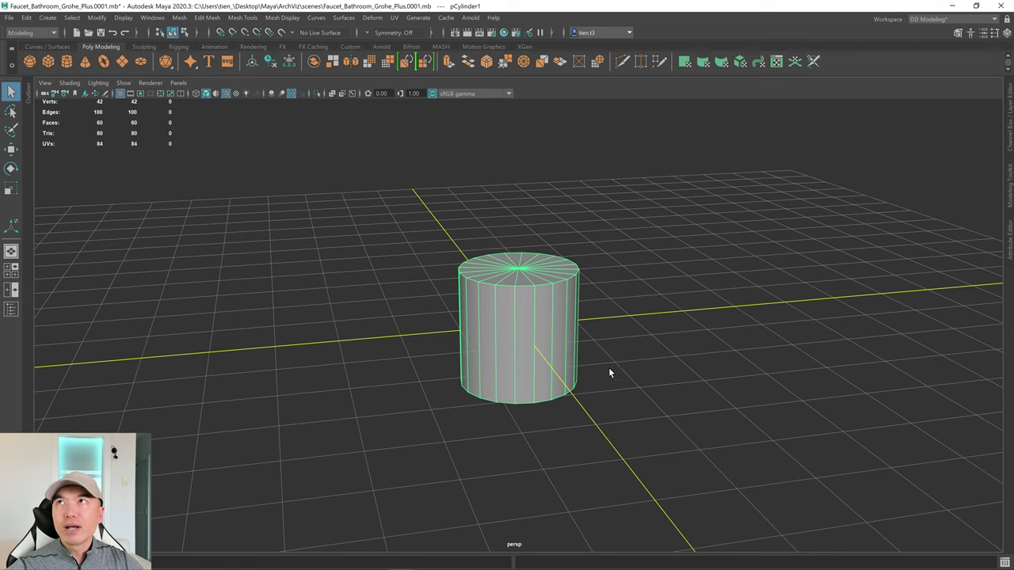
left_click_drag(557, 339, 553, 344, "alt")
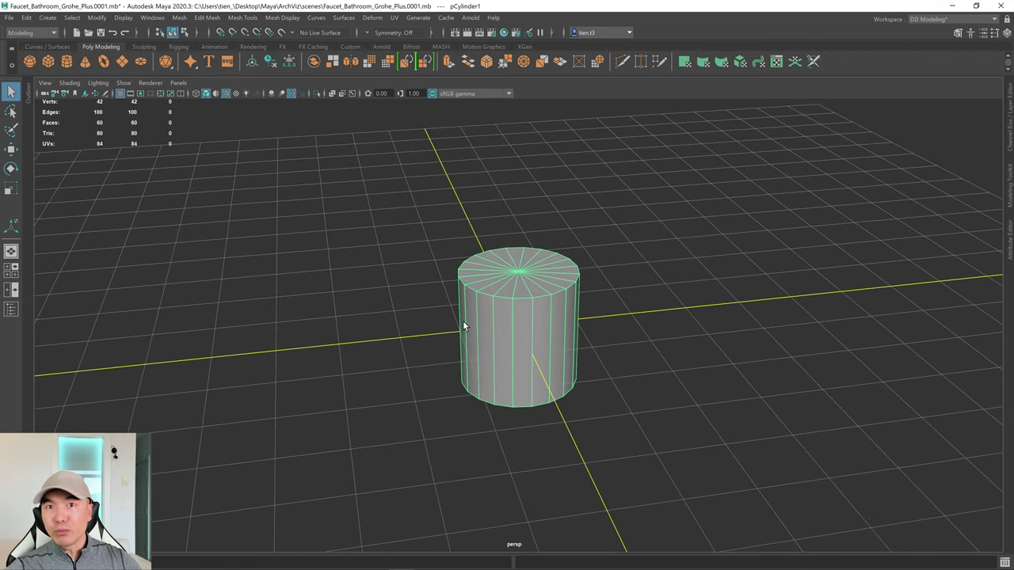
key("t")
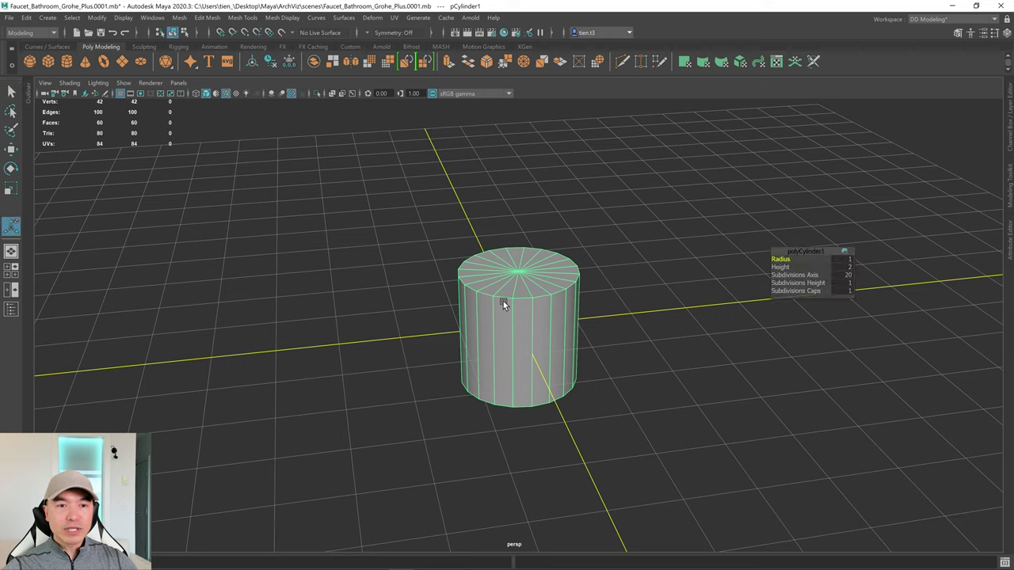
left_click(838, 275)
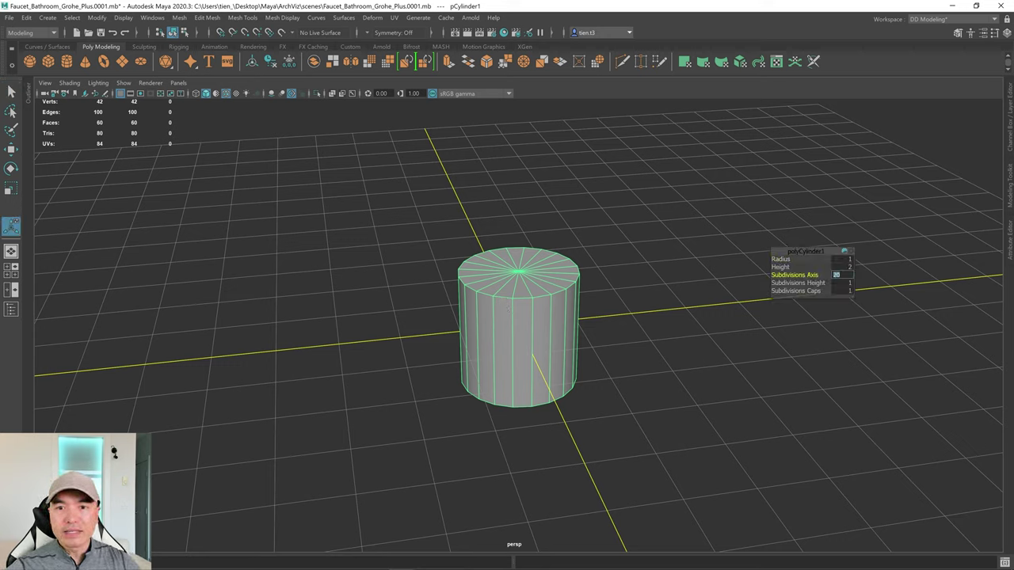
type("8")
key("Return")
right_click_drag(841, 311, 602, 307, "alt")
key("w")
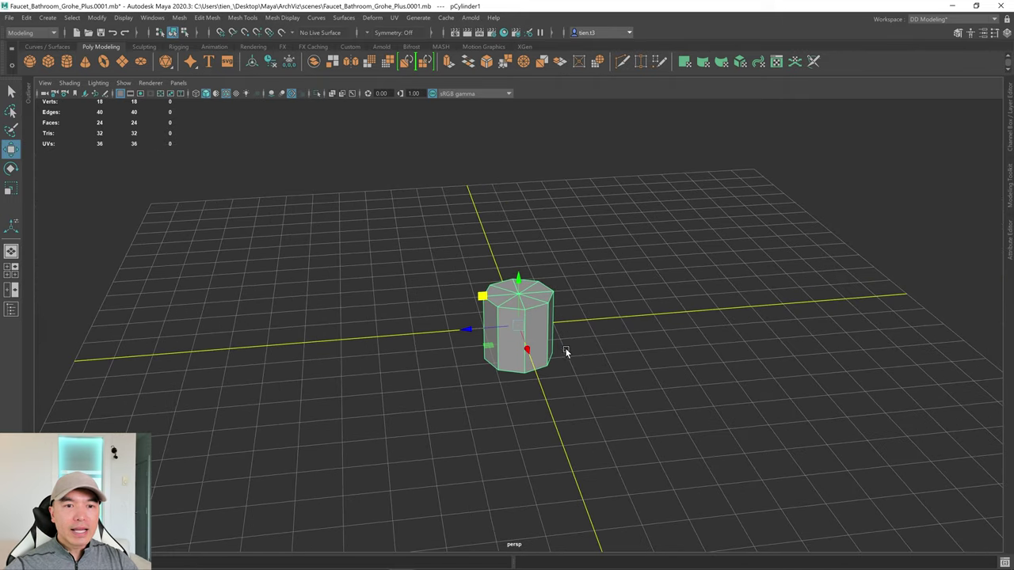
Extrude the cylinder's front-half faces along Z in the top view until their rounded end matches the spout tip in the reference drawing
left_click_drag(565, 350, 552, 344, "alt")
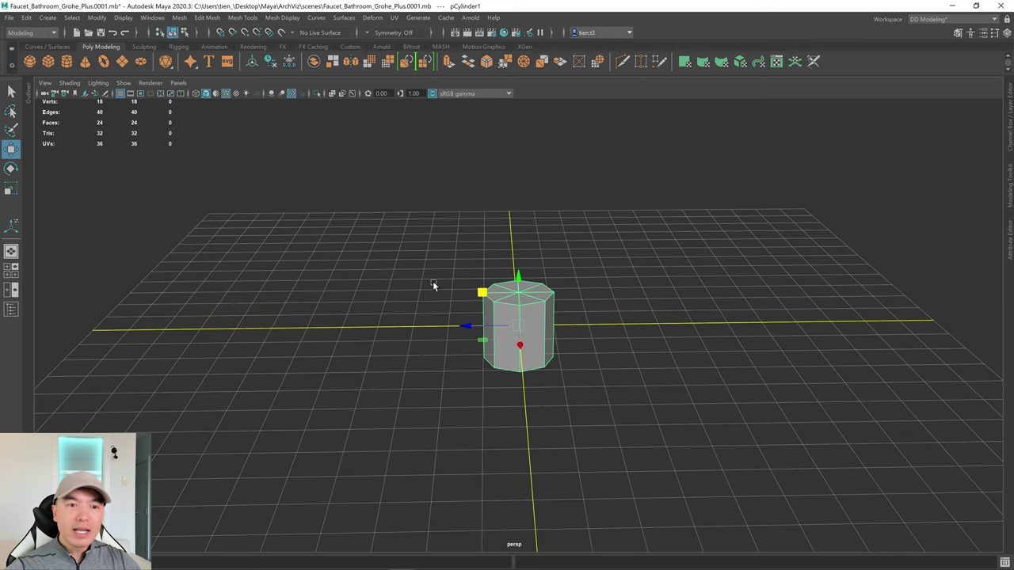
right_click_drag(455, 230, 453, 252)
left_click_drag(420, 255, 505, 401)
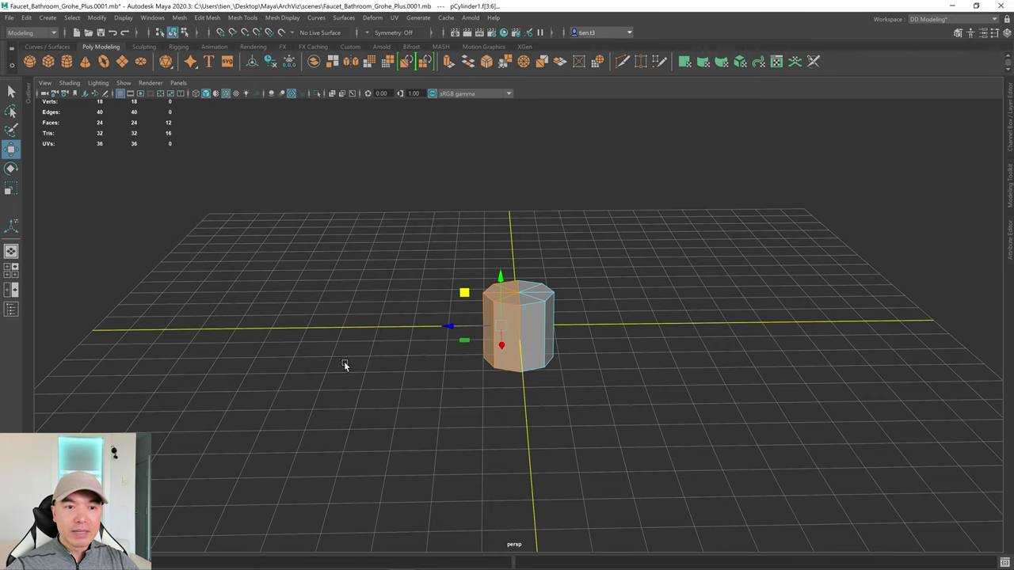
key("space")
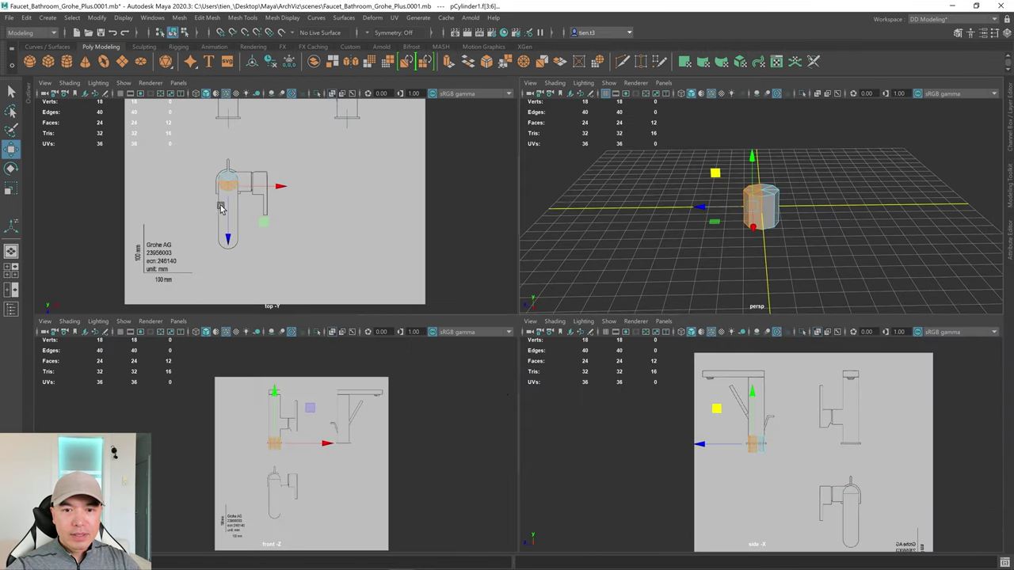
key("space")
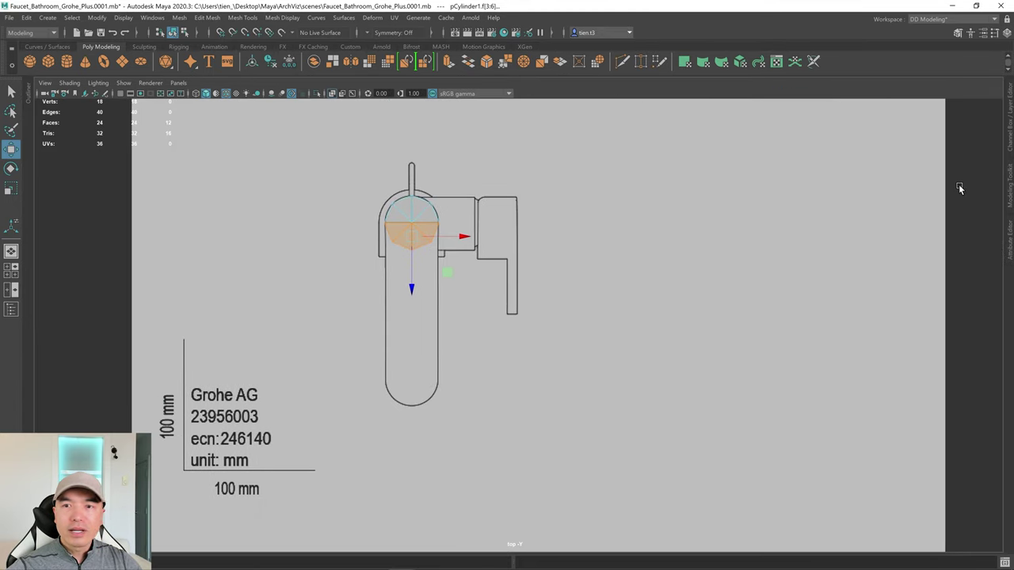
left_click(1011, 194)
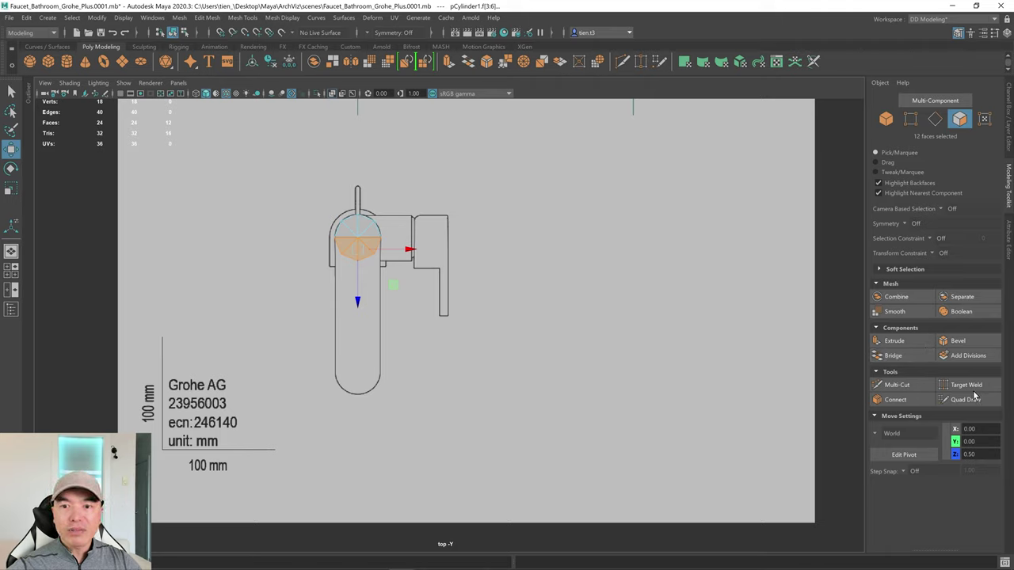
left_click(1008, 184)
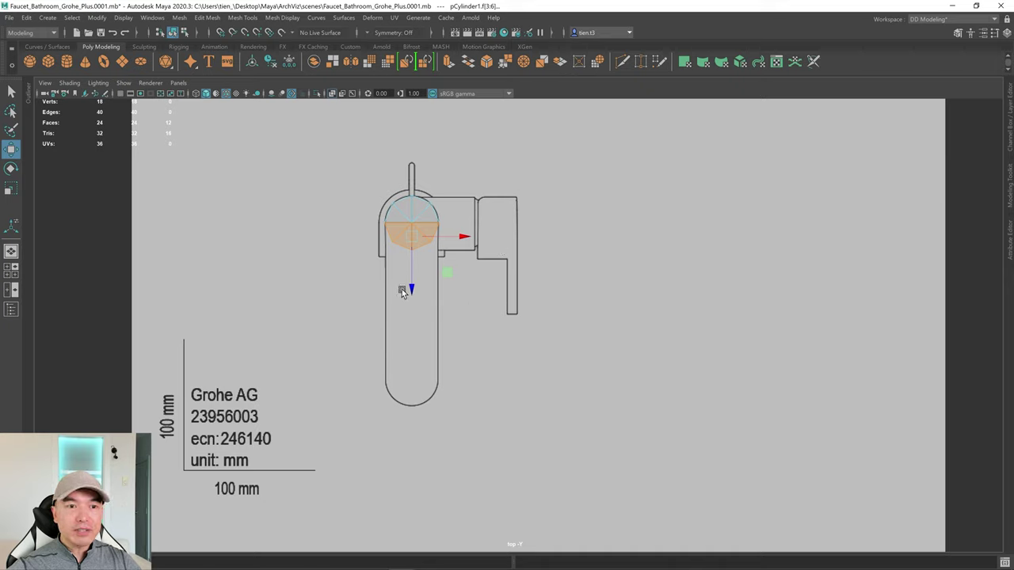
left_click_drag(412, 286, 398, 441)
right_click_drag(467, 357, 771, 329, "alt")
middle_click_drag(717, 348, 856, 76, "alt")
right_click_drag(610, 278, 690, 242, "alt")
middle_click_drag(690, 242, 690, 324, "alt")
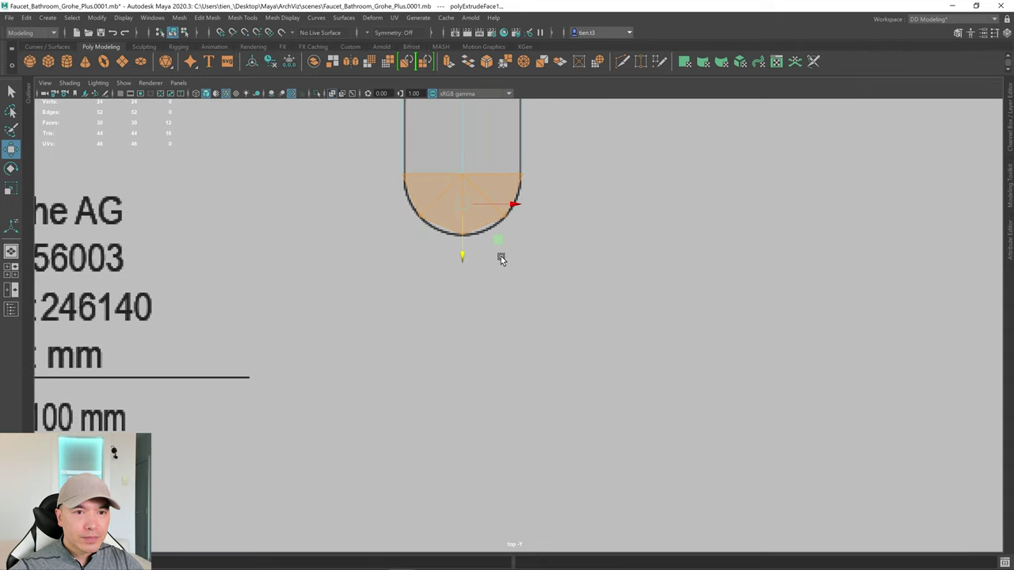
left_click_drag(464, 250, 463, 254)
middle_click_drag(654, 179, 611, 400, "alt")
Raise the whole spout shape in the side view until its top edge lines up with the spout's top in the drawing
key("space")
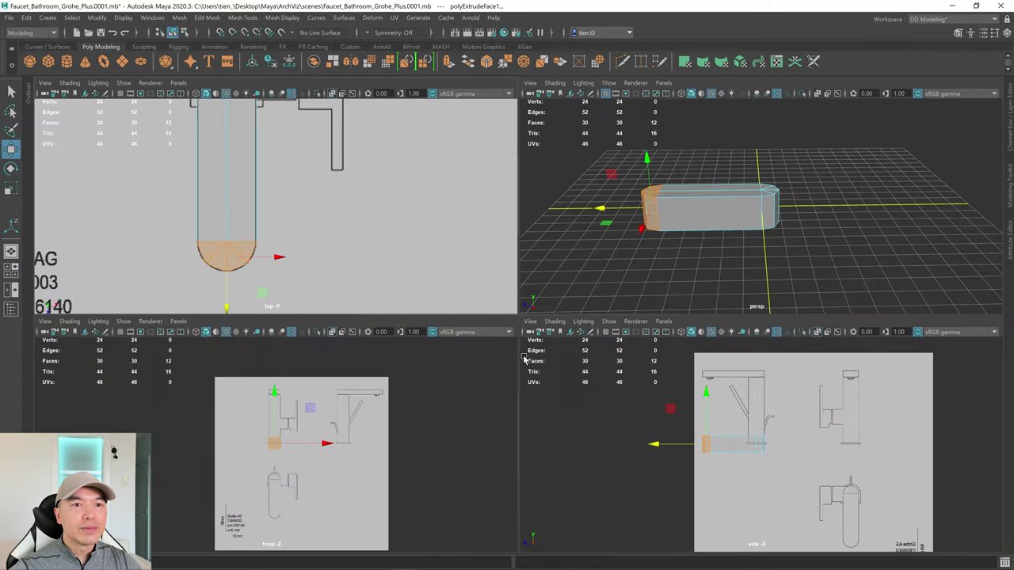
key("space")
right_click_drag(510, 216, 586, 212)
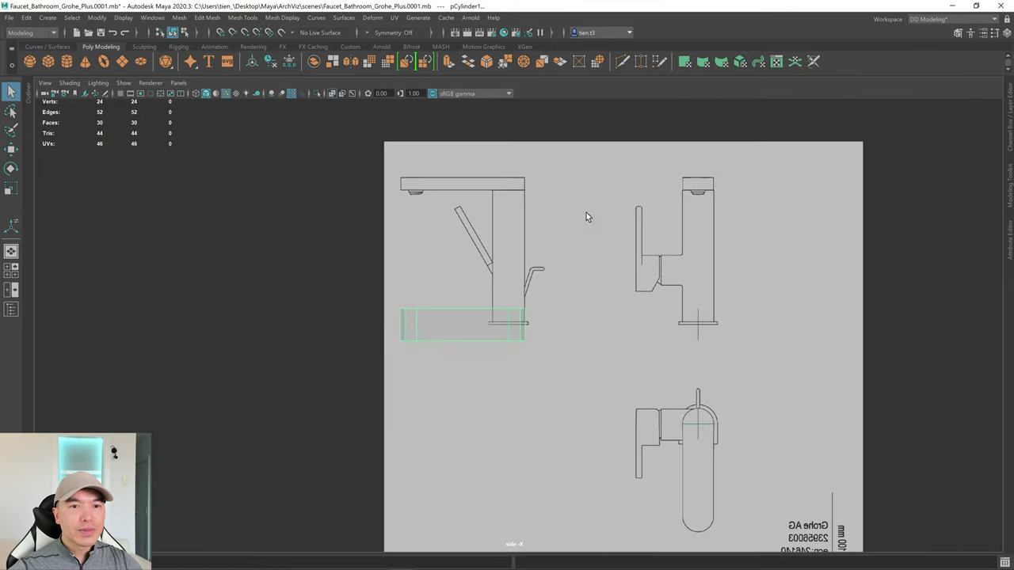
key("w")
left_click_drag(509, 276, 502, 145)
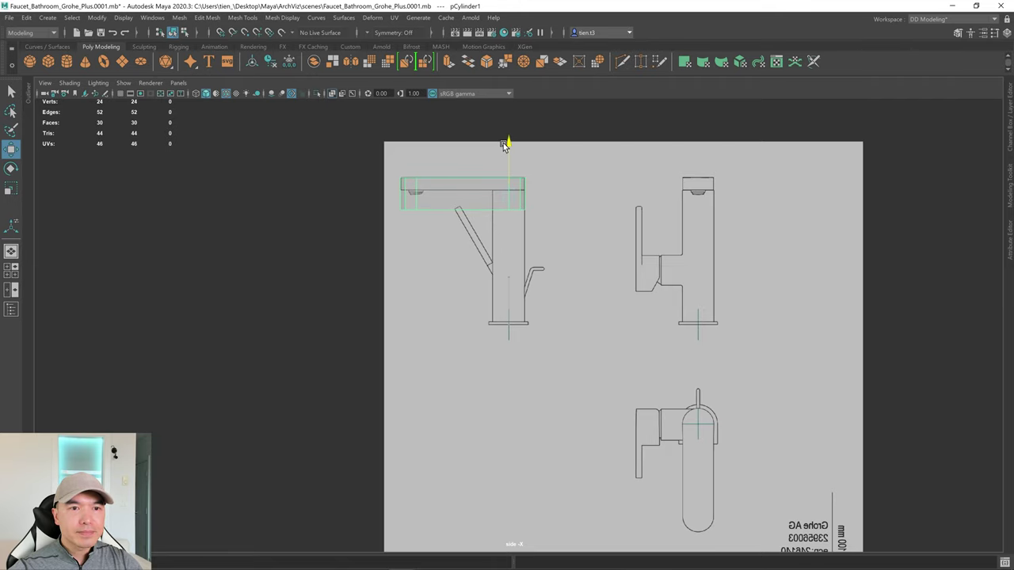
key("f")
scroll(563, 256, "down", 3)
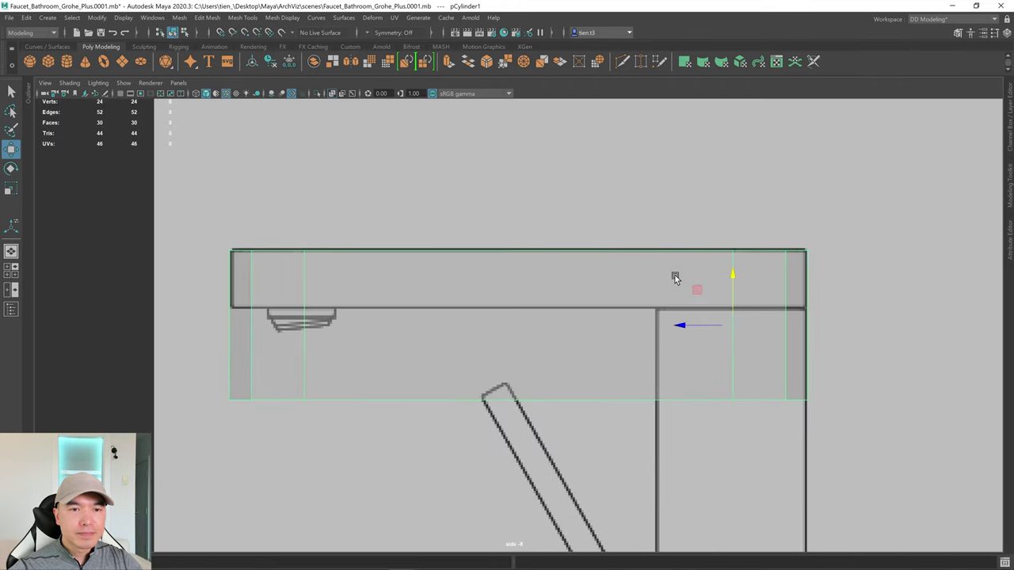
left_click_drag(733, 281, 731, 276)
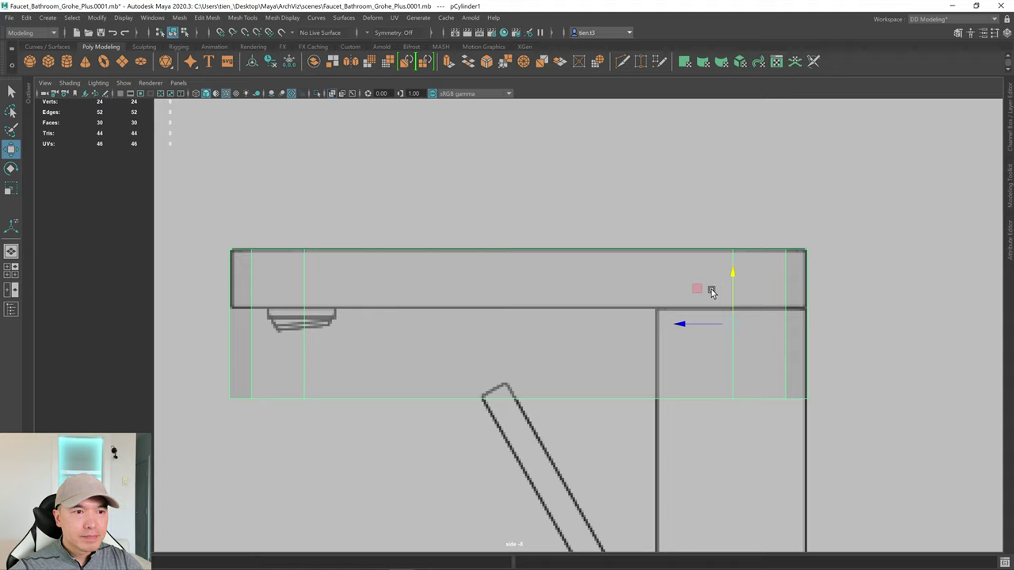
Move the spout's bottom vertices up to match the spout's underside in the side drawing
right_click_drag(283, 276, 99, 275)
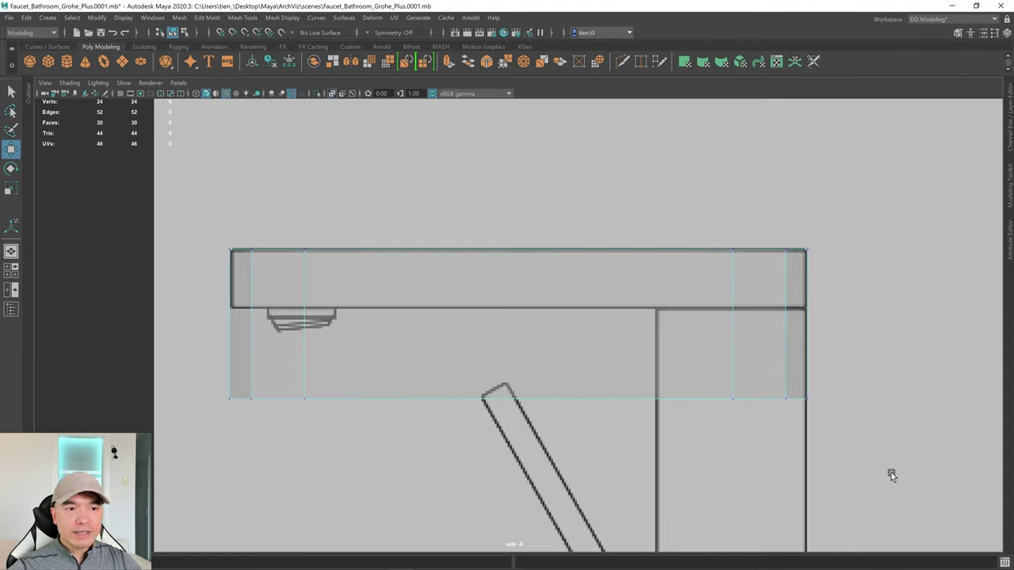
left_click_drag(517, 346, 510, 254)
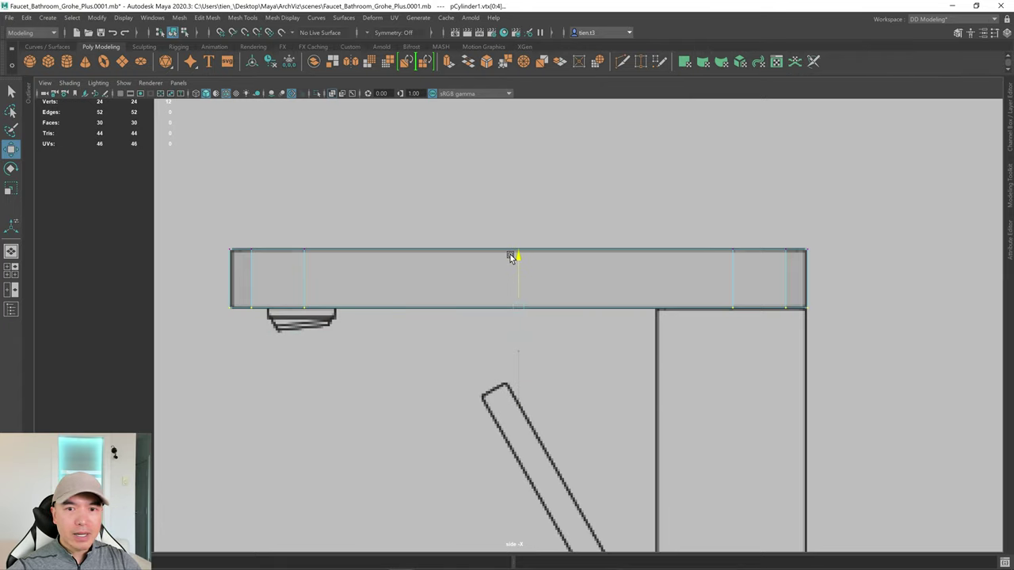
scroll(748, 323, "down", 4)
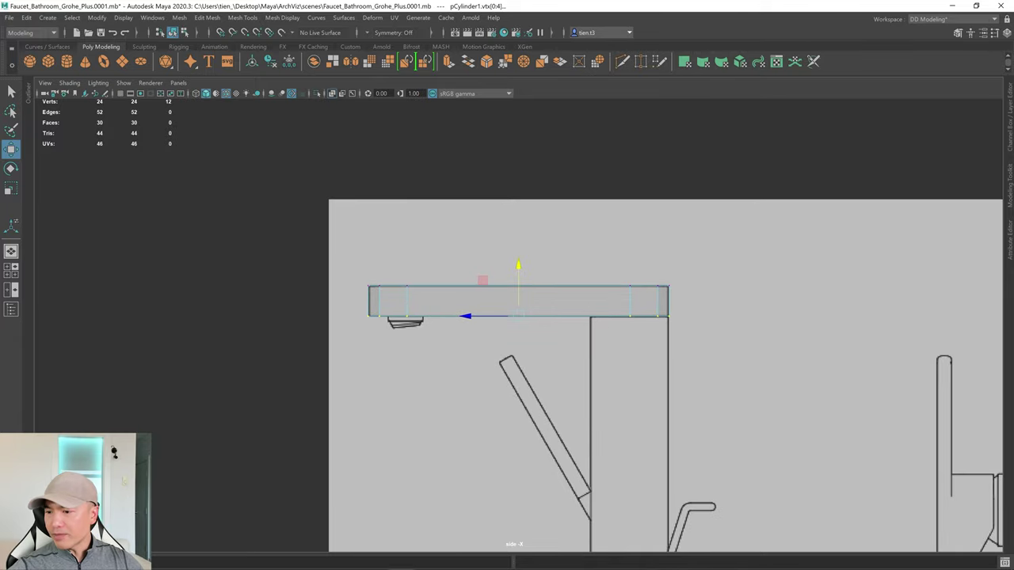
Switch to the reference image board and examine up close how the faucet's spout meets its body, then return to Maya
key("alt+Tab")
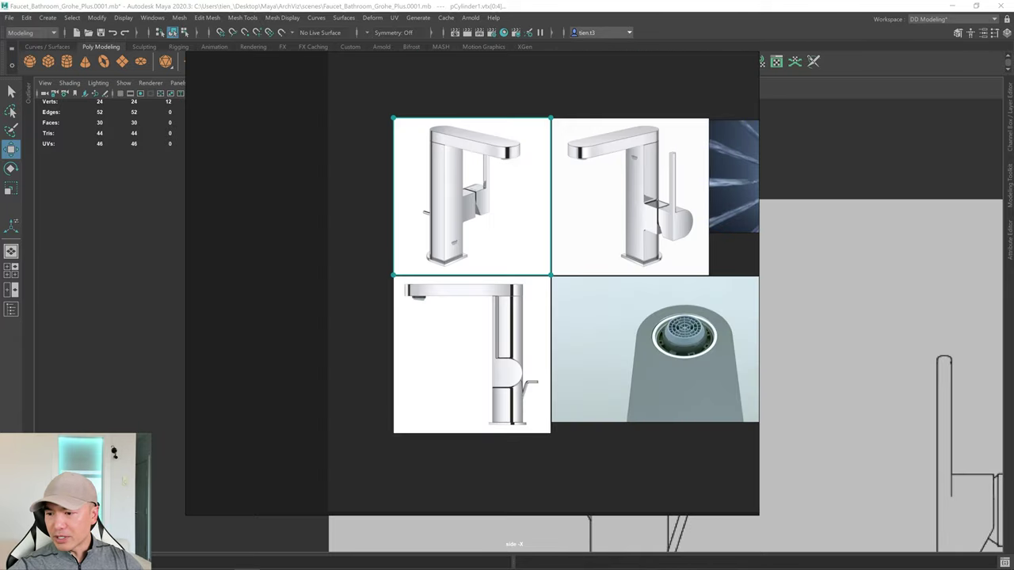
double_click(467, 162)
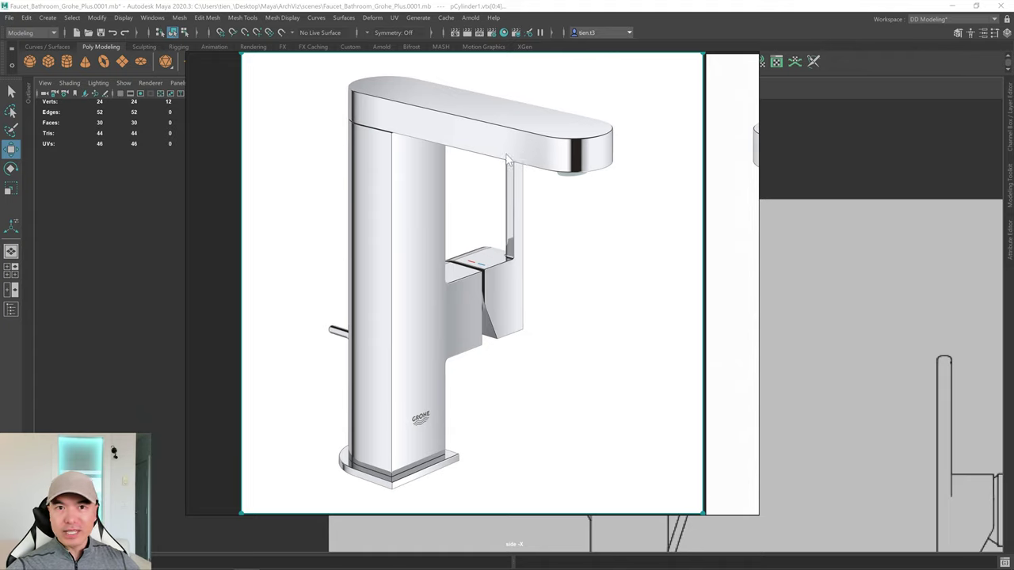
scroll(533, 164, "down", 2)
scroll(453, 158, "up", 2)
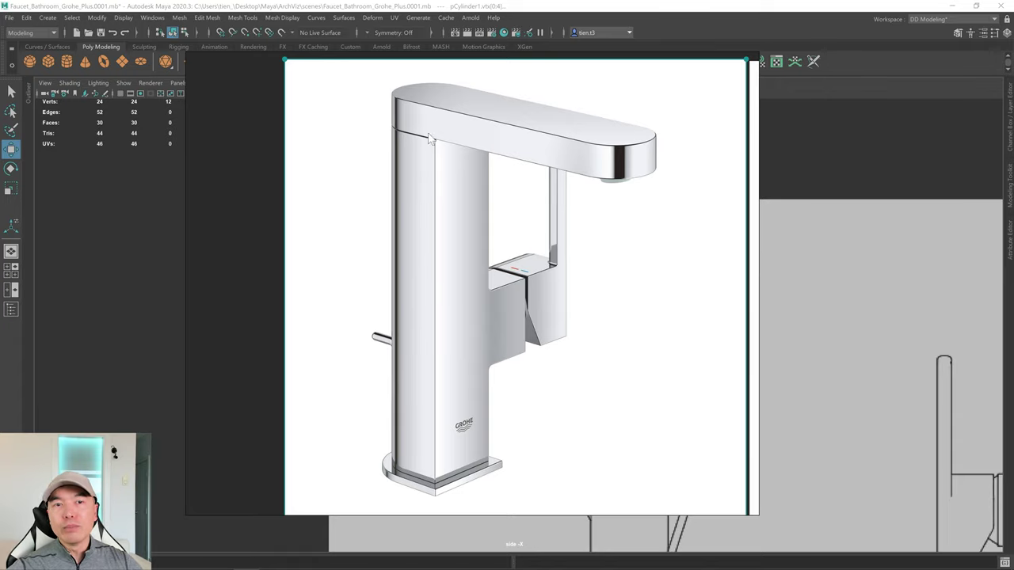
scroll(427, 129, "down", 3)
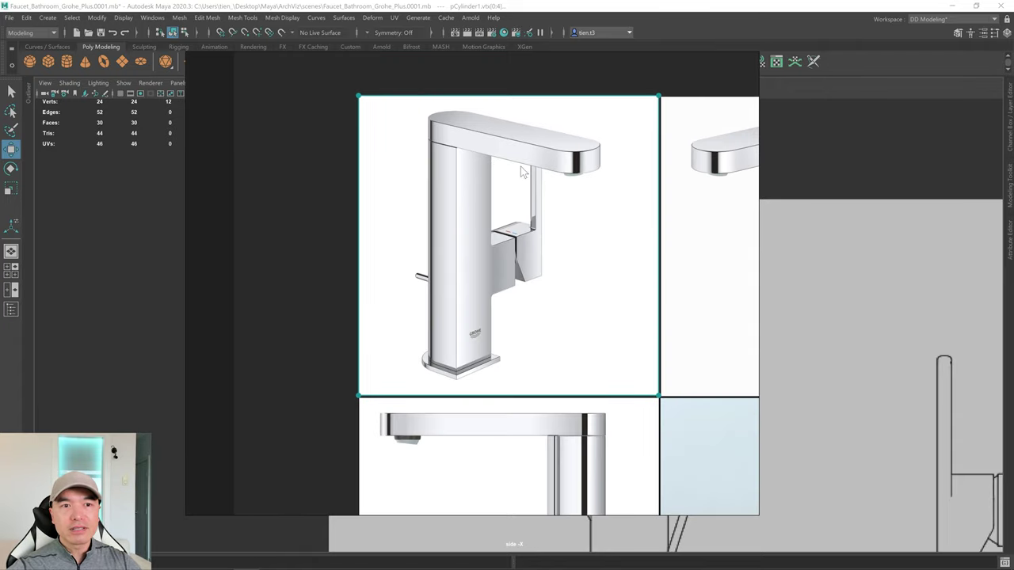
scroll(508, 174, "up", 2)
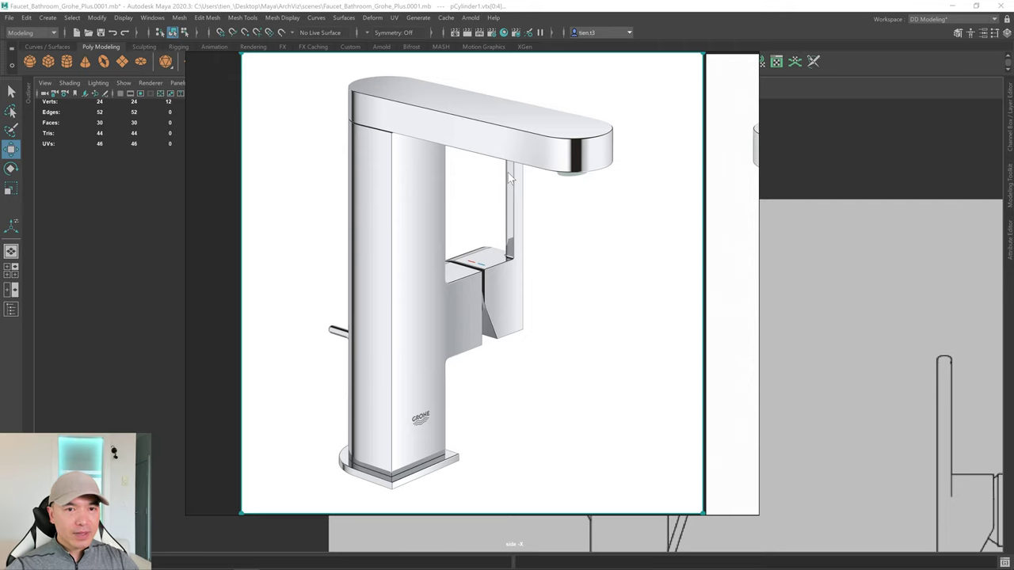
key("alt+Tab")
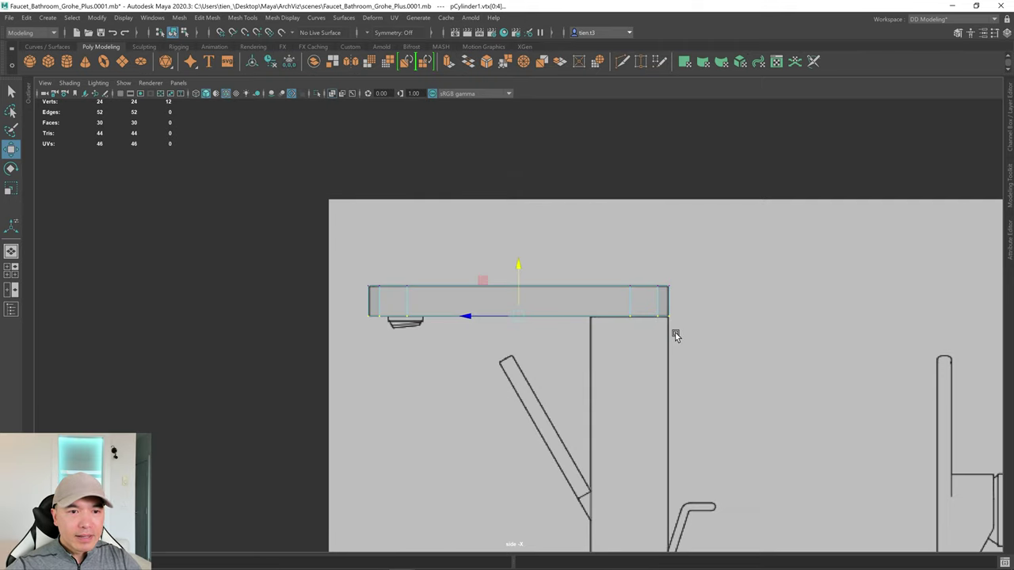
Insert an edge loop across the spout with Multi-Cut, in line with the body's front edge in the side drawing
right_click_drag(607, 310, 921, 356, "alt")
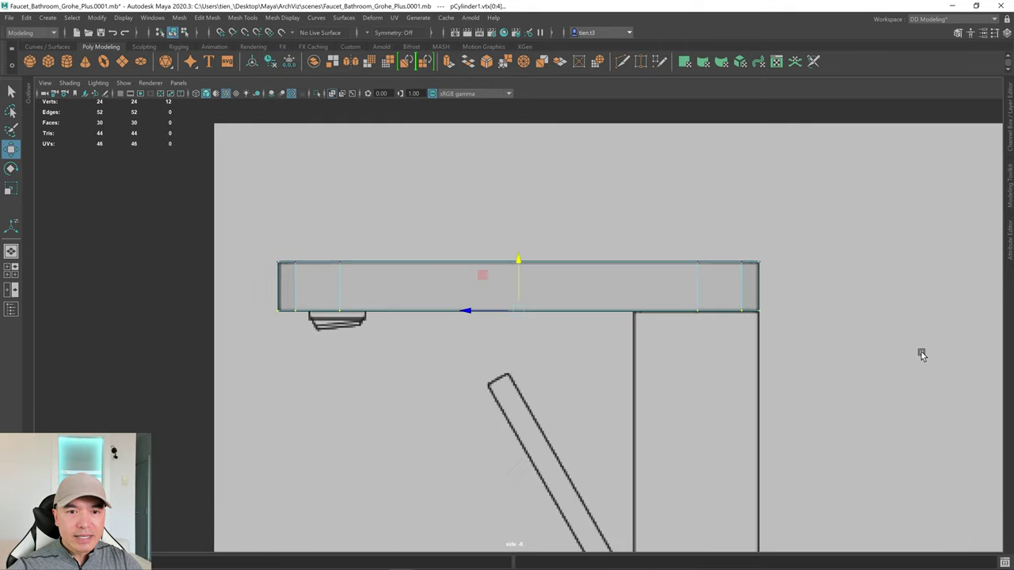
middle_click_drag(922, 355, 786, 349, "alt")
right_click_drag(581, 322, 769, 310, "alt")
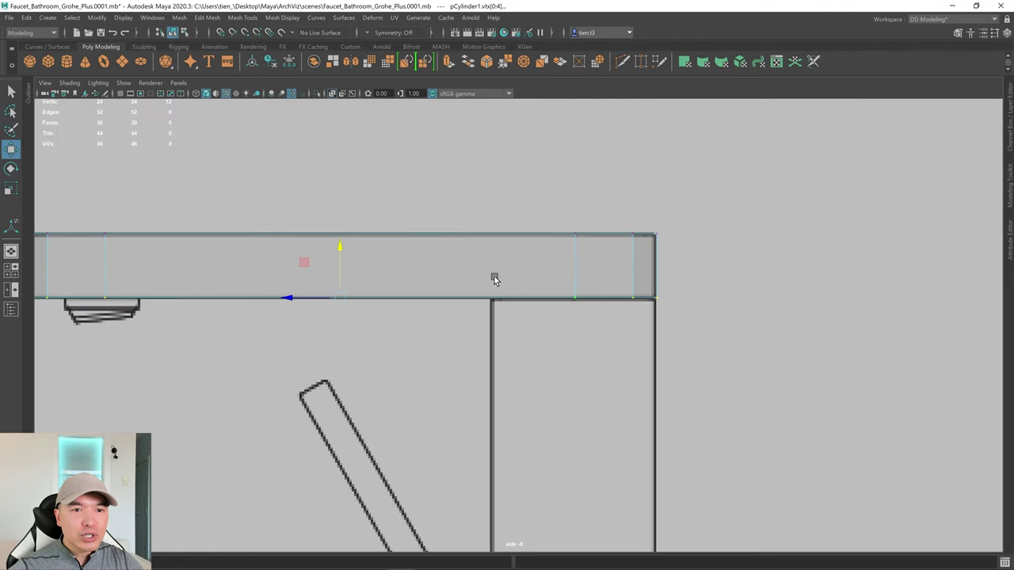
key("q")
right_click_drag(476, 238, 526, 217)
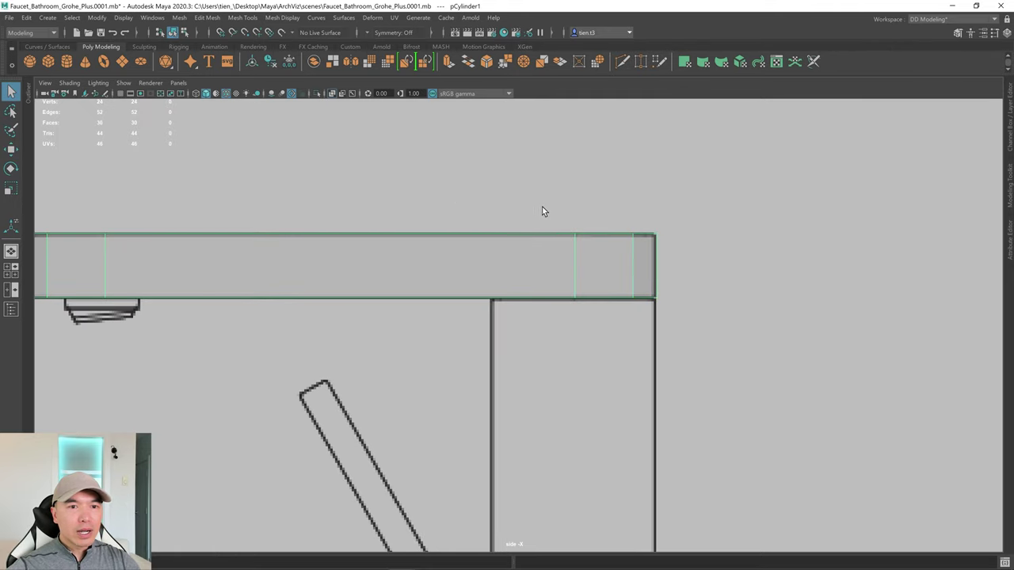
right_click_drag(534, 257, 451, 248, "shift")
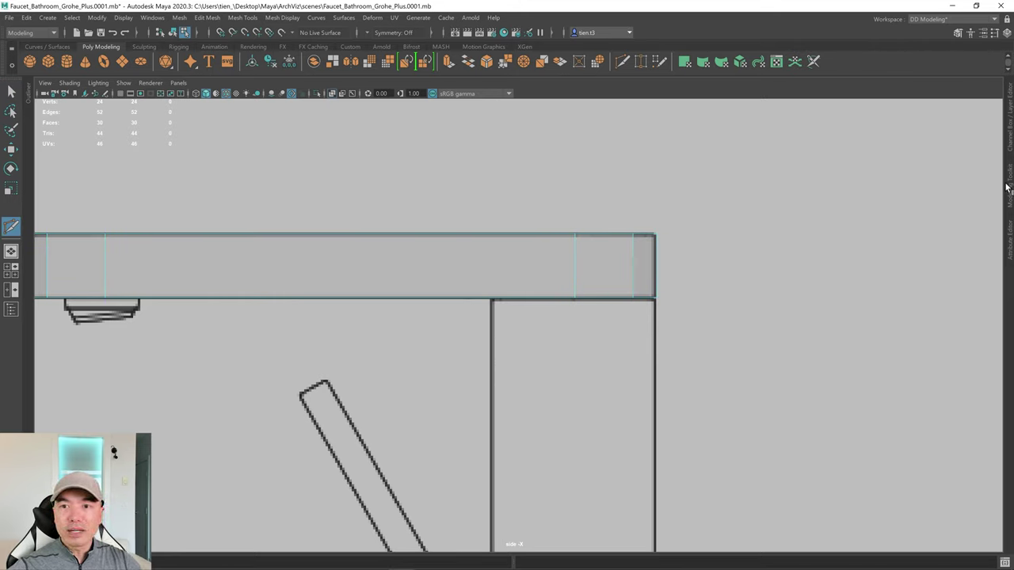
left_click(491, 236, "ctrl")
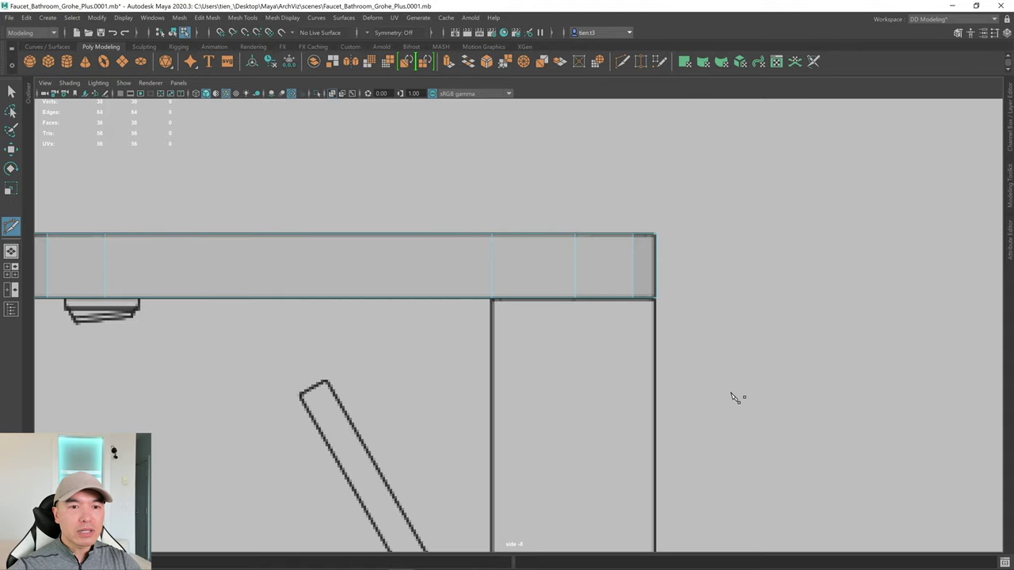
Extrude the spout's underside faces behind the new edge loop straight down to the base plate in the side drawing, forming the faucet body
middle_click_drag(736, 396, 692, 339, "alt")
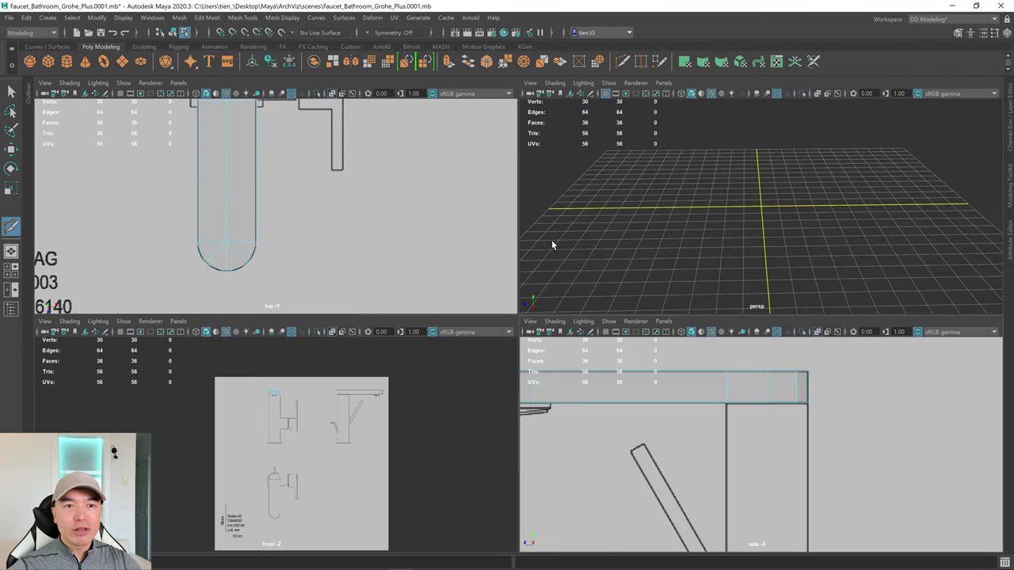
key("space")
scroll(756, 199, "down", 5)
left_click_drag(730, 211, 742, 196, "alt")
key("q")
right_click(738, 177)
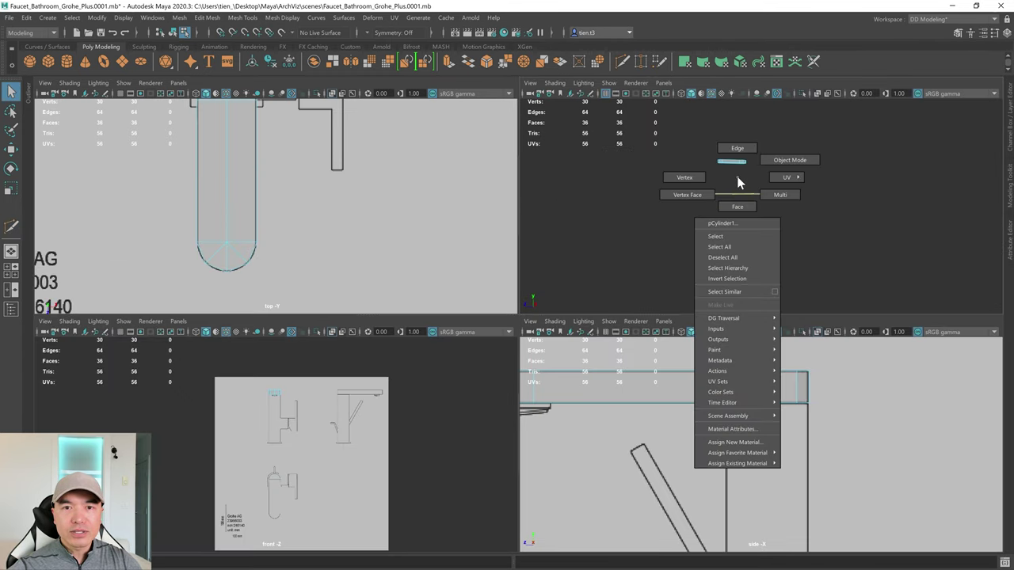
left_click(790, 159)
key("f")
left_click_drag(756, 233, 873, 260, "alt")
right_click(929, 141)
left_click(928, 170)
mouse_move(894, 228)
left_mouse_down()
mouse_move(864, 246)
mouse_move(904, 233)
left_mouse_up()
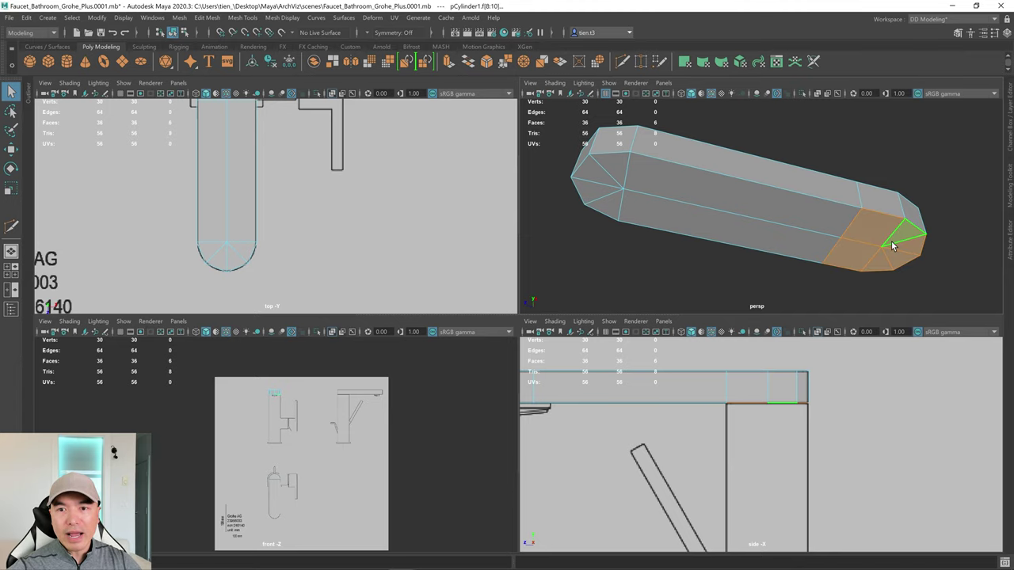
key("space")
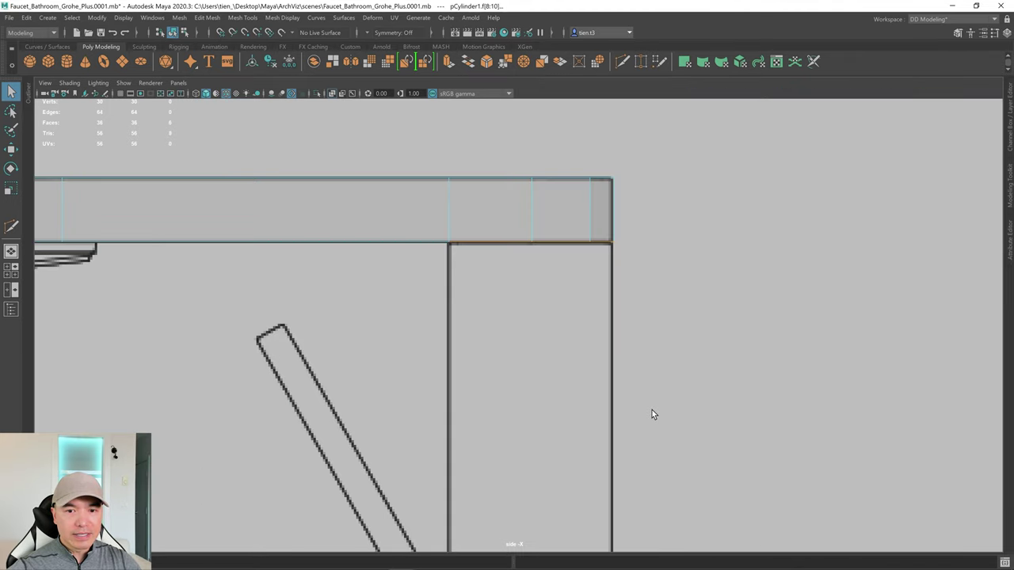
scroll(652, 409, "down", 4)
key("w")
middle_click_drag(661, 391, 660, 293, "alt")
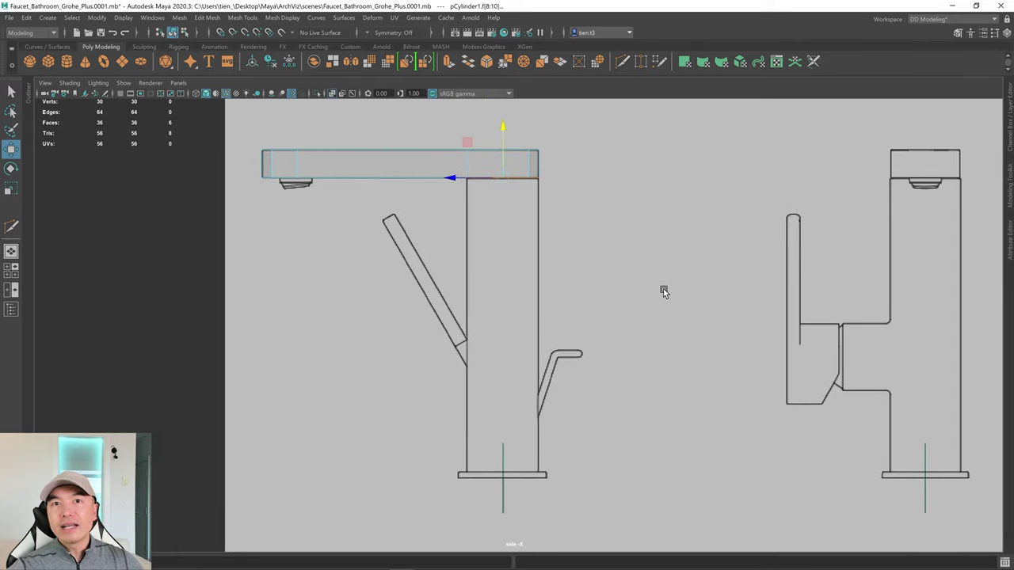
key("ctrl+e")
left_click_drag(502, 128, 519, 420)
middle_click_drag(630, 424, 639, 263, "alt")
right_click_drag(291, 361, 710, 333, "alt")
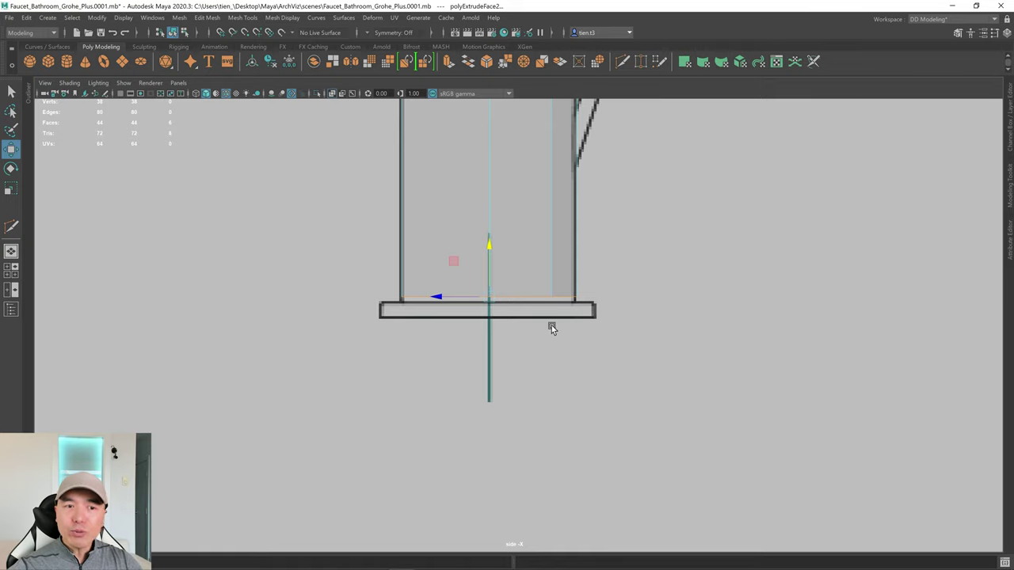
Show the grid, snap the body's bottom faces down to the ground line, and hide the grid again
left_click(121, 96)
key("x")
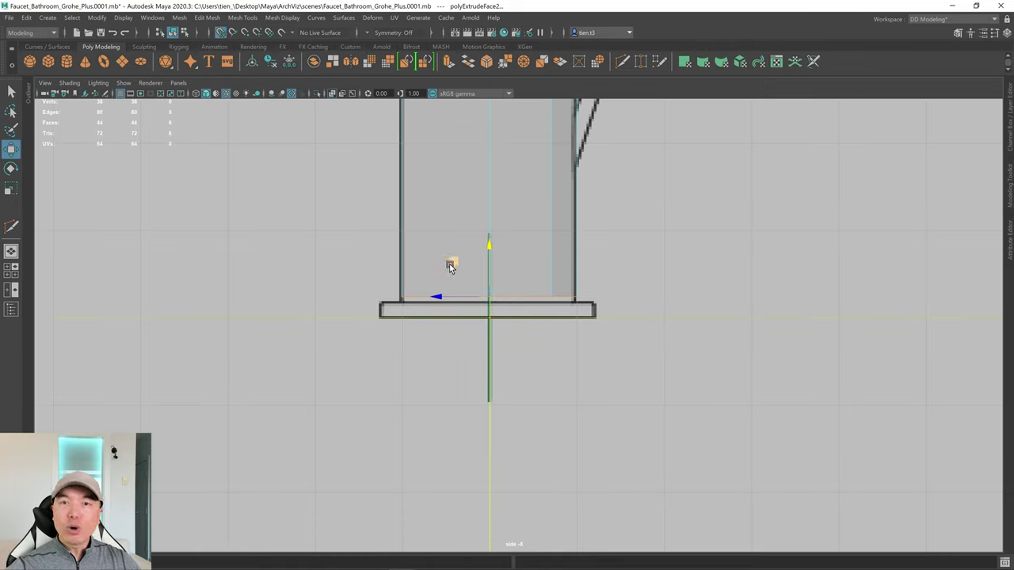
left_click_drag(489, 244, 473, 317)
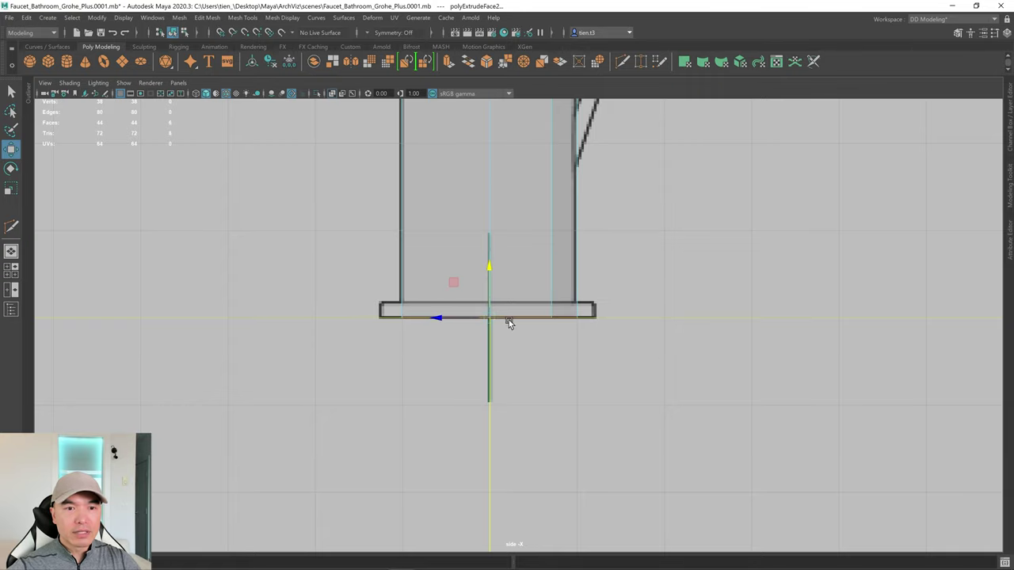
left_click(121, 93)
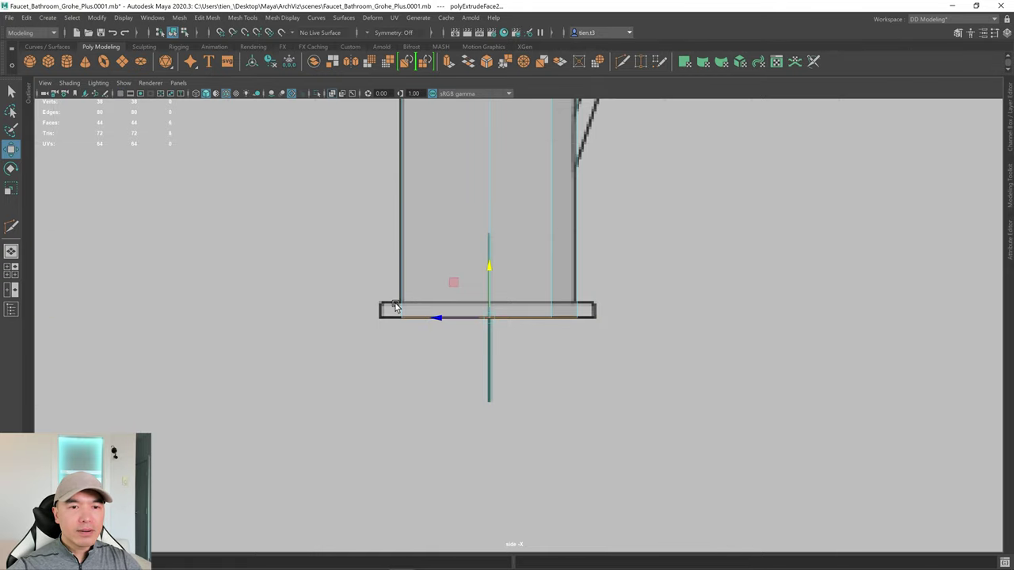
Insert an edge loop around the body with Multi-Cut, level with the top of the base plate in the side drawing
right_click_drag(661, 219, 554, 226, "shift")
left_click(567, 301, "ctrl")
key("q")
Extrude the ring of faces around the bottom of the body with a thickness of 0.23 to form the base plate
key("space")
mouse_move(773, 224)
left_mouse_down("alt")
mouse_move(779, 249)
mouse_move(777, 163)
mouse_move(778, 228)
left_mouse_up("alt")
right_click_drag(749, 175, 747, 205)
right_click_drag(688, 249, 732, 249, "alt")
middle_click_drag(732, 249, 789, 190, "alt")
scroll(757, 243, "up", 3)
left_click(735, 263)
double_click(786, 257)
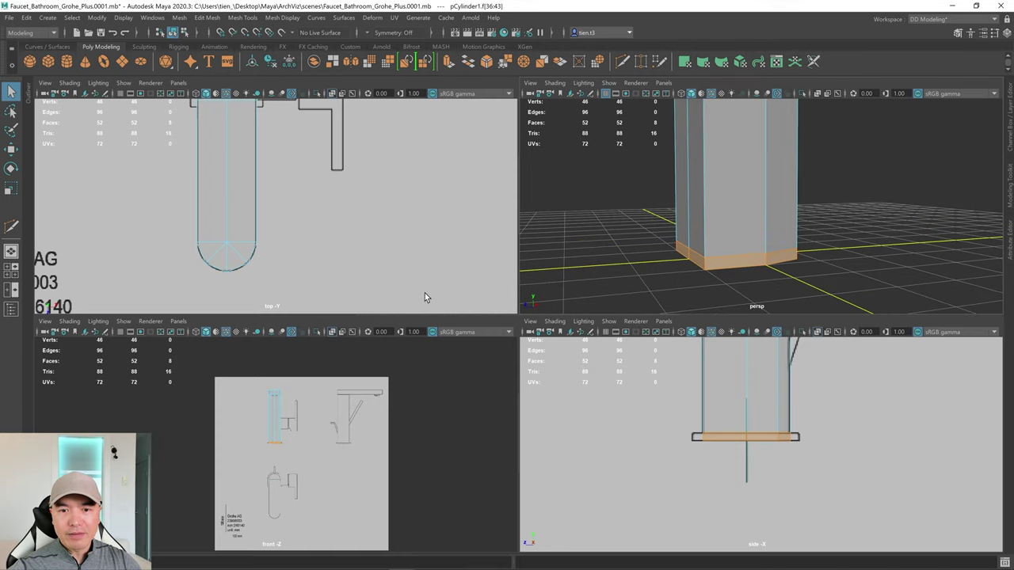
key("space")
middle_click_drag(398, 180, 424, 308, "alt")
middle_click_drag(426, 193, 418, 249, "alt")
right_click_drag(417, 249, 483, 242, "alt")
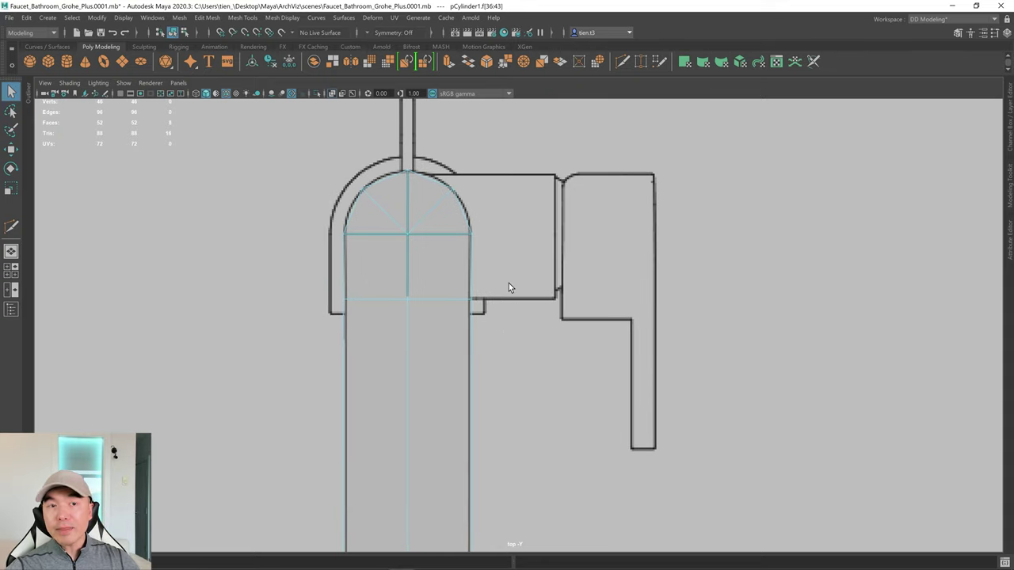
right_click(562, 181, "shift")
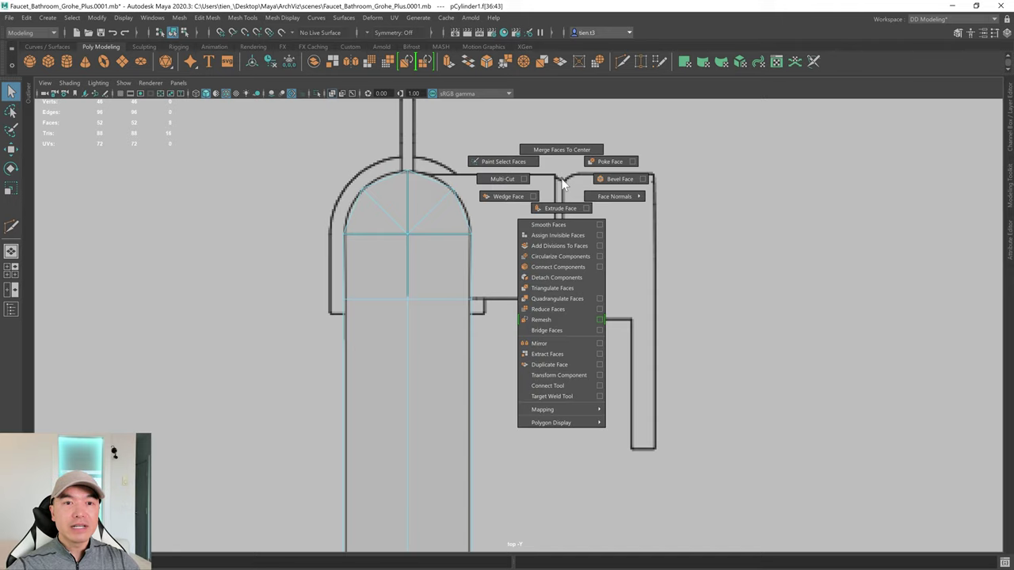
left_click(555, 208)
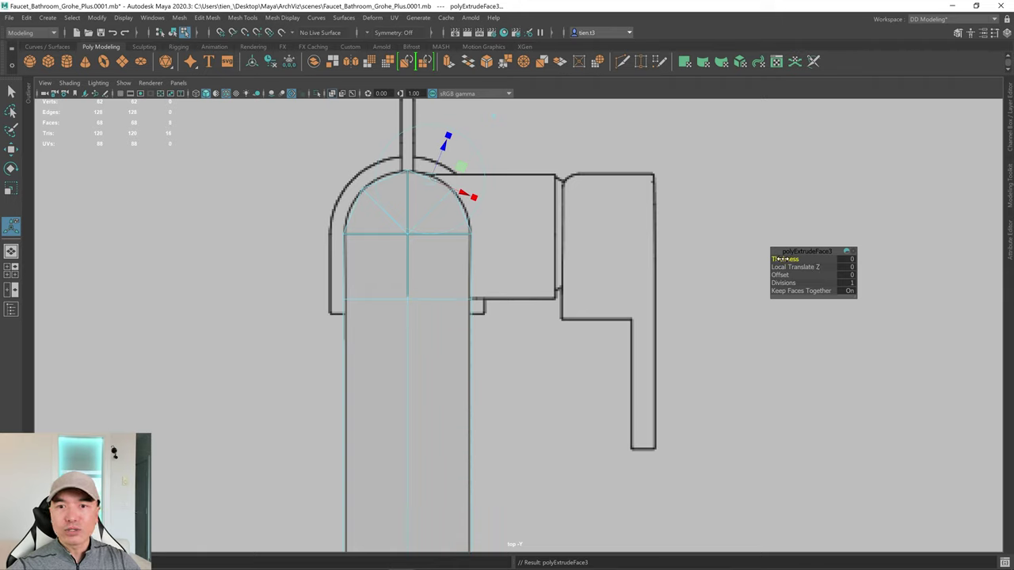
left_click_drag(782, 258, 789, 254)
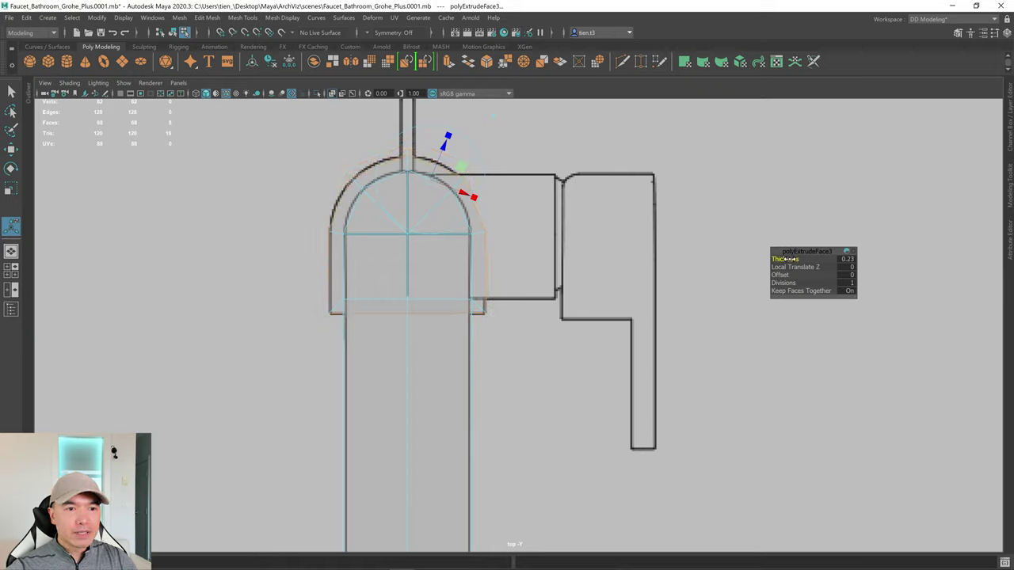
key("space")
key("space")
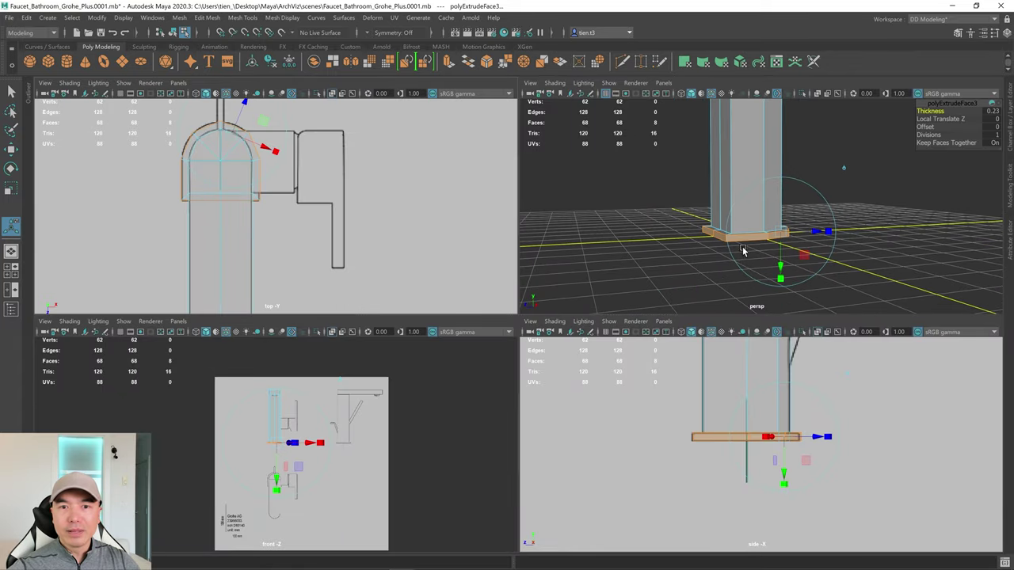
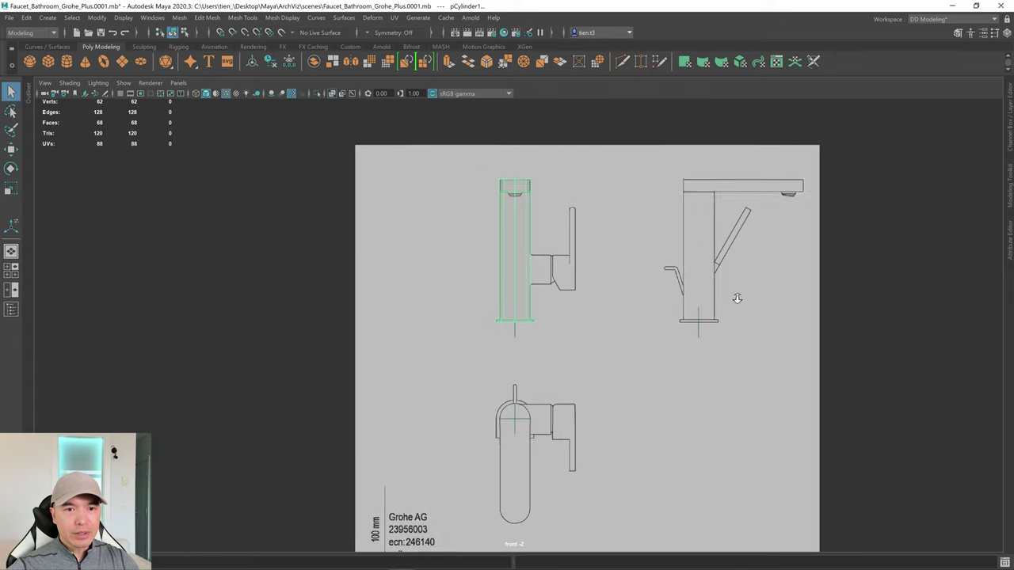
Examine the handle connector and lever outlines in the front and side drawings
middle_click_drag(653, 297, 571, 351, "alt")
right_click_drag(468, 341, 756, 324, "alt")
middle_click_drag(455, 371, 477, 350, "alt")
scroll(475, 350, "up", 2)
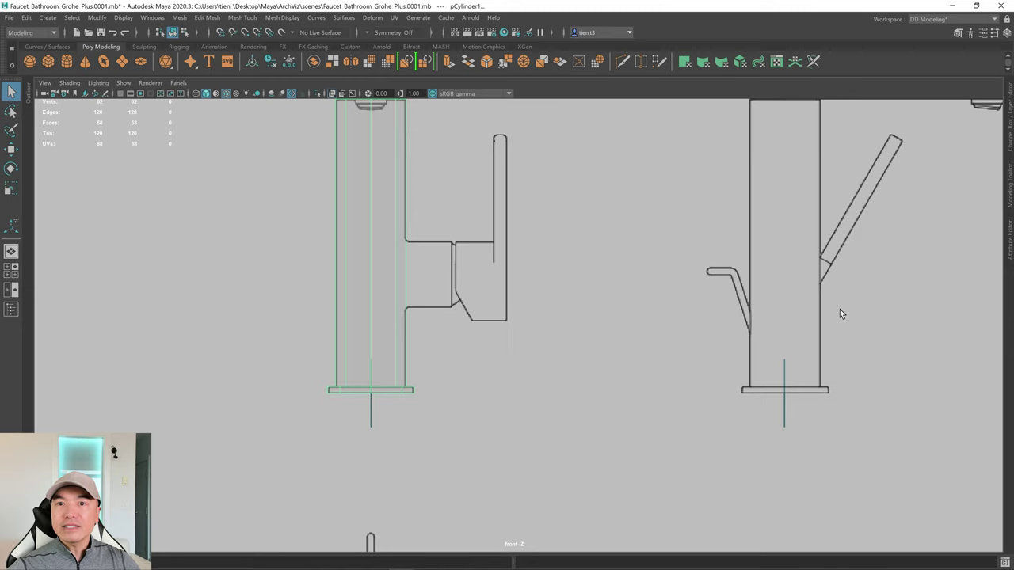
left_click(474, 324)
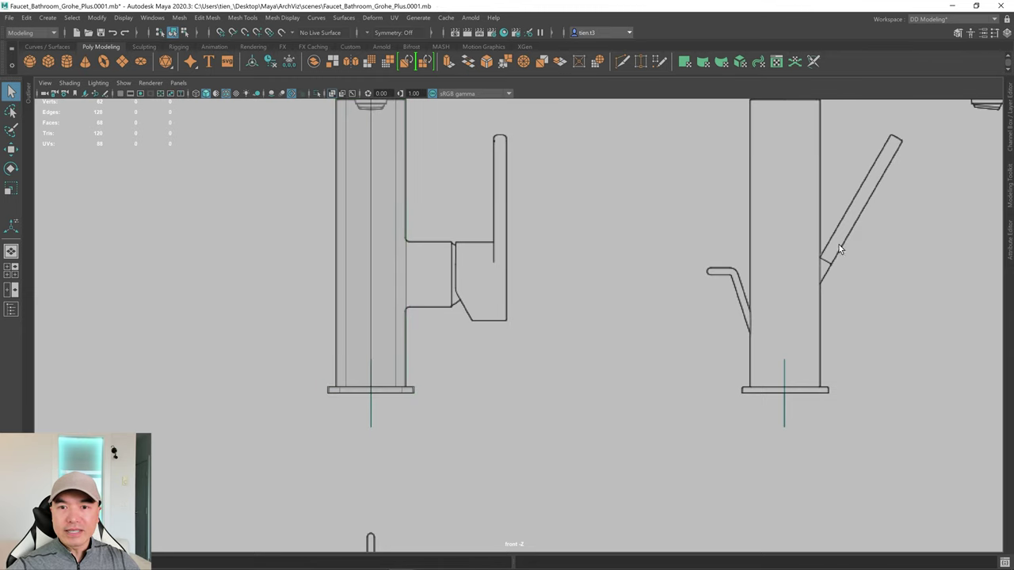
key("space")
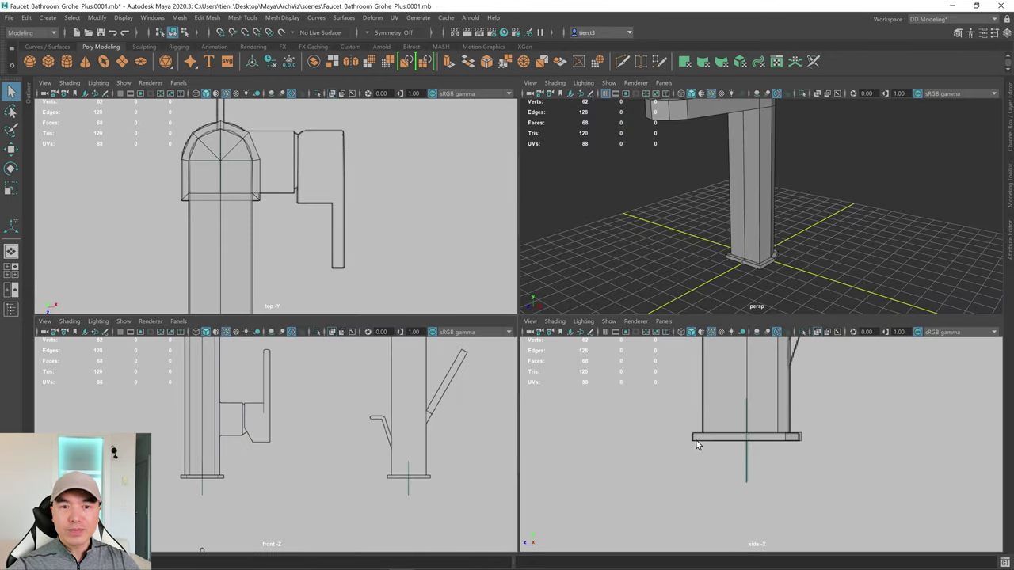
Switch to the reference image board and examine how the handle connector meets the faucet body, then return to Maya
key("alt+Tab")
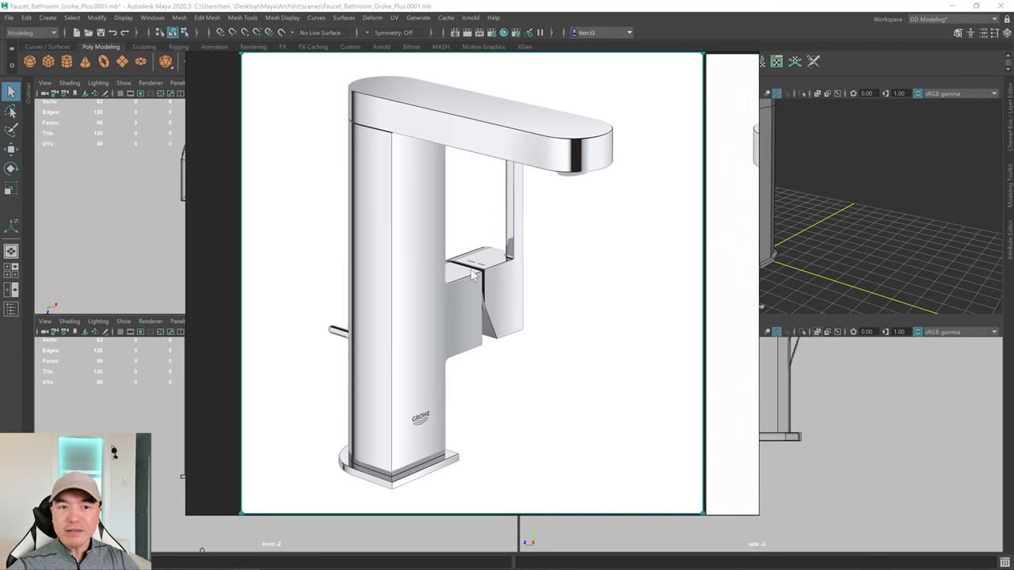
scroll(519, 334, "down", 3)
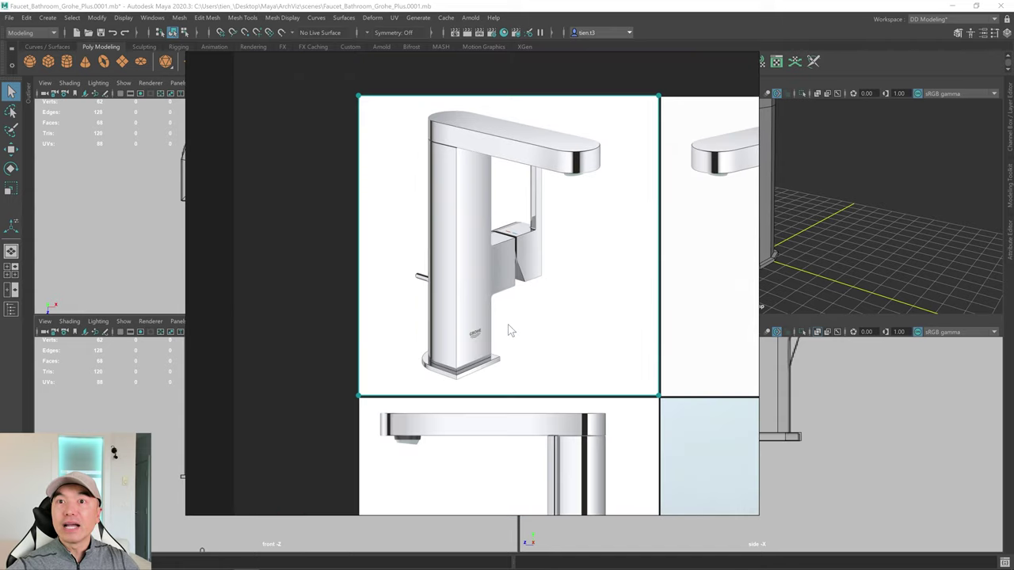
scroll(545, 361, "down", 2)
middle_click_drag(561, 409, 539, 251)
scroll(515, 348, "up", 5)
scroll(610, 301, "down", 4)
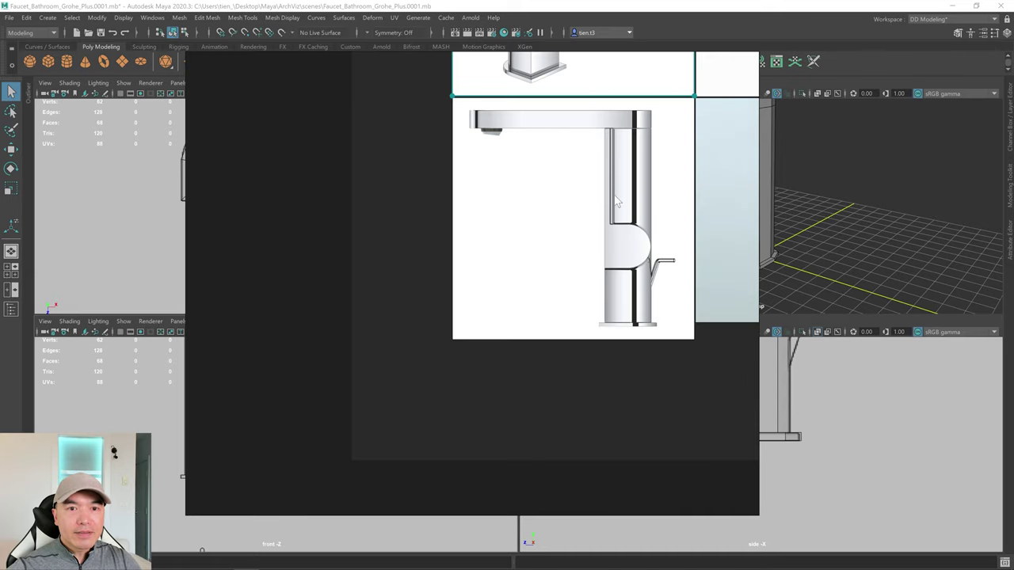
scroll(645, 163, "down", 3)
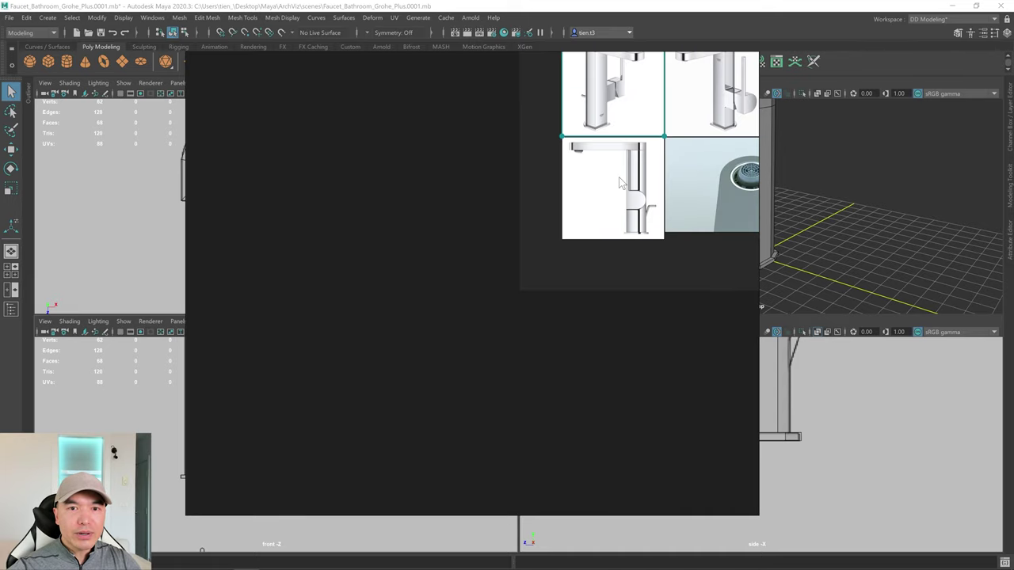
double_click(643, 92)
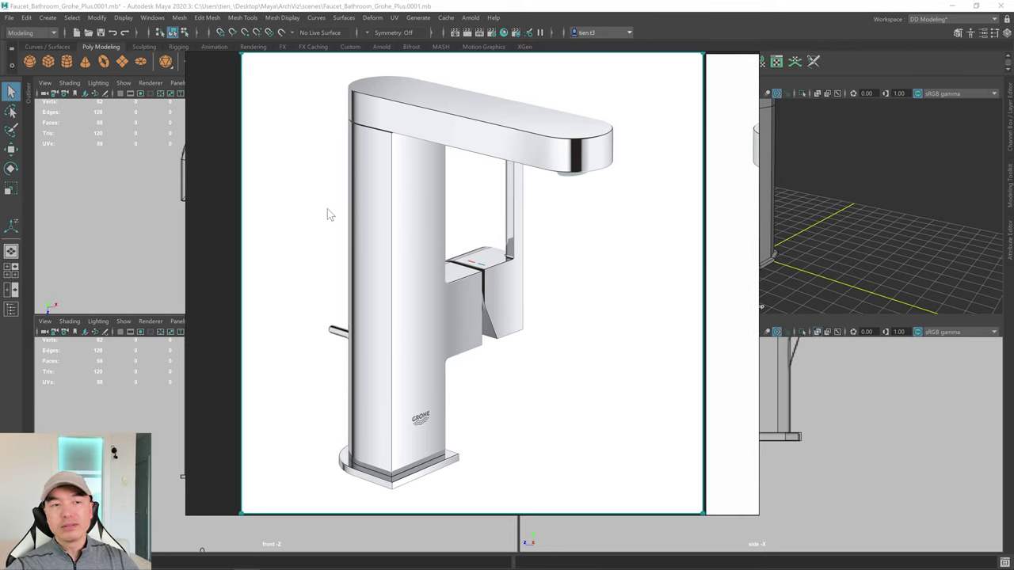
key("alt+Tab")
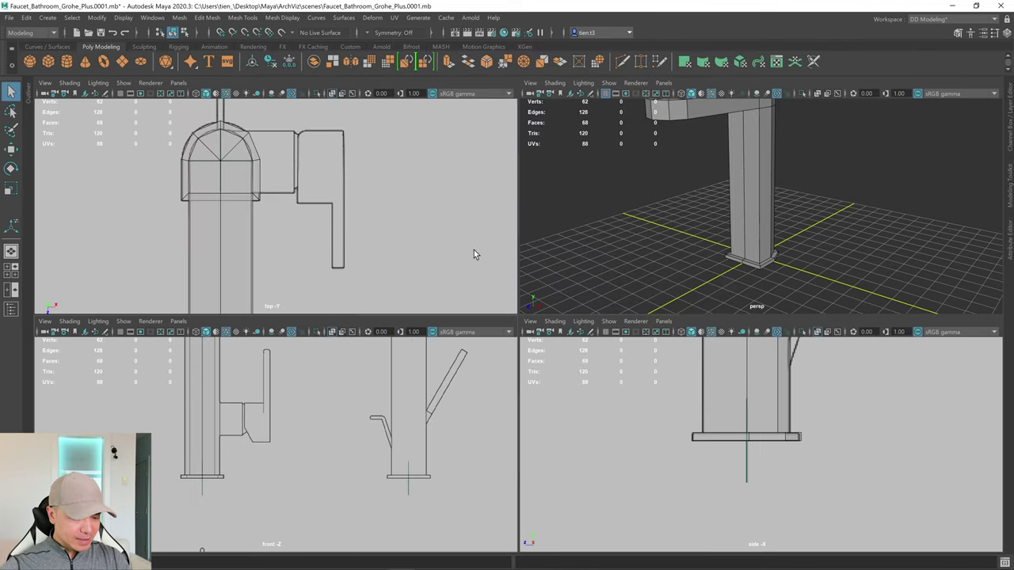
Duplicate the faces around the vertical body between the spout and the base plate as a separate piece
key("space")
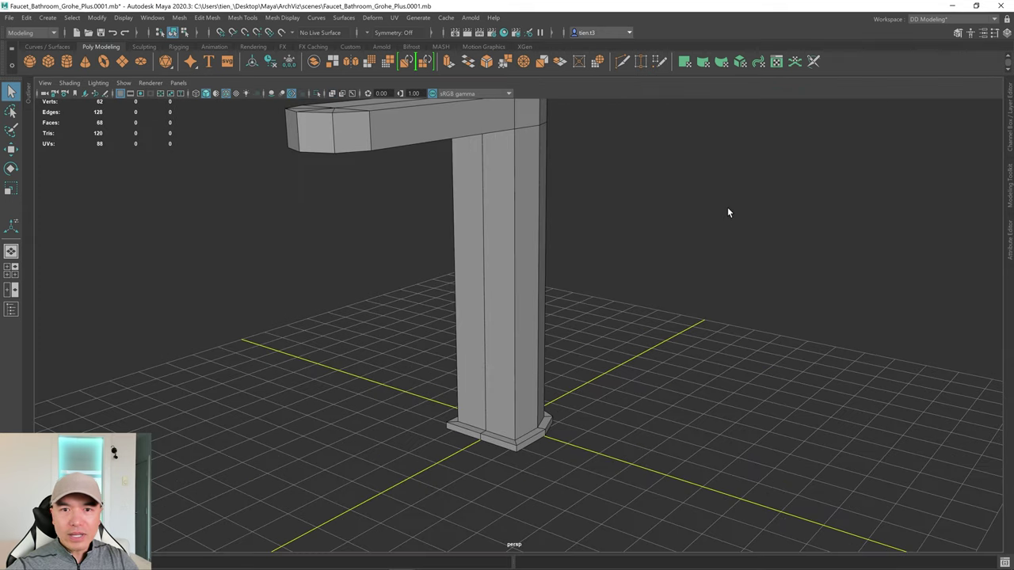
right_click_drag(626, 198, 610, 221)
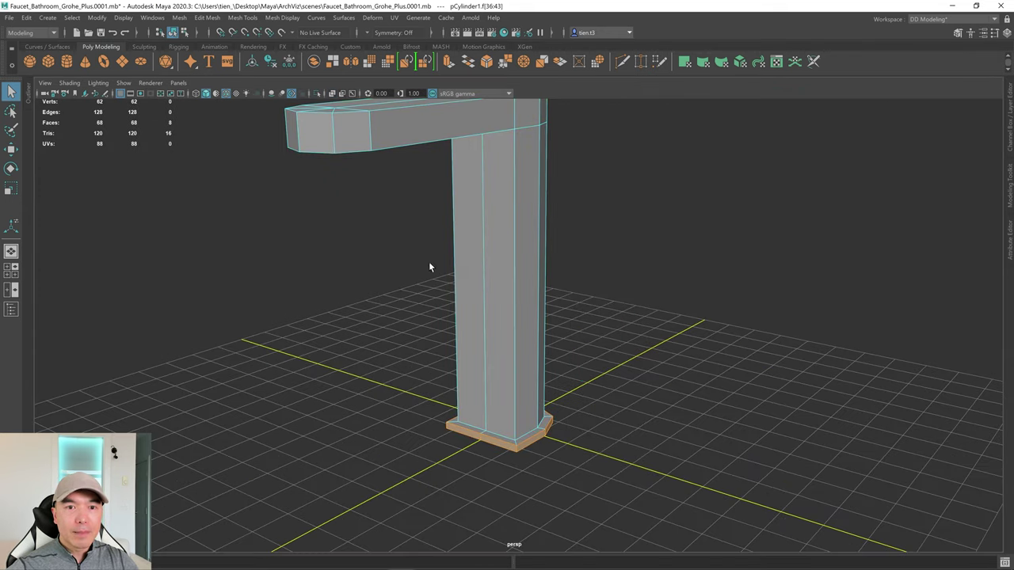
left_click_drag(399, 223, 654, 277)
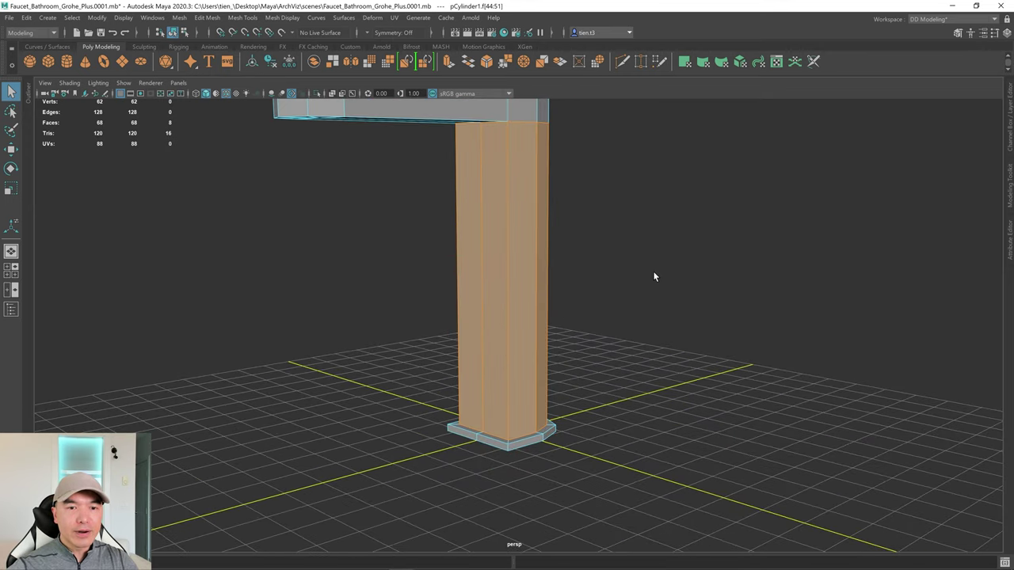
right_click_drag(670, 220, 659, 404, "shift")
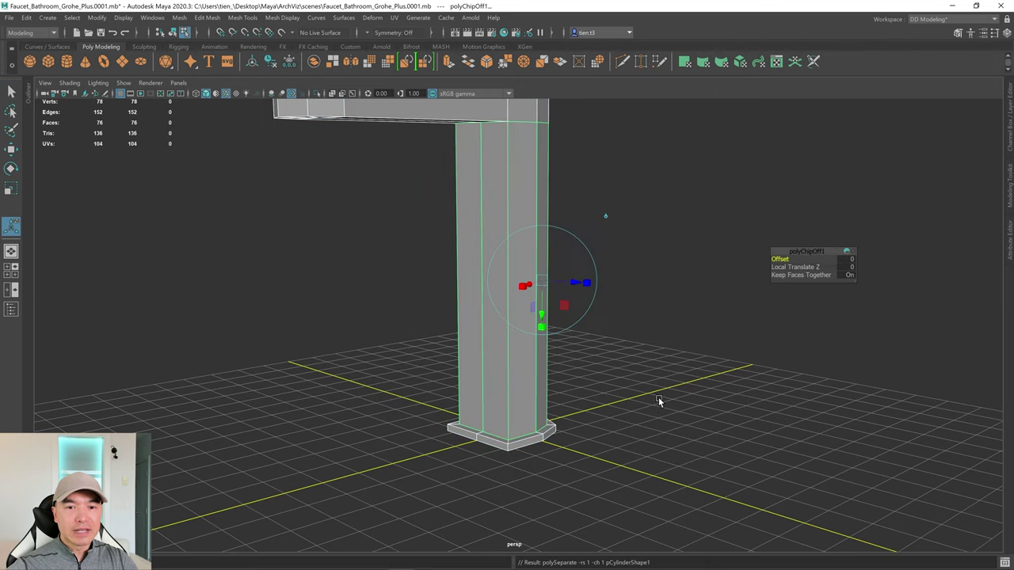
Select polySurface2 in the Outliner, move it out beside the faucet, and center its pivot
left_click(29, 96)
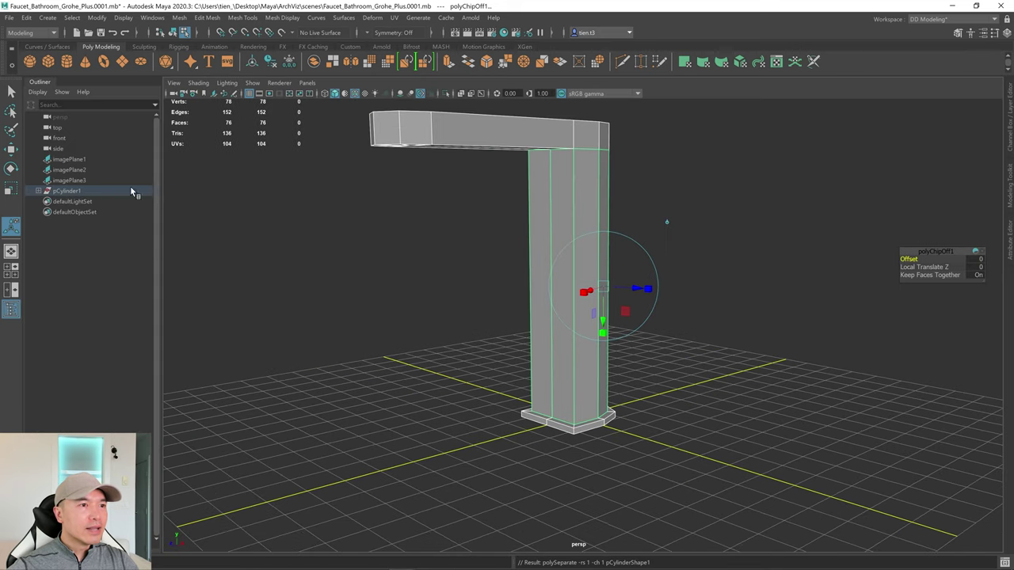
left_click(38, 192)
left_click(75, 211)
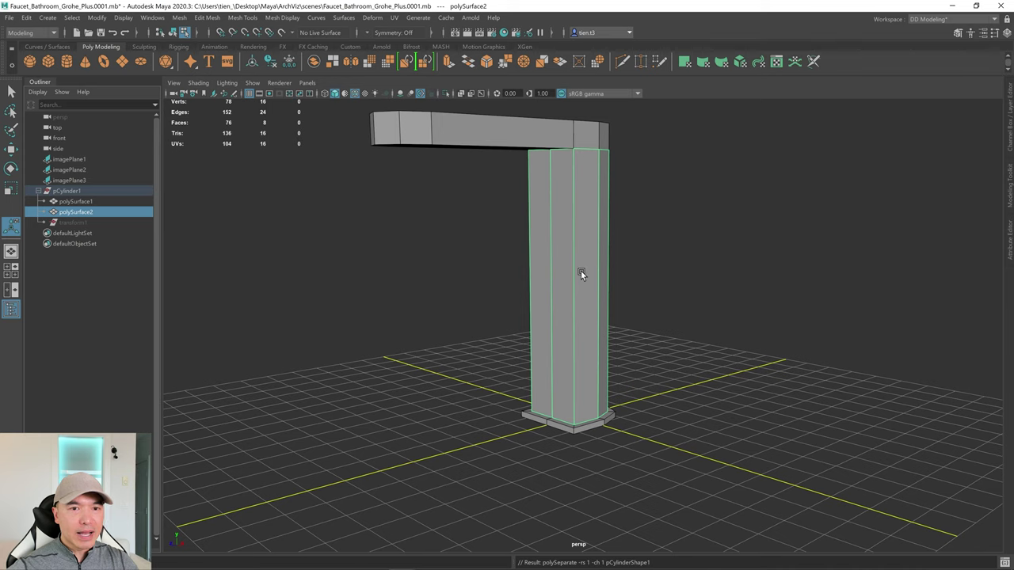
key("w")
left_click_drag(581, 267, 736, 226, "alt")
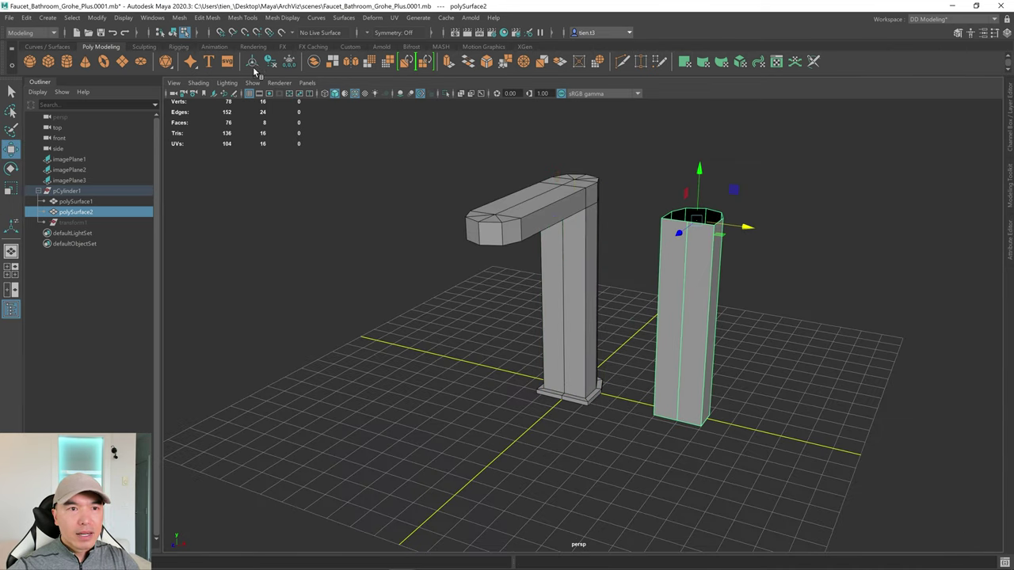
left_click_drag(669, 373, 613, 367, "alt")
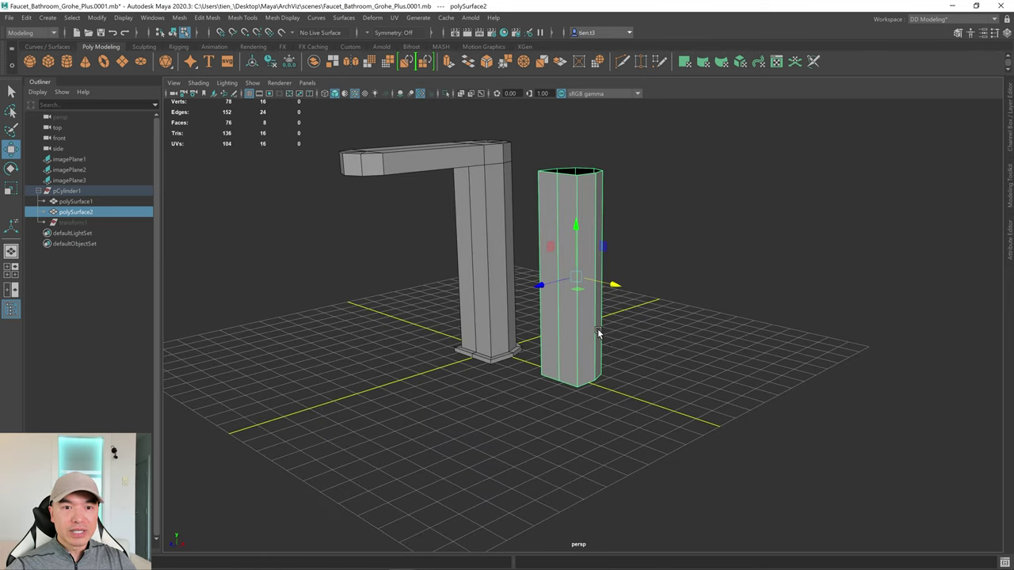
Rotate the duplicated piece to lie horizontally and move it against the handle side of the faucet body
key("e")
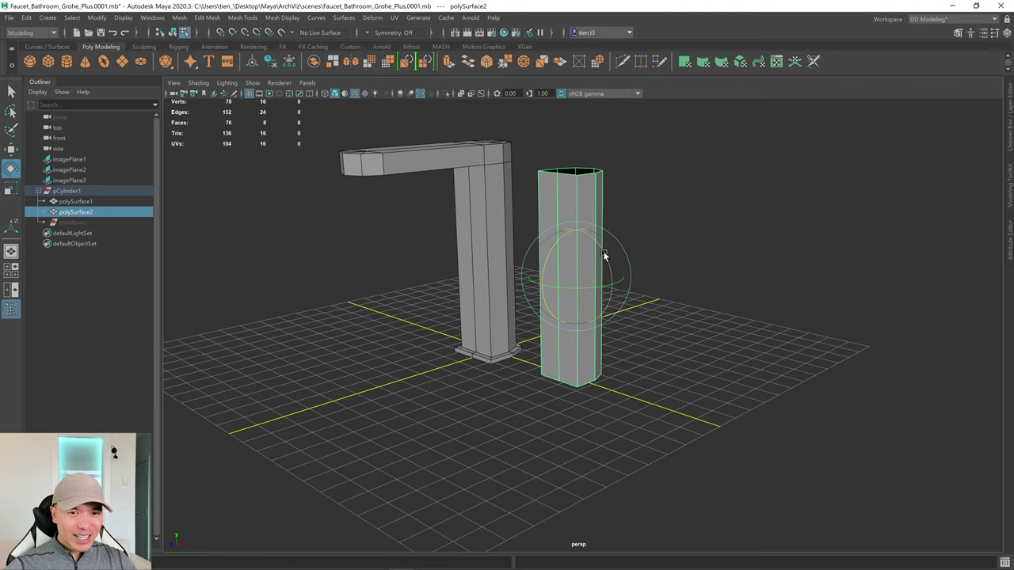
left_click_drag(604, 255, 614, 284)
left_click_drag(581, 320, 544, 238, "alt")
key("w")
left_click_drag(504, 276, 520, 272)
right_click_drag(670, 249, 760, 248, "alt")
middle_click_drag(760, 248, 625, 438, "alt")
left_click_drag(624, 440, 662, 418, "alt")
right_click_drag(686, 366, 559, 403, "alt")
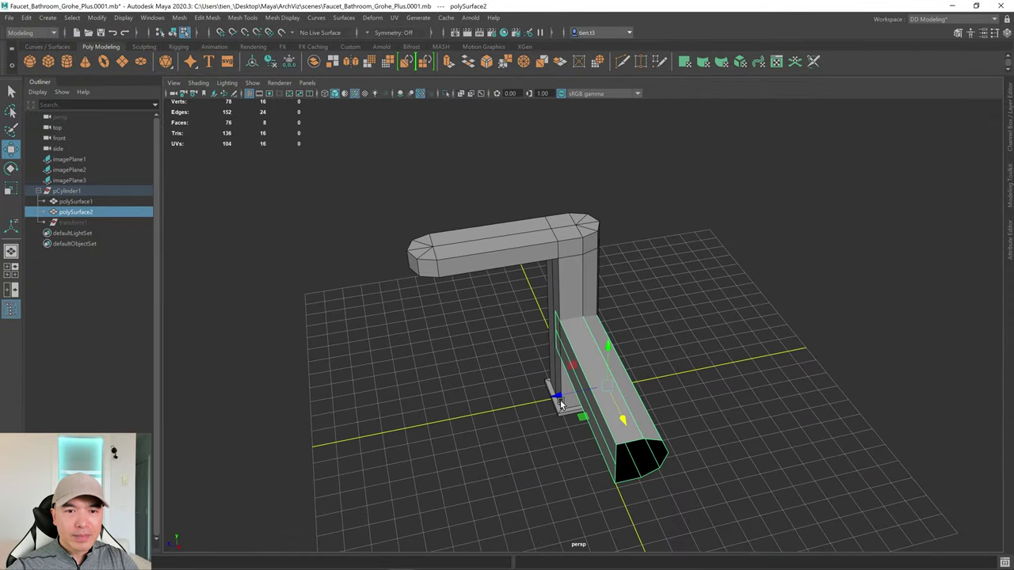
left_click_drag(559, 402, 641, 383, "alt")
middle_click_drag(720, 363, 668, 381, "alt")
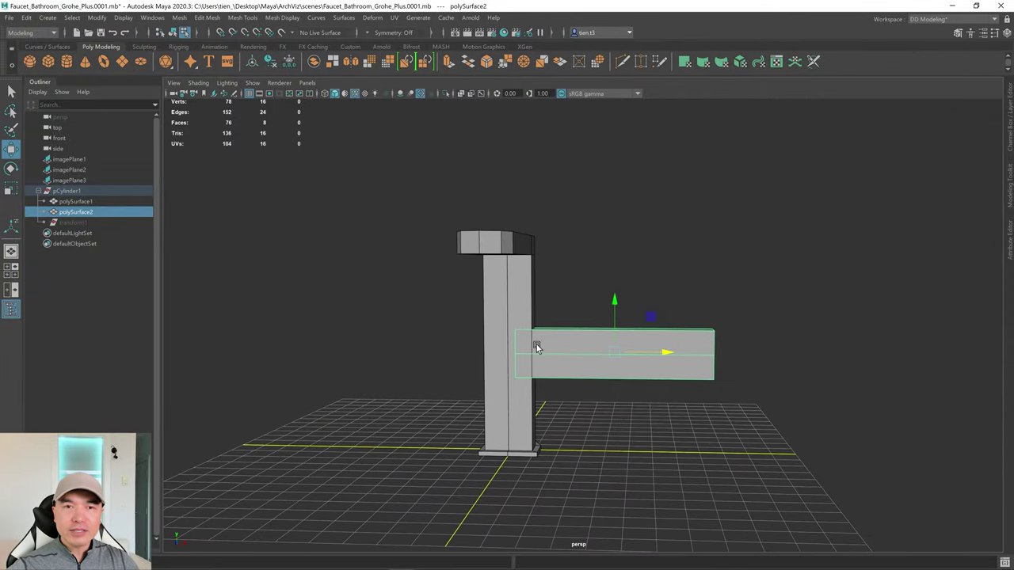
Shorten the duplicated piece and position it over the handle connector in the front drawing, starting at the body's side
key("space")
key("space")
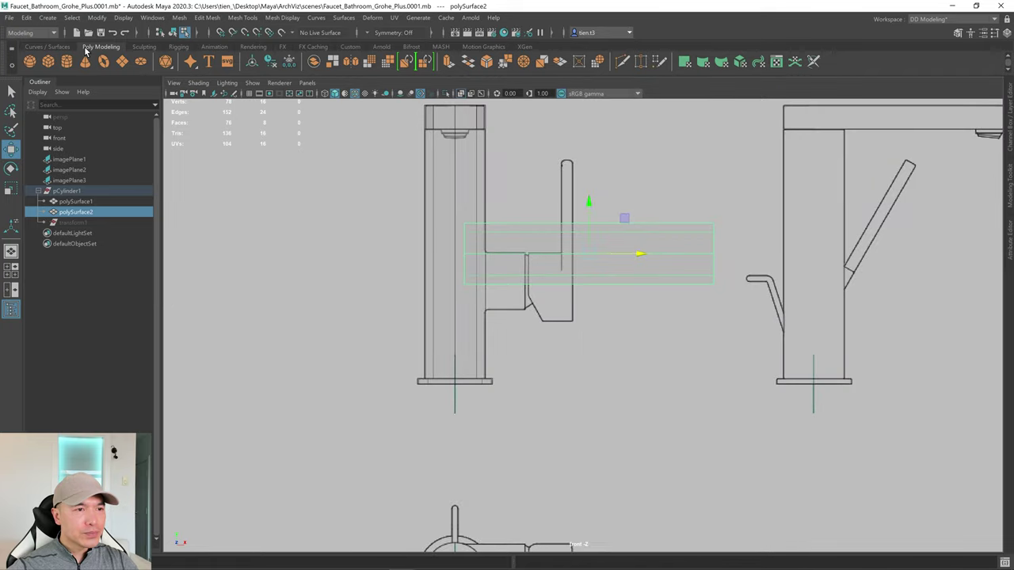
left_click(41, 81)
right_click_drag(527, 218, 575, 205, "alt")
middle_click_drag(575, 205, 576, 268, "alt")
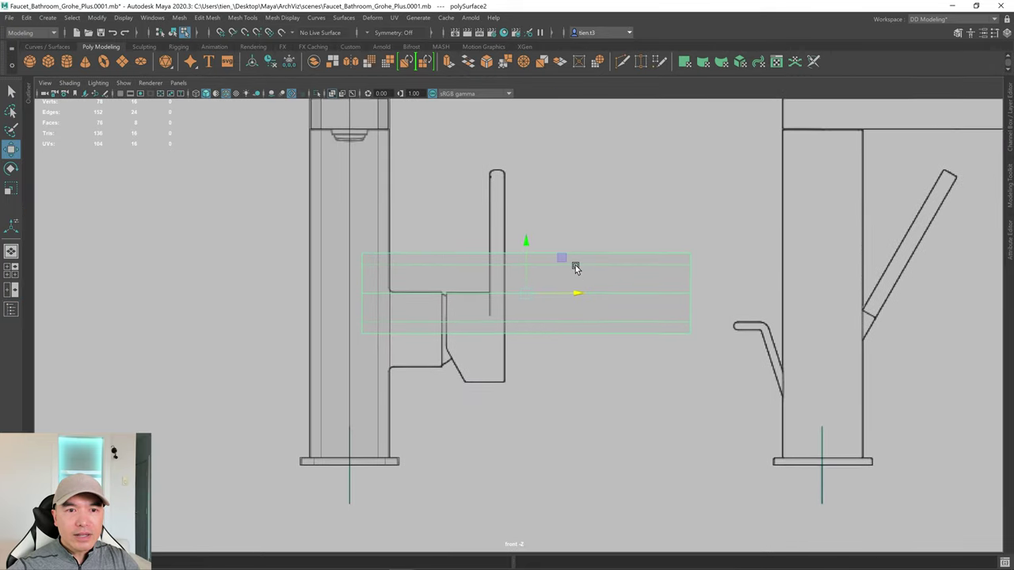
key("r")
left_click_drag(575, 293, 469, 295)
key("w")
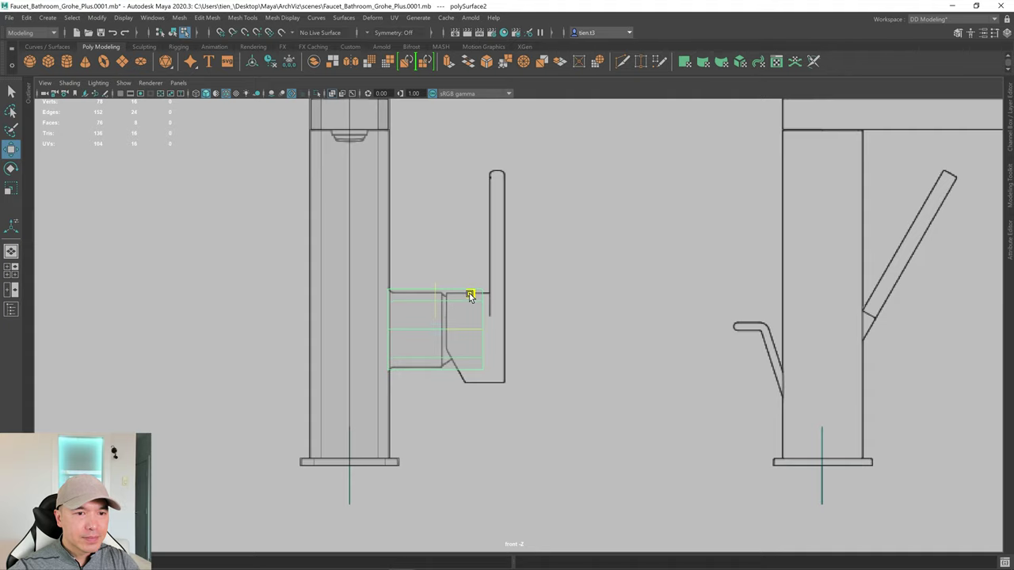
scroll(470, 341, "up", 5)
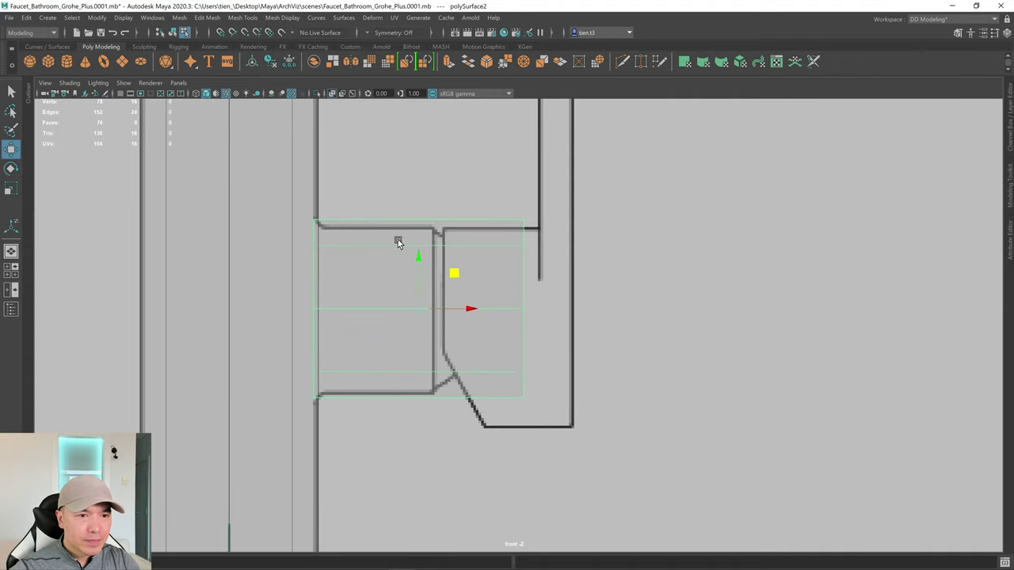
left_click_drag(416, 253, 415, 254)
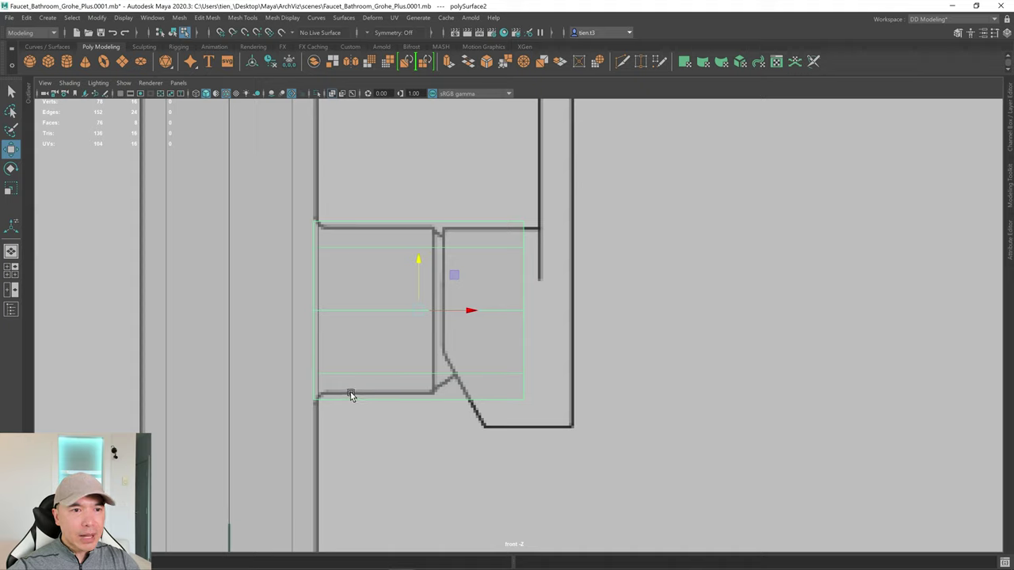
Scale the duplicated piece down vertically to match the height of the handle connector in the front drawing
key("r")
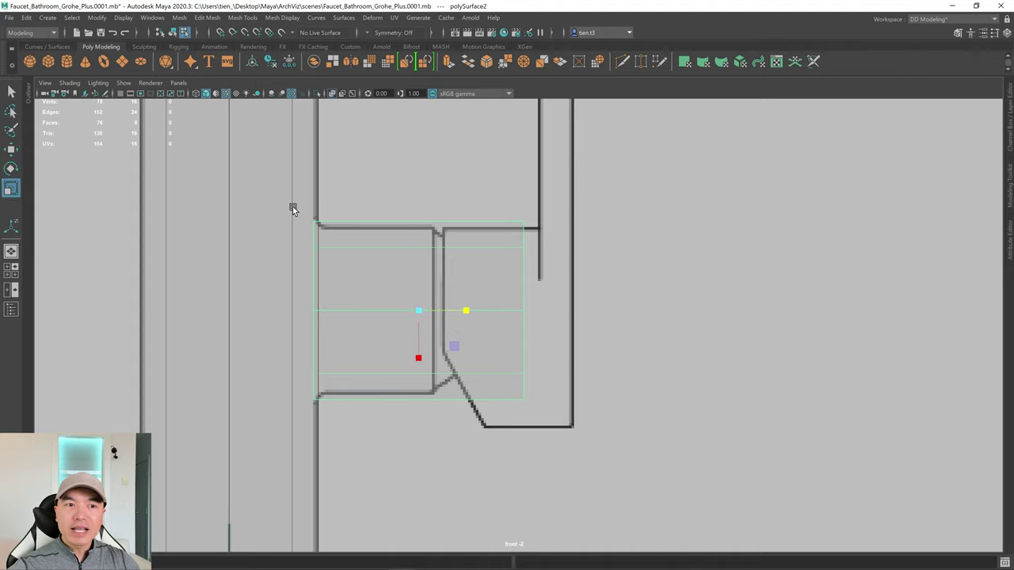
key("space")
key("space")
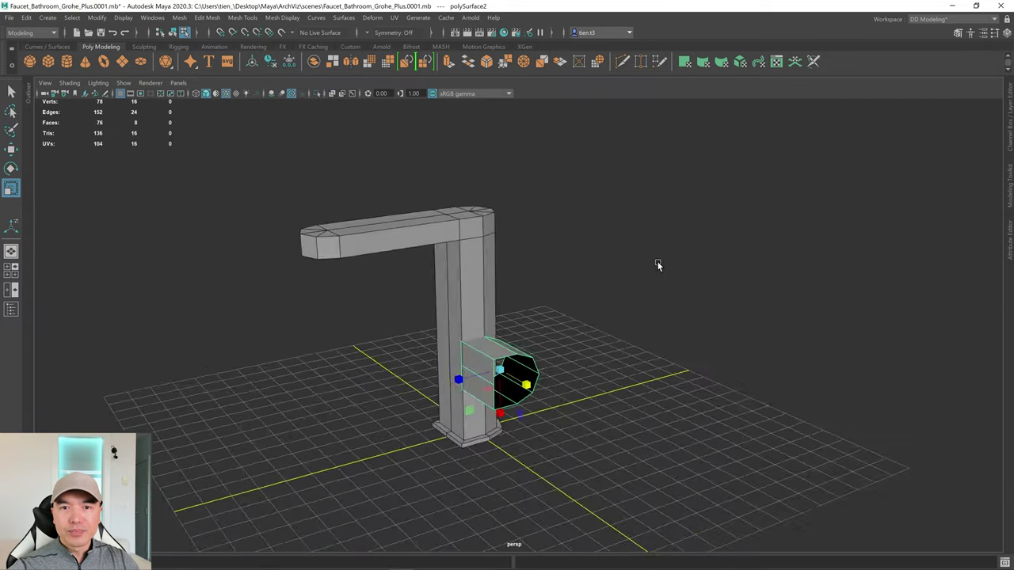
left_click_drag(657, 263, 515, 303, "alt")
right_click_drag(514, 303, 587, 317, "alt")
left_click_drag(515, 332, 597, 319, "alt")
key("r")
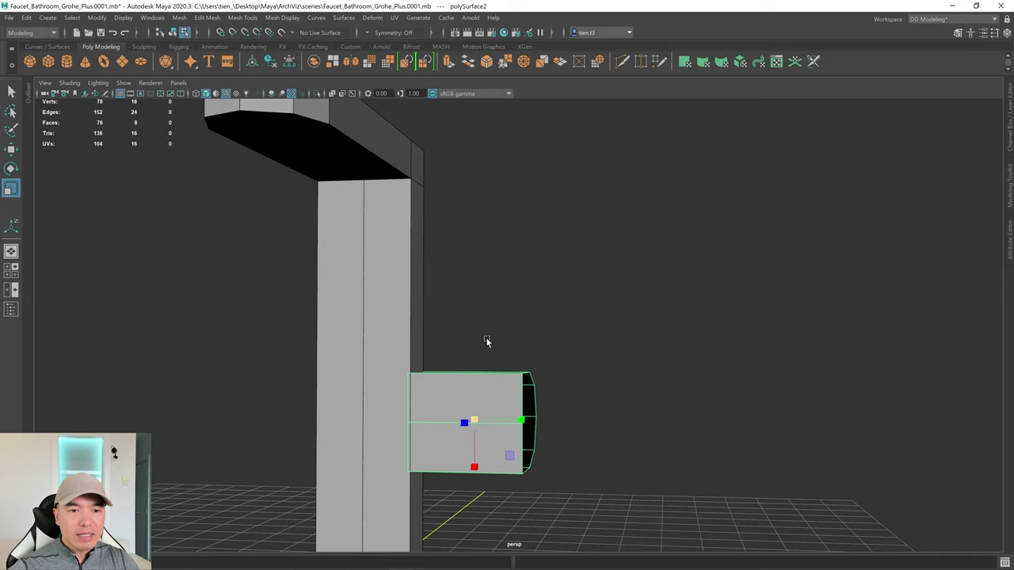
key("space")
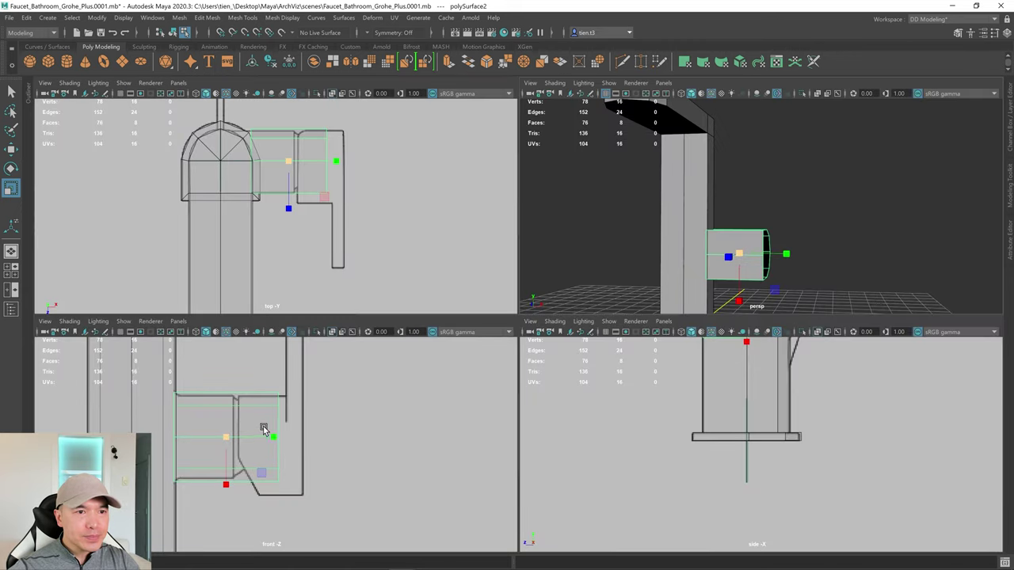
key("space")
left_click_drag(422, 363, 418, 358)
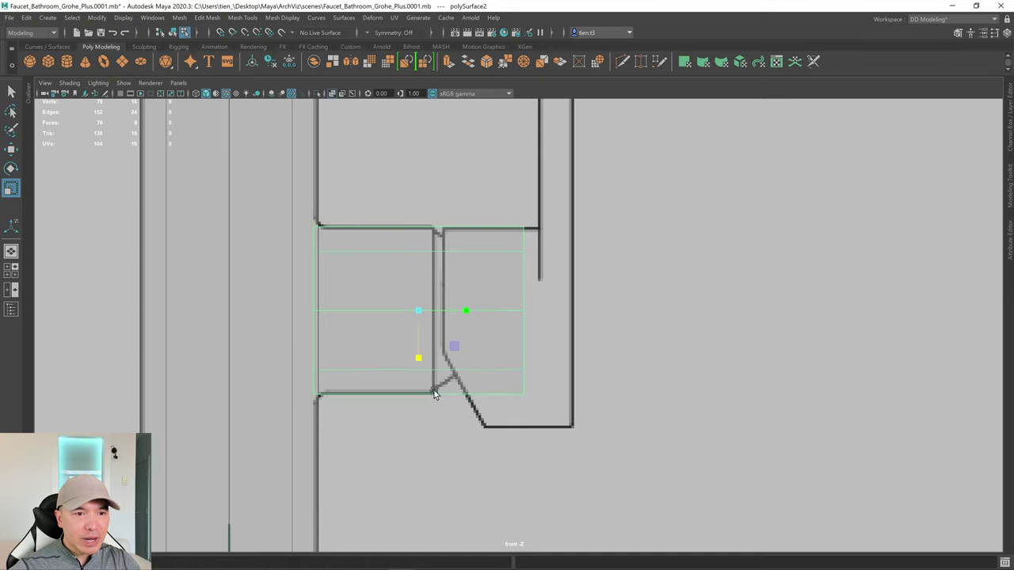
Move the vertices at the piece's outer end inward to the connector's end line in the front drawing
scroll(475, 370, "up", 1)
right_click_drag(467, 199, 414, 199)
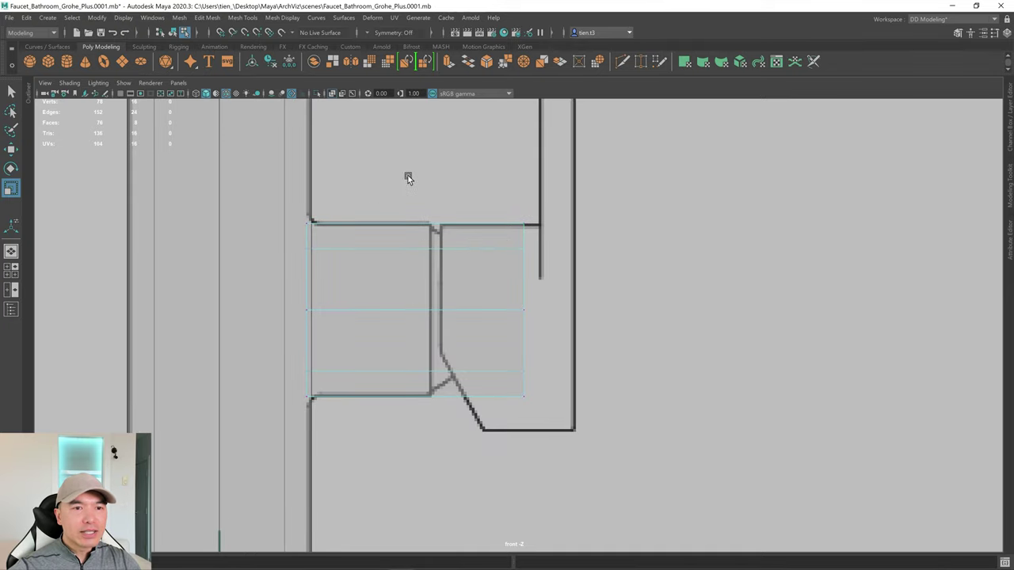
left_click_drag(575, 393, 591, 441)
key("w")
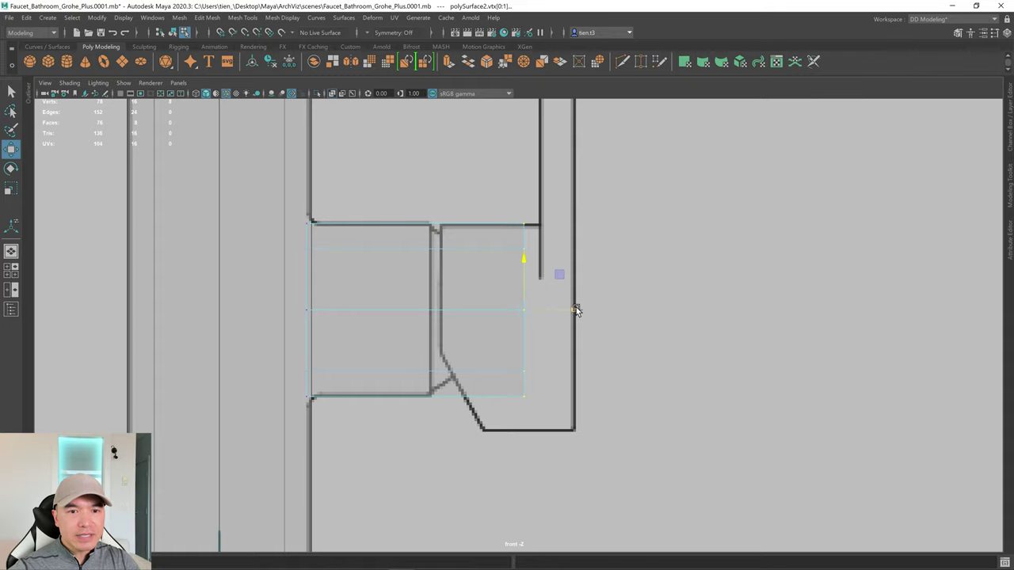
left_click_drag(576, 310, 482, 311)
Snap the vertices at the piece's inner end to the center line of the faucet body
left_click_drag(366, 431, 372, 428)
middle_click_drag(373, 428, 443, 420, "alt")
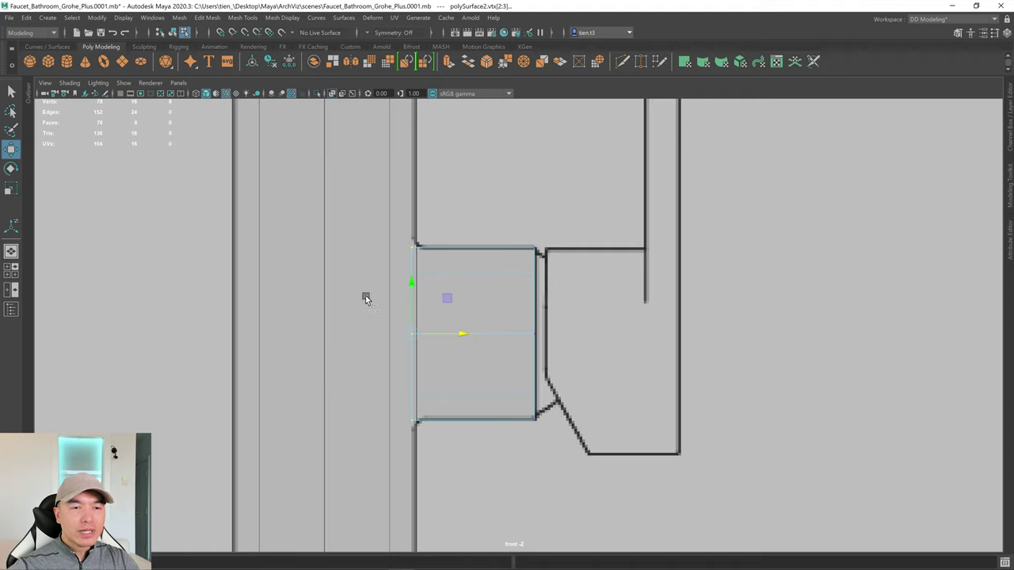
key("x")
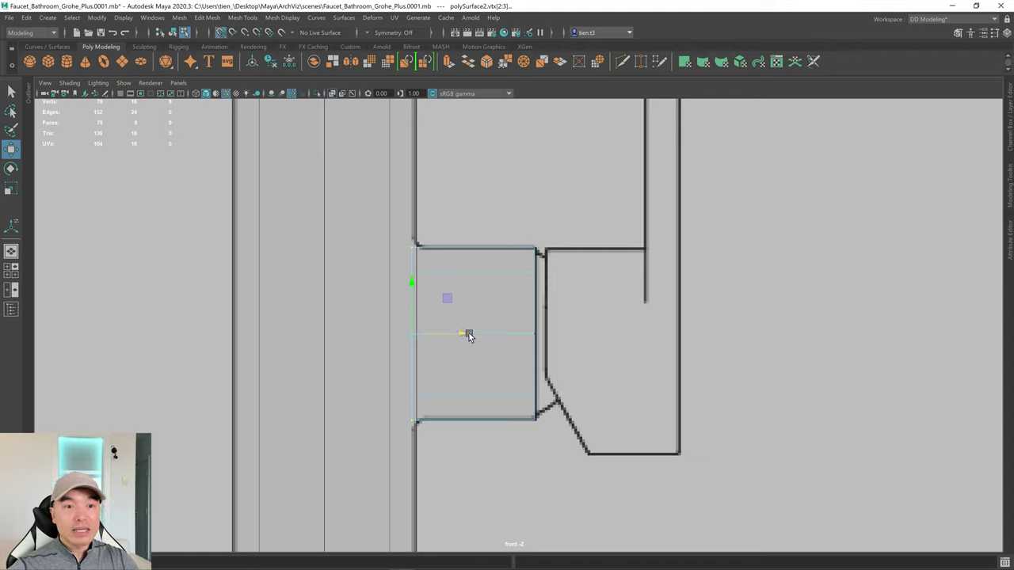
left_click_drag(464, 333, 338, 330)
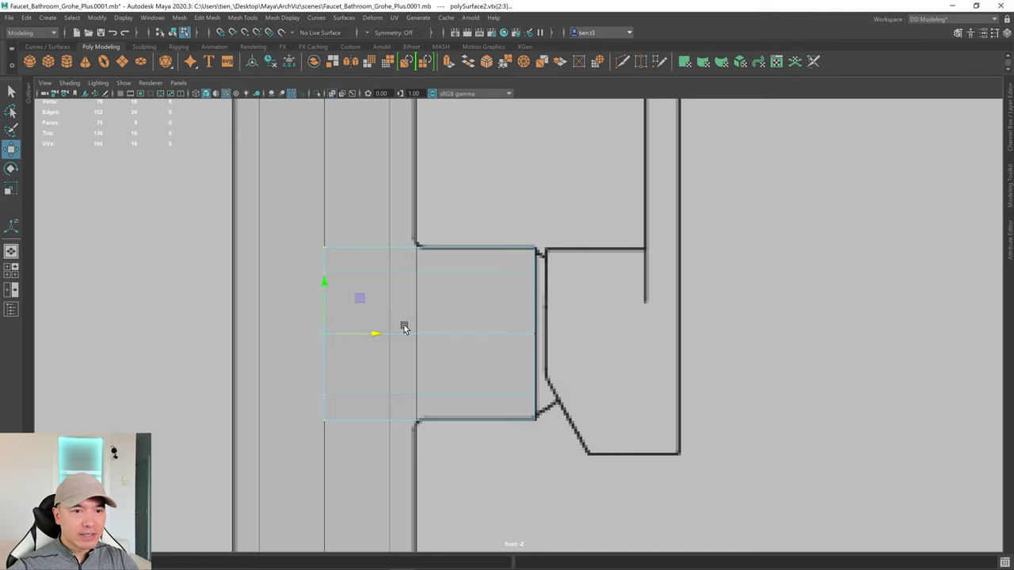
scroll(424, 326, "down", 5)
key("space")
key("space")
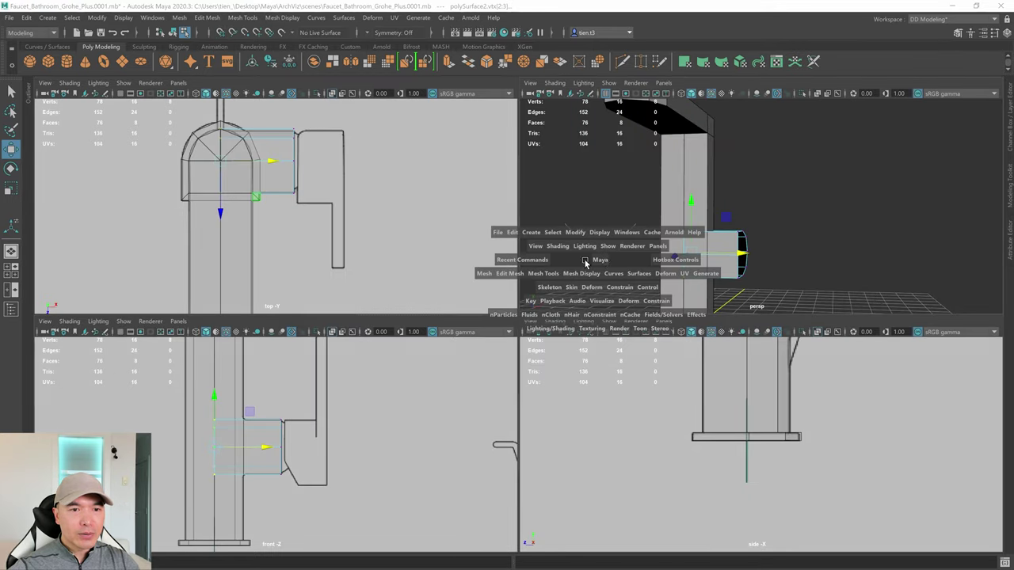
Return the connector piece to object selection and isolate it in the perspective view
left_click_drag(586, 261, 577, 264, "alt")
key("q")
right_click_drag(547, 258, 628, 208)
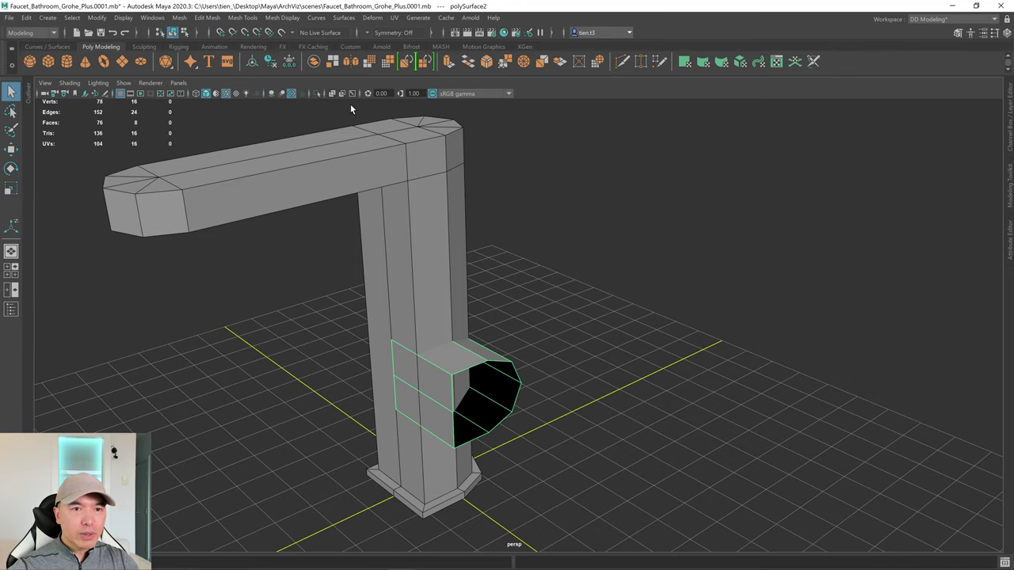
left_click(317, 94)
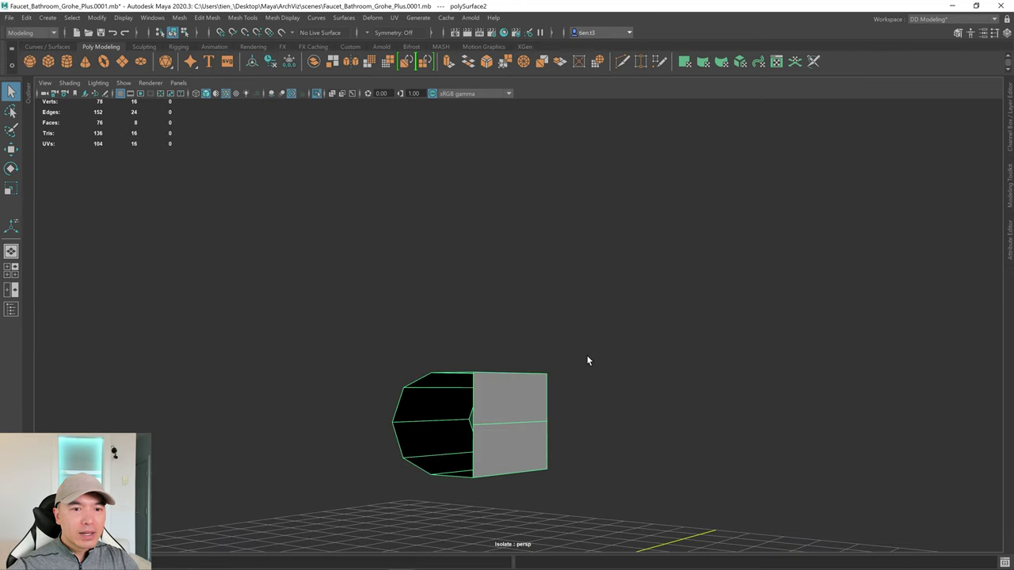
left_click_drag(587, 360, 593, 294, "alt")
key("space")
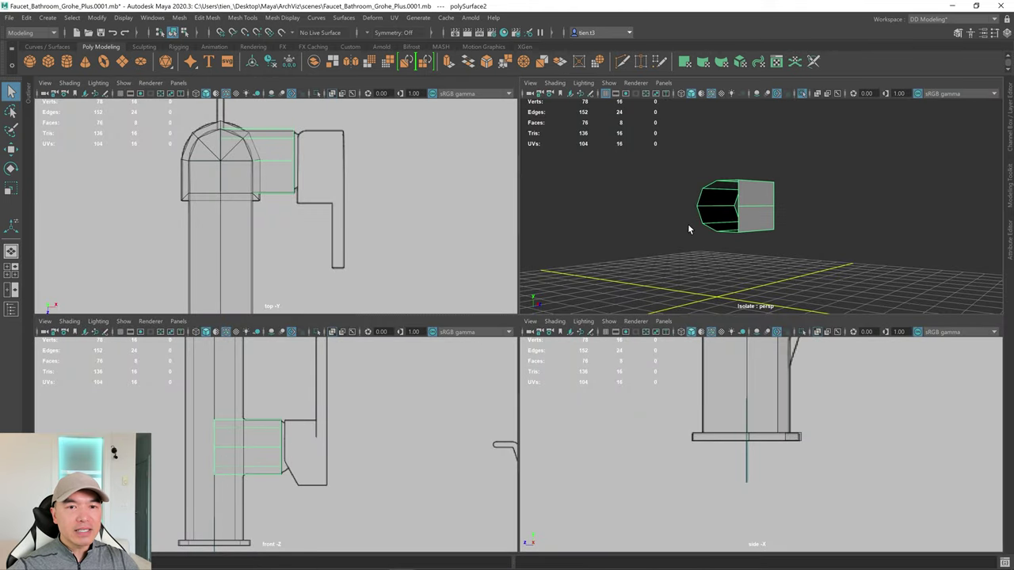
key("space")
left_click_drag(690, 229, 587, 261, "alt")
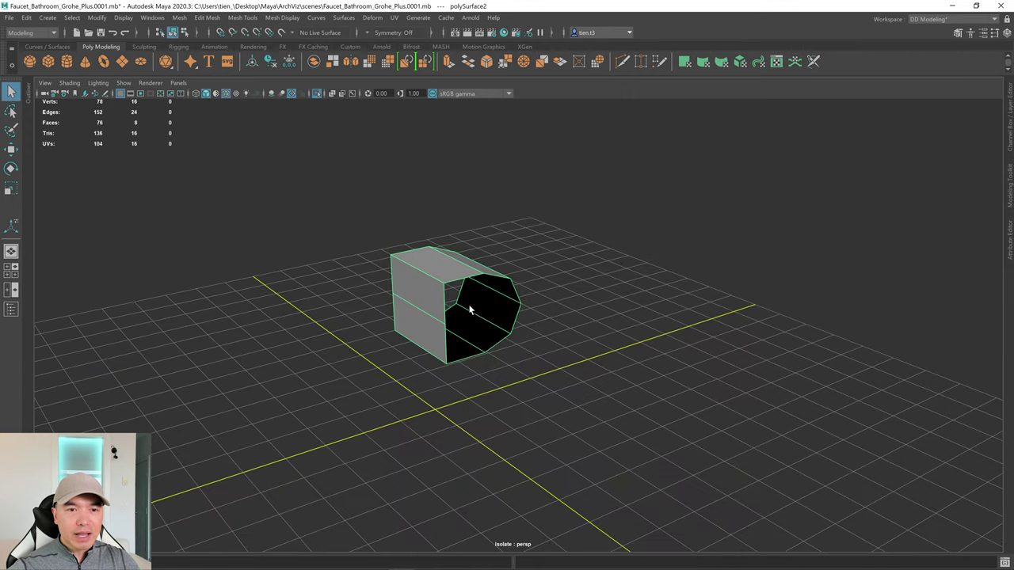
scroll(472, 303, "up", 3)
left_click_drag(472, 303, 466, 290, "alt")
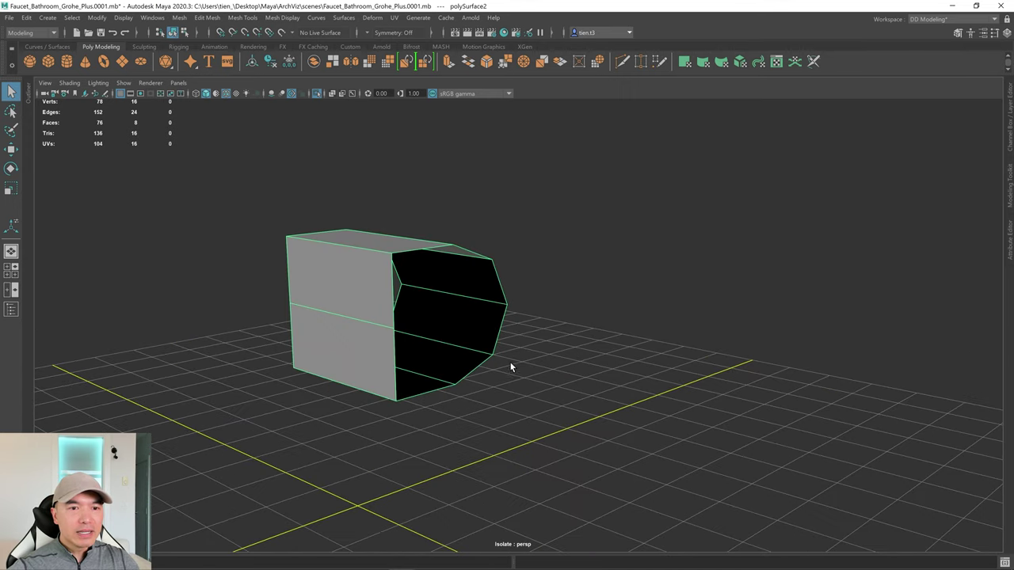
Close both open ends of the connector piece with Fill Hole on their border edges
right_click_drag(448, 228, 448, 191)
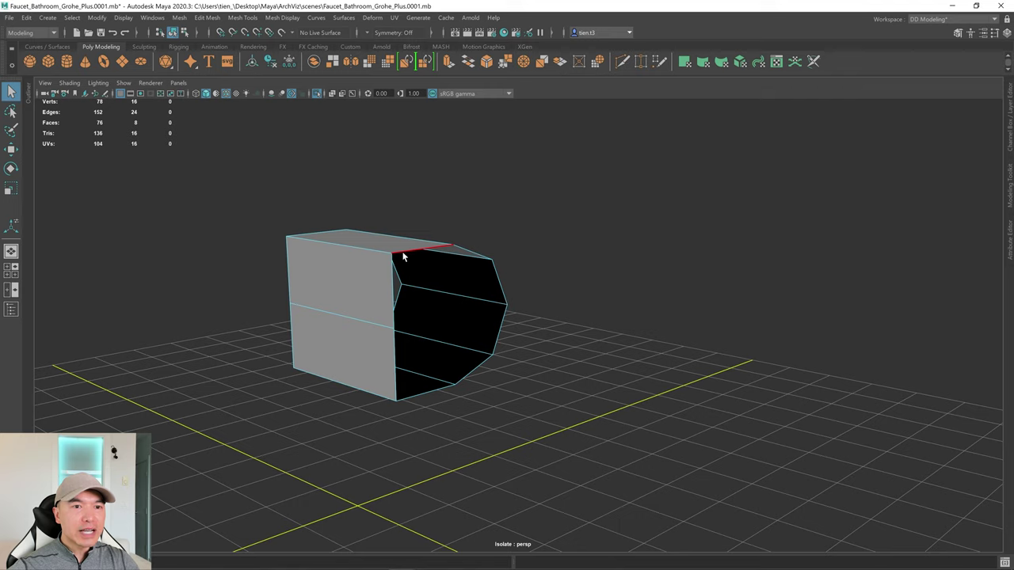
double_click(402, 252)
right_click_drag(594, 221, 573, 354, "shift")
left_click_drag(468, 340, 463, 318, "alt")
left_click(462, 318)
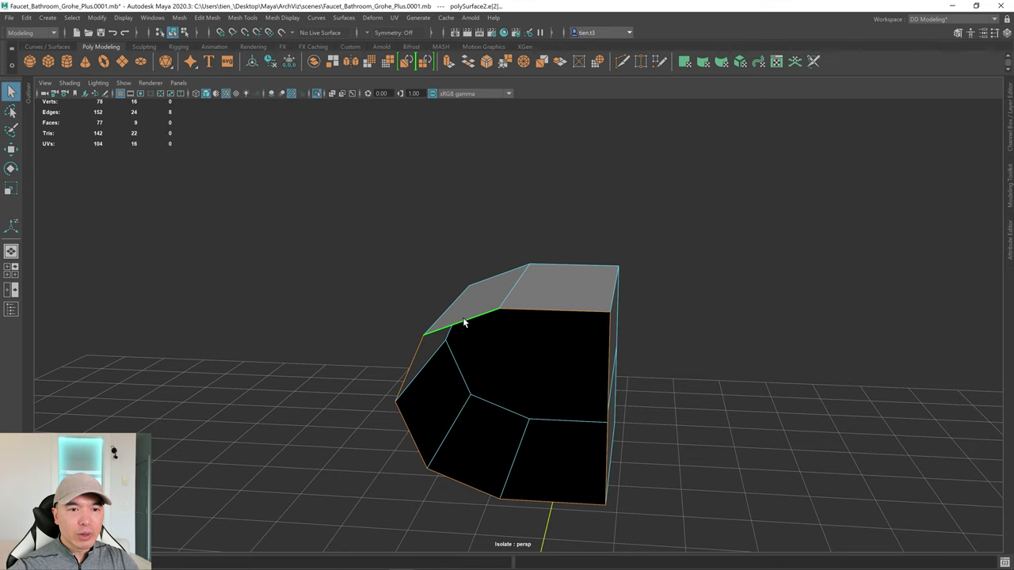
key("g")
left_click_drag(603, 330, 457, 256, "alt")
Cut a horizontal edge across the outer cap with Multi-Cut, from the flat side's middle vertex to the opposite vertex
right_click_drag(456, 256, 377, 258, "shift")
left_click_drag(473, 335, 467, 355, "alt")
right_click_drag(396, 340, 534, 332, "alt")
left_click_drag(533, 369, 489, 352, "alt")
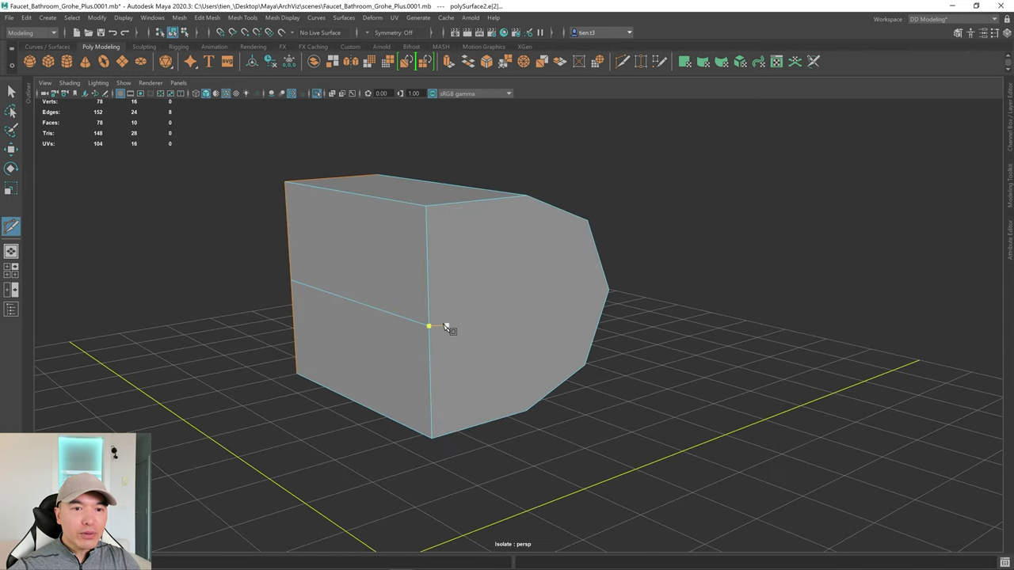
left_click(429, 326)
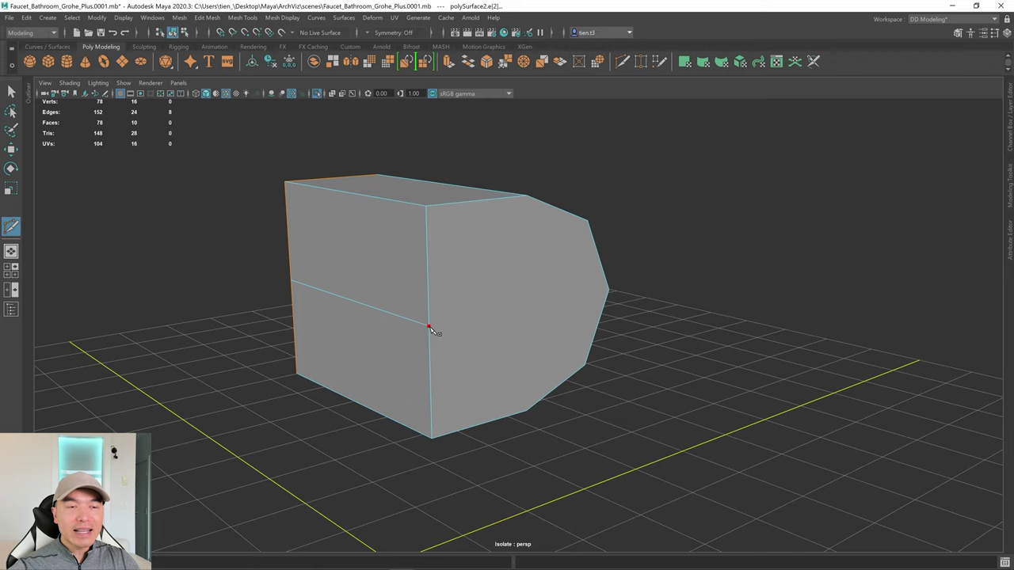
left_click_drag(430, 328, 591, 361, "alt")
left_click_drag(560, 355, 666, 372, "alt")
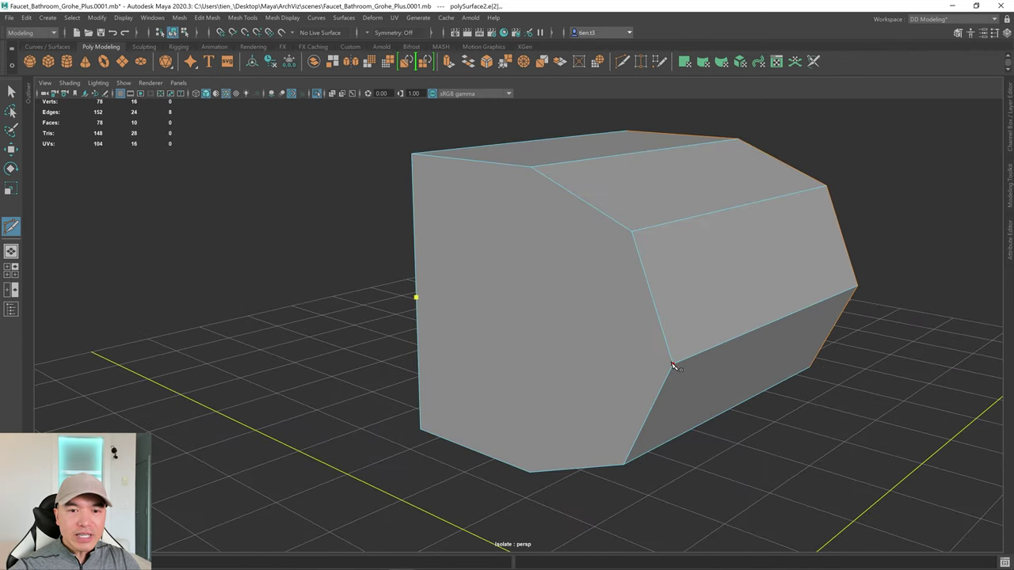
left_click(673, 366)
right_click(673, 366)
Cut a vertical edge across the outer cap between its upper and lower vertices, crossing the horizontal edge
left_click_drag(596, 383, 622, 390, "alt")
left_click(544, 177)
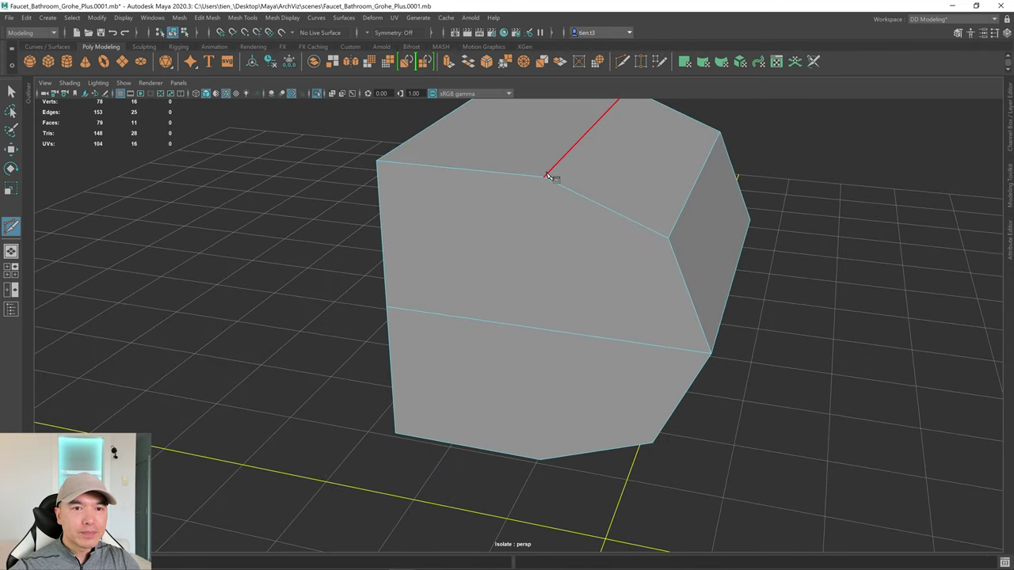
left_click(546, 175)
left_click_drag(564, 337, 568, 312, "alt")
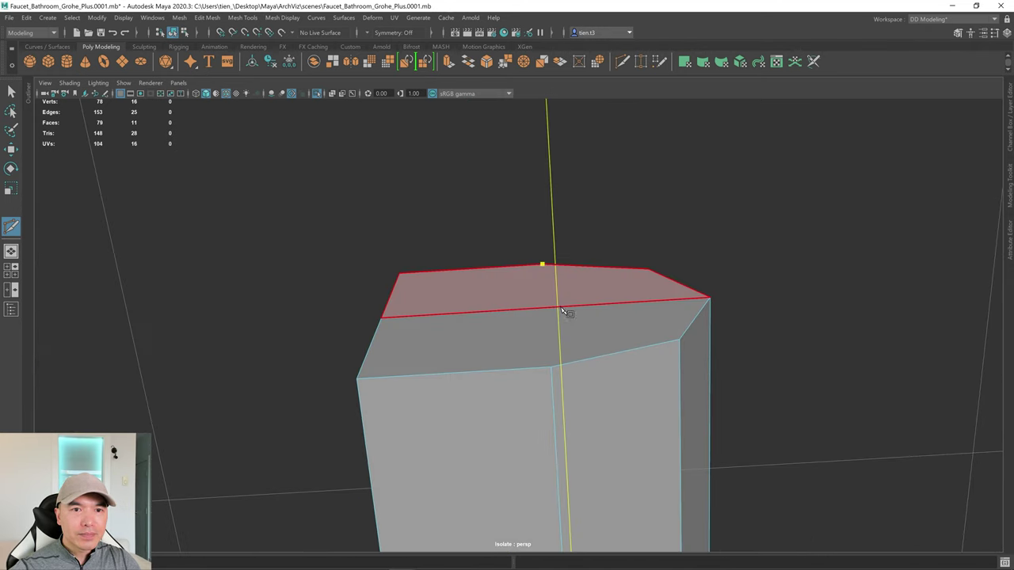
left_click(552, 367)
right_click(552, 367)
left_click_drag(552, 367, 446, 294, "alt")
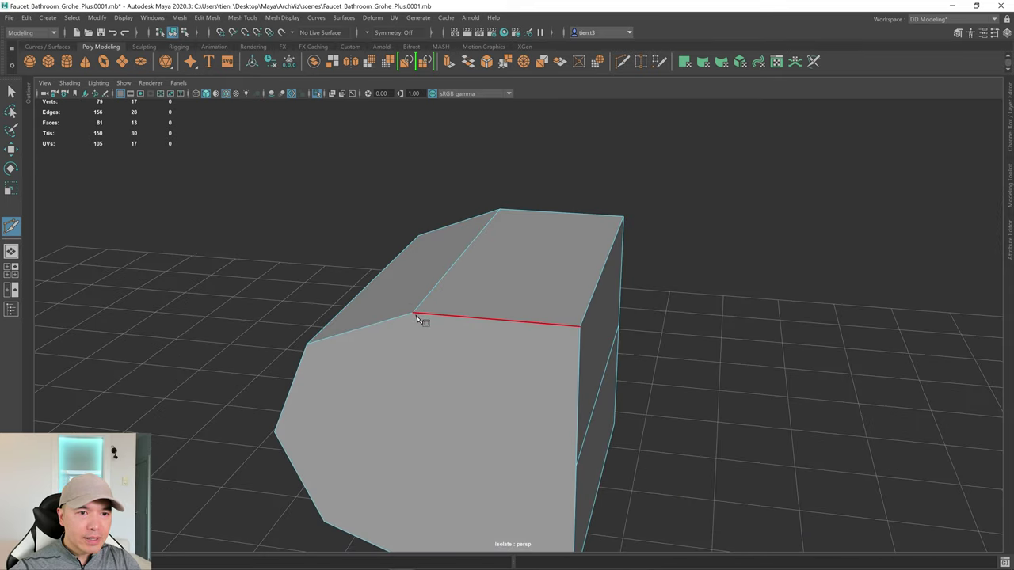
Cut the inner cap with one vertical and one horizontal edge joining its opposite vertices
left_click(412, 314)
left_click_drag(452, 348, 491, 335, "alt")
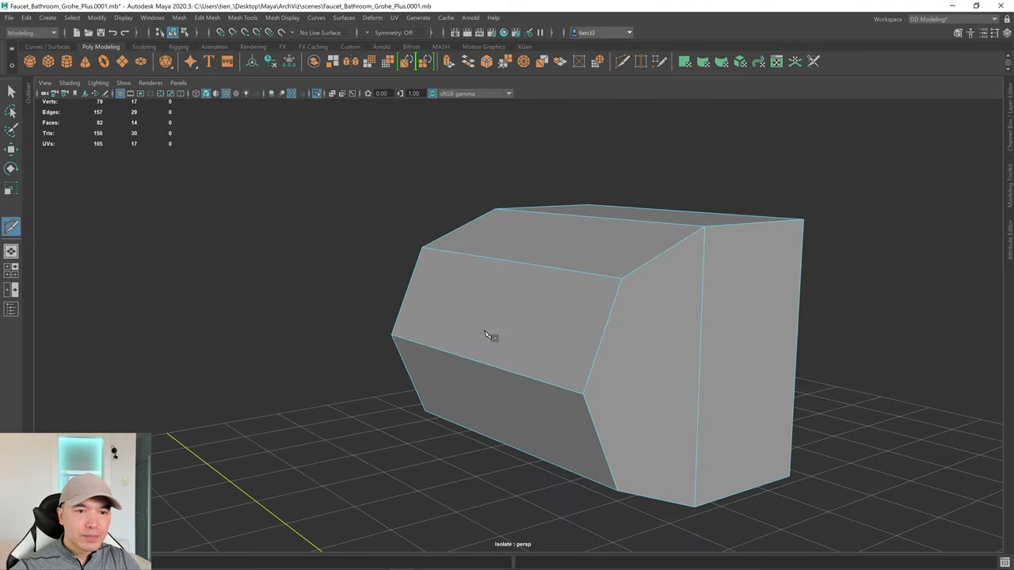
left_click(584, 395)
left_click_drag(643, 398, 575, 389, "alt")
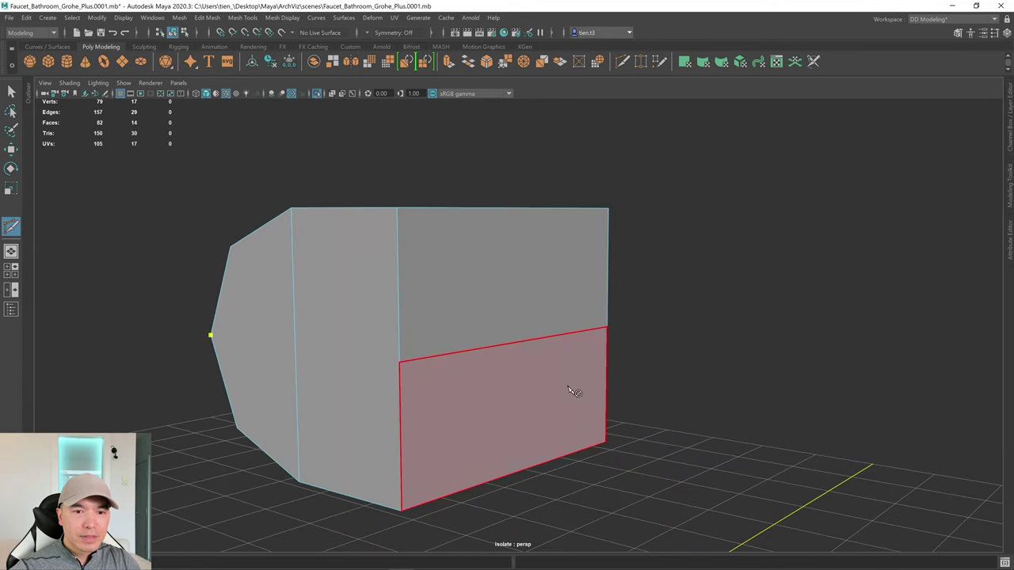
left_click(401, 363)
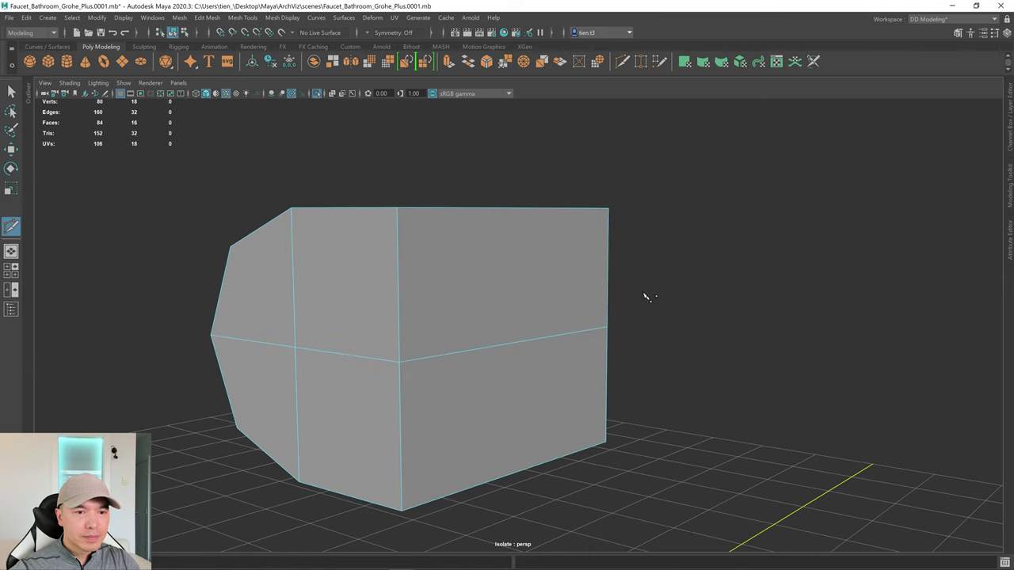
Preview the connector smoothed and unsmoothed, and examine where the cap's edges meet the side edges
key("3")
key("1")
left_click_drag(644, 292, 542, 309, "alt")
key("3")
key("1")
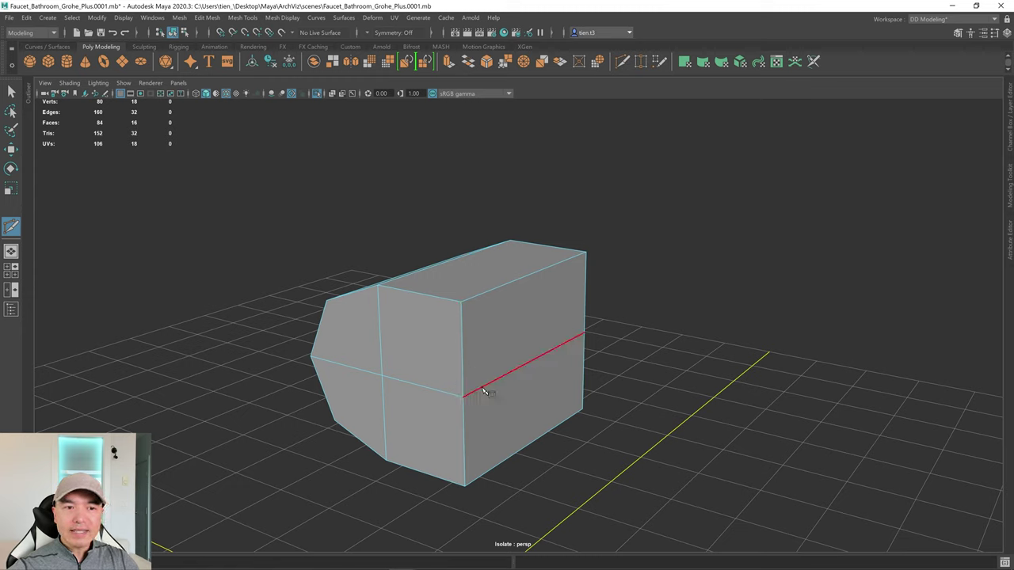
left_click(382, 376)
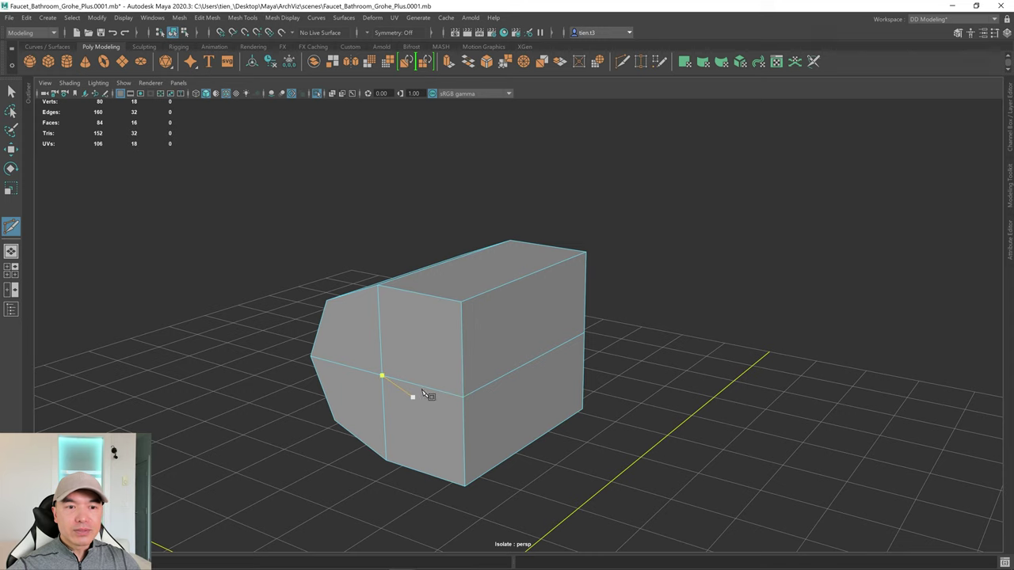
scroll(476, 402, "up", 2)
middle_click_drag(479, 404, 499, 327, "alt")
key("3")
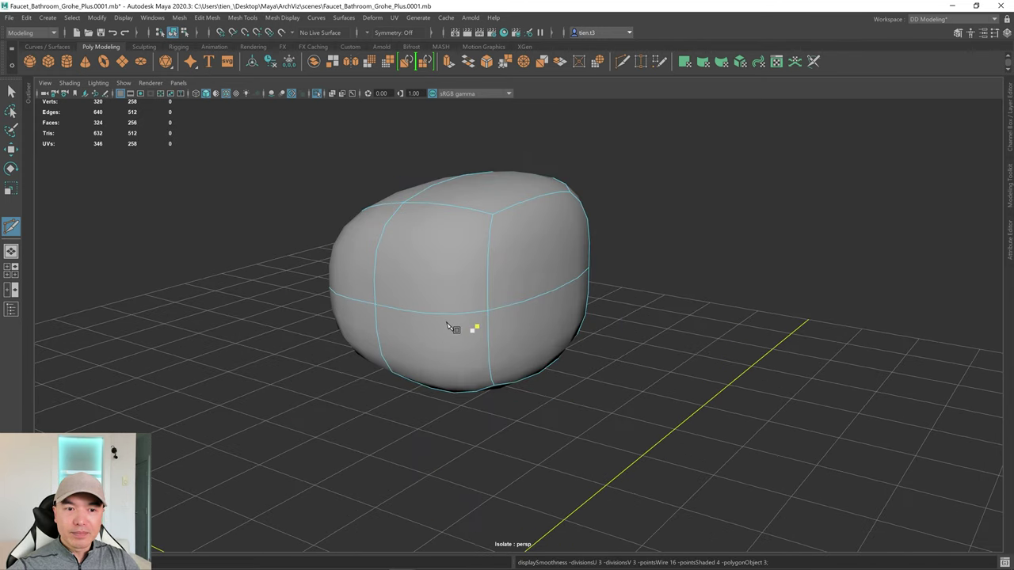
key("1")
scroll(460, 328, "up", 3)
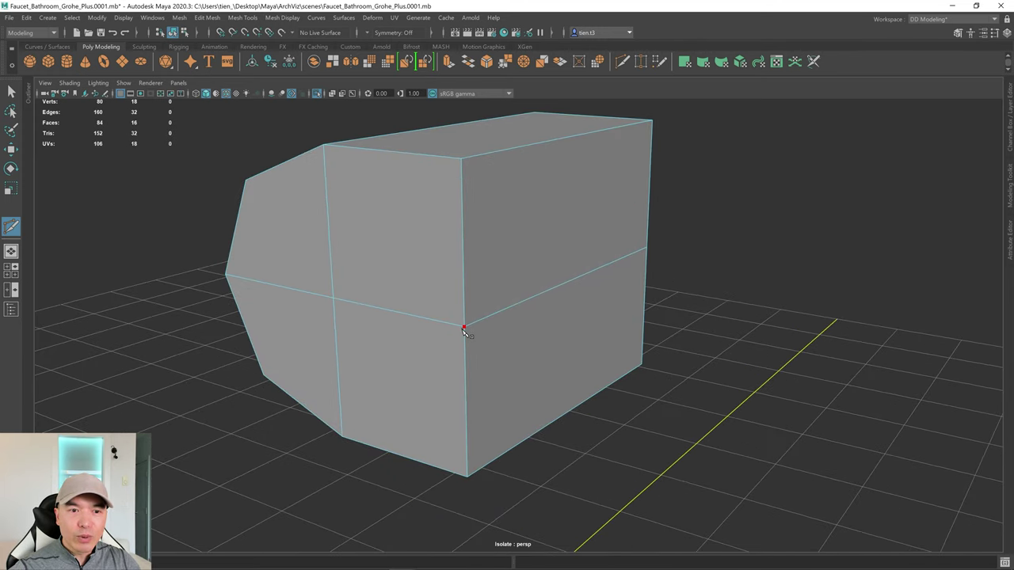
scroll(465, 332, "up", 3)
left_click(430, 330)
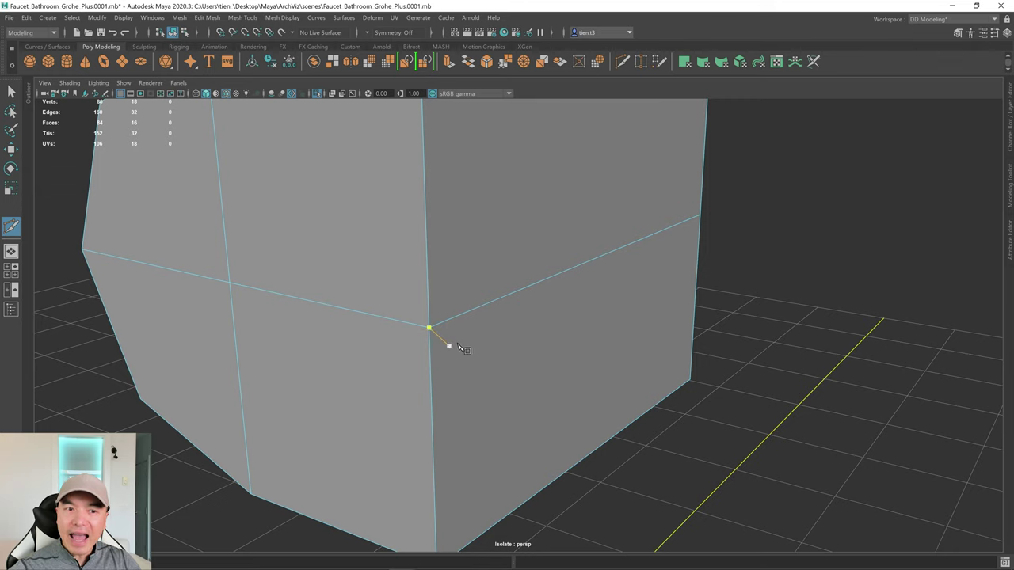
Leave the cutting tool, select the connector as an object and turn off isolation to show the whole faucet
scroll(480, 277, "down", 8)
key("q")
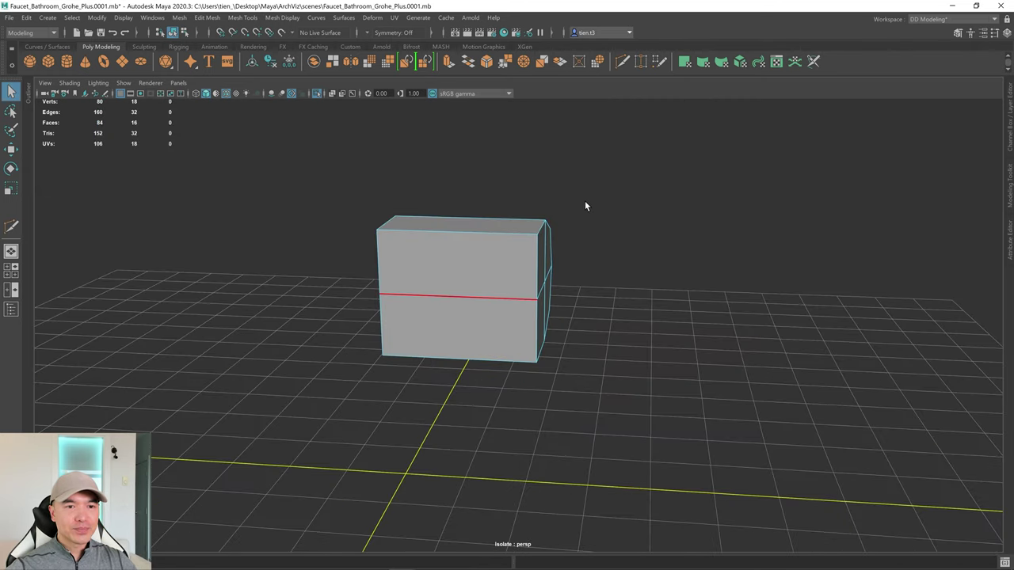
left_click(485, 265)
left_click(316, 94)
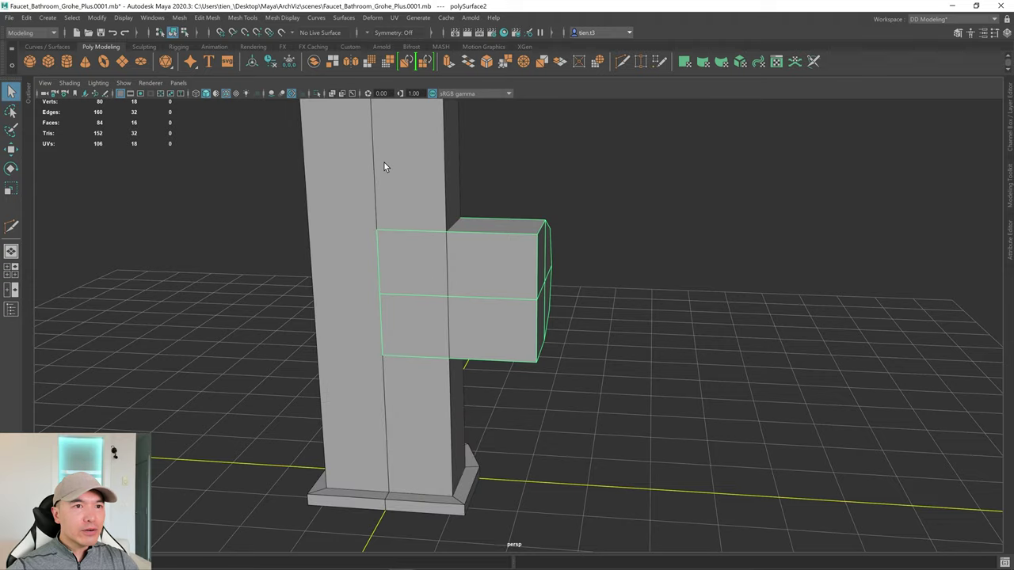
left_click_drag(385, 163, 480, 280, "alt")
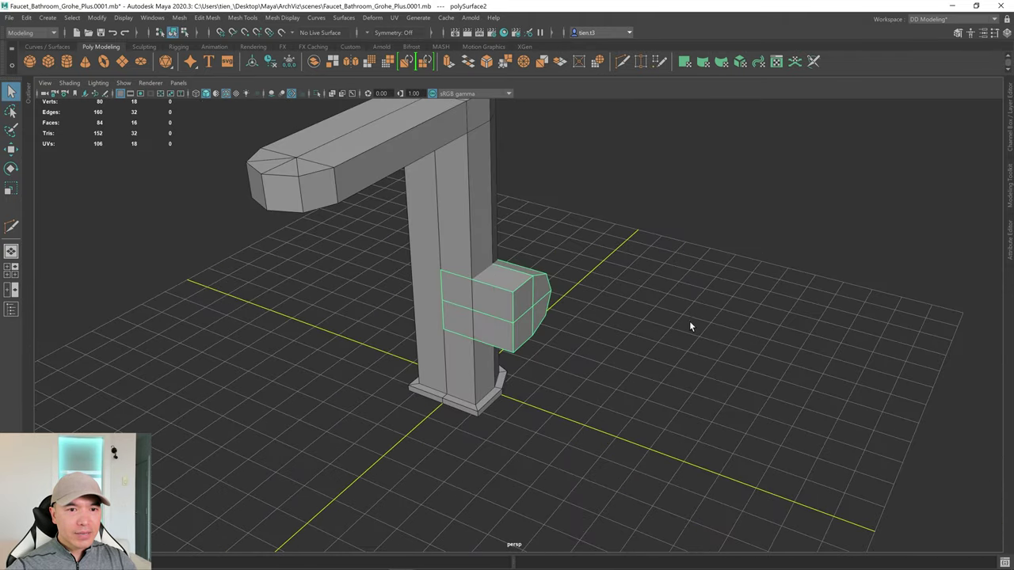
Insert three horizontal edge loops around the faucet body near the connector's upper, middle and lower edges with Multi-Cut
left_click_drag(486, 369, 352, 216, "alt")
scroll(491, 353, "up", 3)
left_click(448, 250)
right_click_drag(366, 200, 265, 197, "shift")
left_click(321, 240, "ctrl")
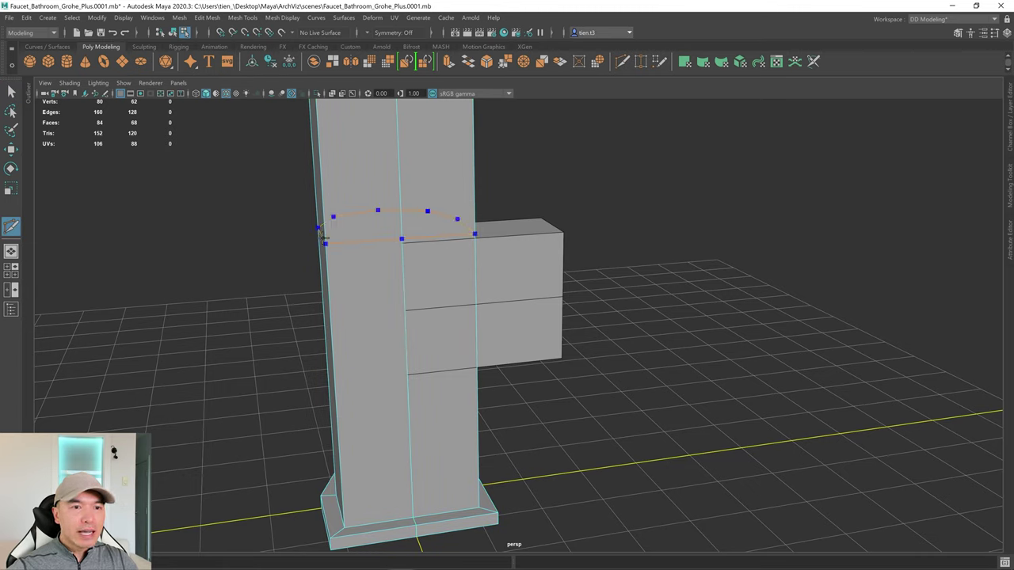
left_click(327, 306, "ctrl")
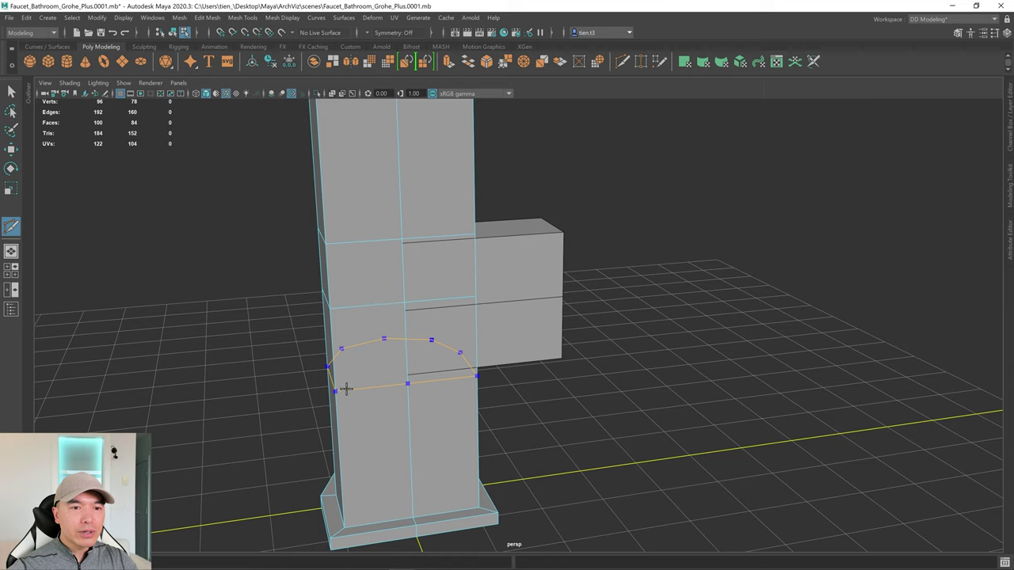
left_click(348, 385, "ctrl")
left_click_drag(354, 394, 356, 386, "alt")
key("q")
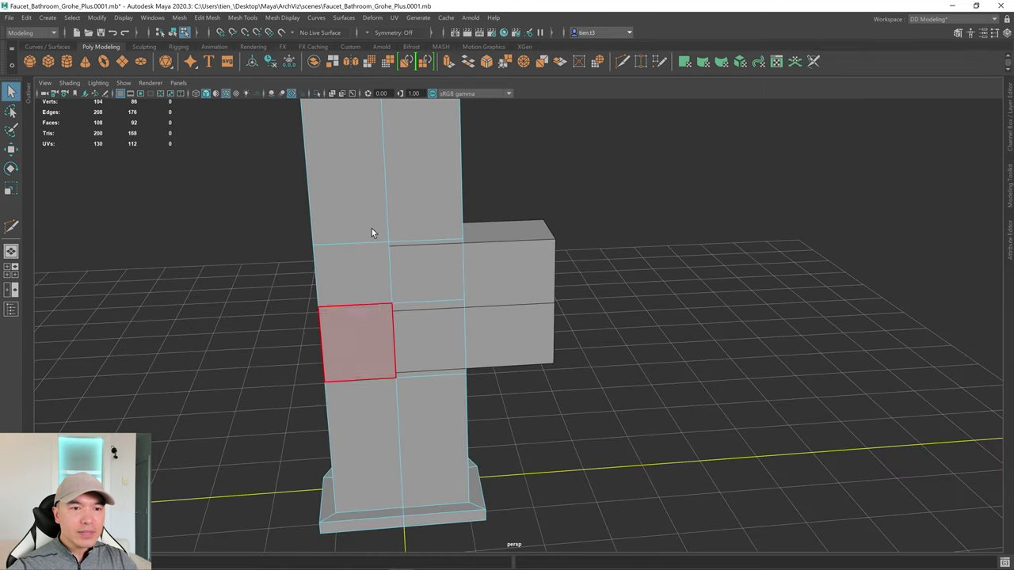
Select the body's uppermost new edge loop and snap it vertically to the connector's upper edge
right_click_drag(372, 222, 375, 181)
double_click(344, 242)
right_click_drag(343, 241, 447, 295, "alt")
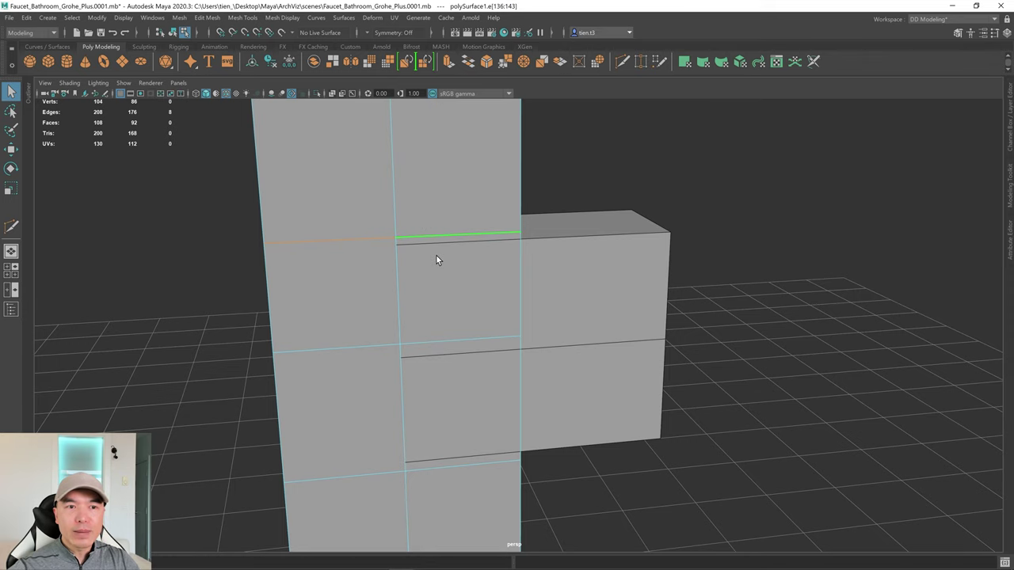
key("w")
left_click_drag(436, 272, 437, 272, "alt")
key("v")
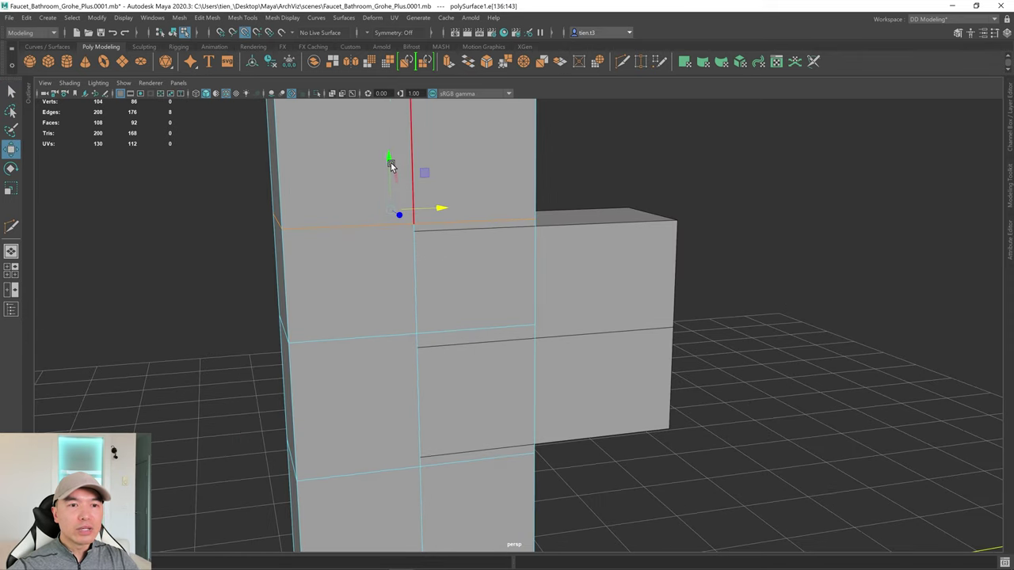
left_click_drag(391, 164, 409, 227)
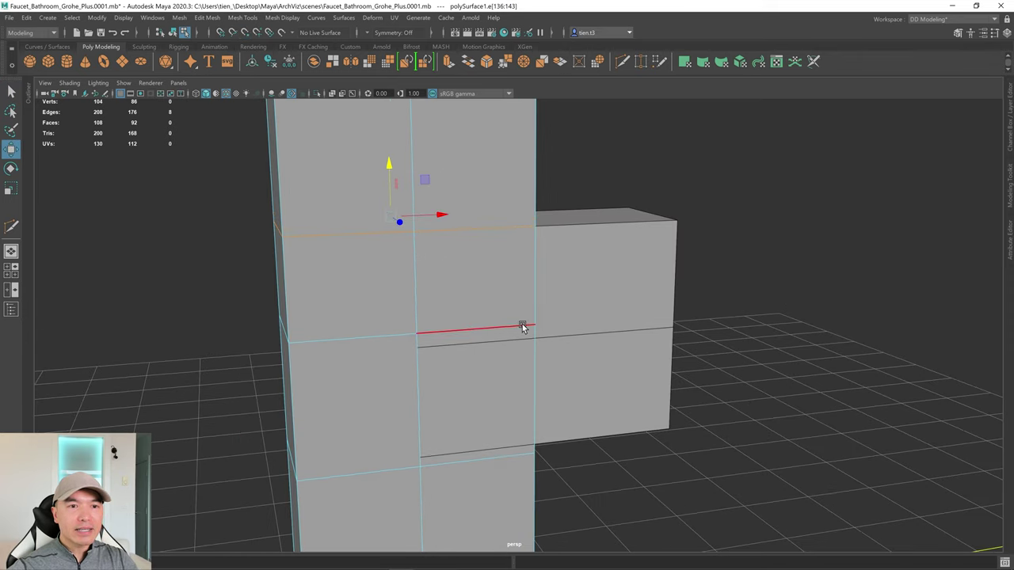
Snap the body's middle and lower new edge loops vertically to the connector's matching middle and lower edges
middle_click_drag(522, 324, 501, 267, "alt")
double_click(327, 276)
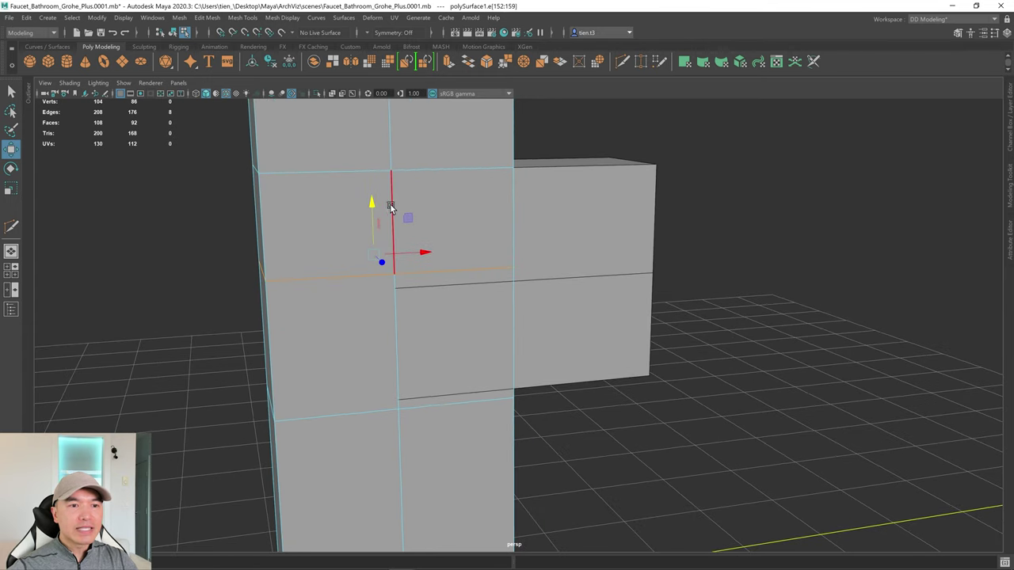
left_click_drag(478, 331, 351, 339, "alt")
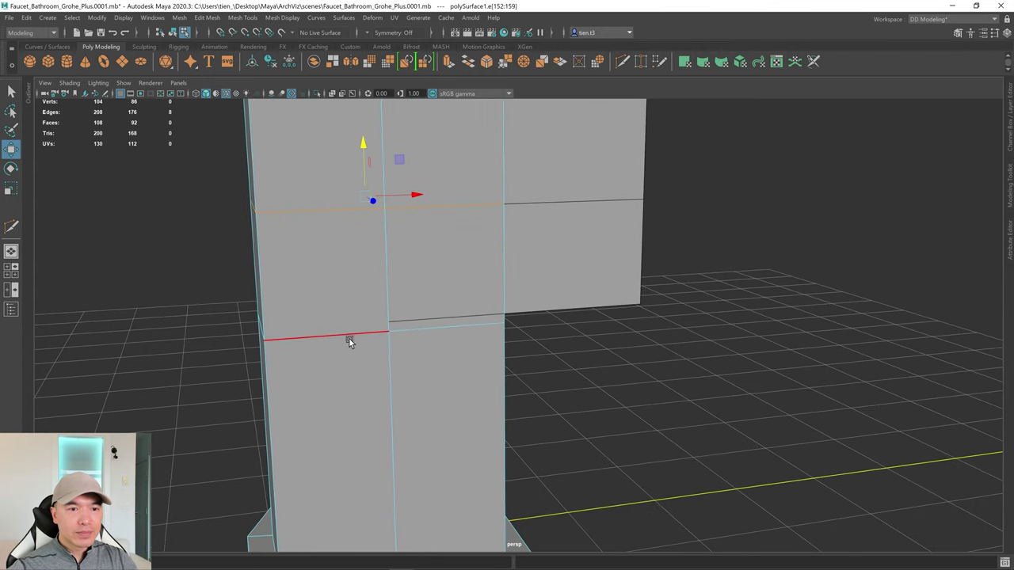
left_click(341, 334)
double_click(340, 333)
left_click_drag(367, 270, 381, 300)
scroll(461, 309, "down", 3)
scroll(461, 309, "down", 4)
left_click_drag(498, 333, 459, 340, "alt")
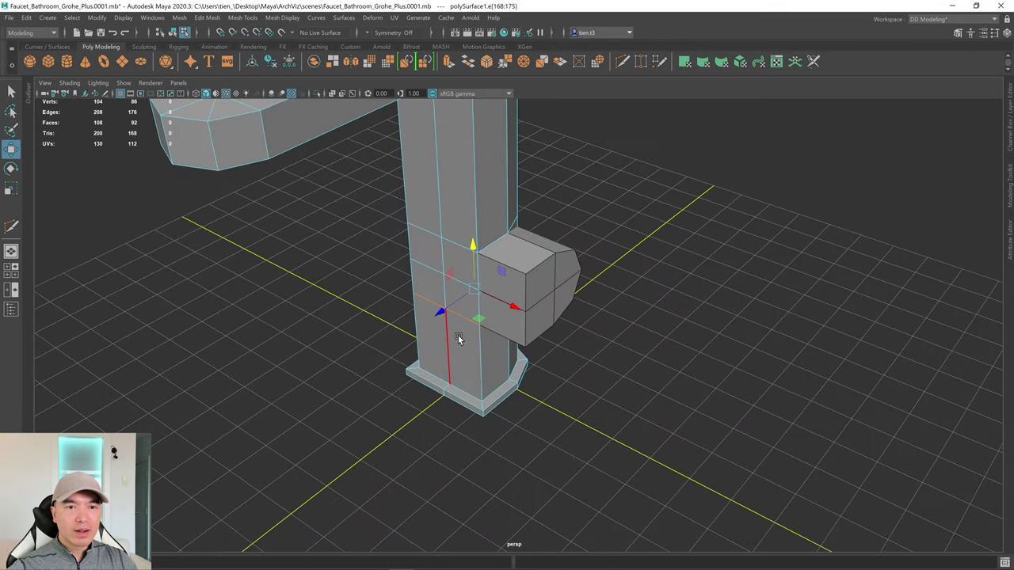
key("q")
Select the body and connector as objects and turn on X-ray display to examine where they overlap
scroll(506, 285, "down", 2)
scroll(505, 288, "down", 2)
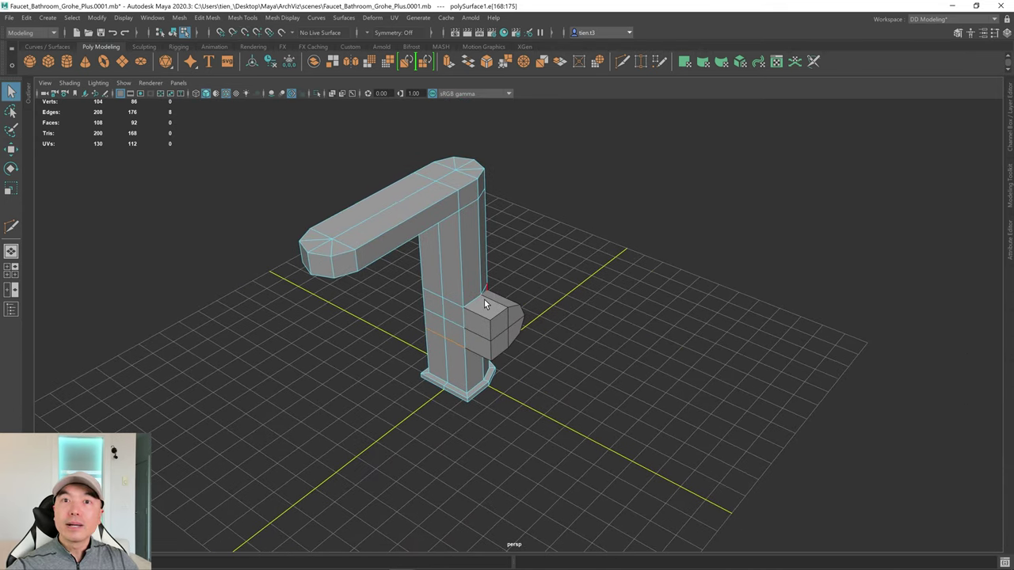
right_click(457, 207)
left_click(515, 164)
left_click_drag(265, 194, 673, 431)
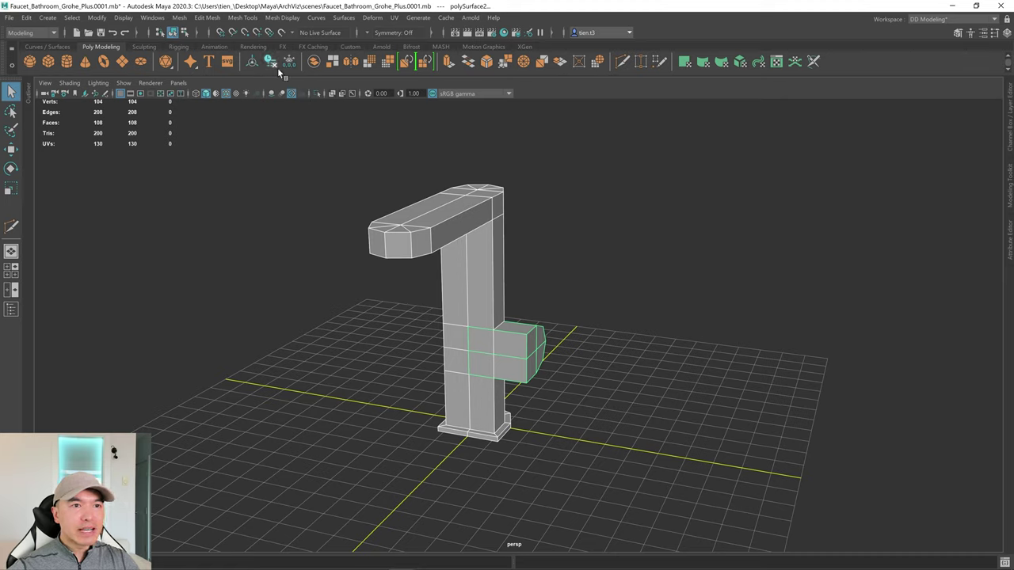
left_click(333, 94)
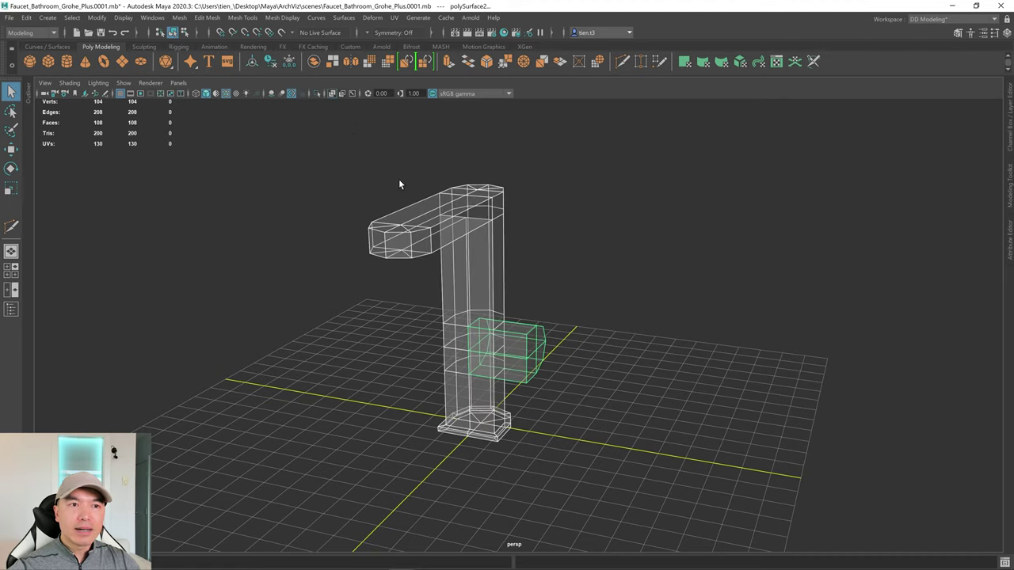
left_click_drag(404, 283, 408, 293, "alt")
right_click_drag(407, 294, 629, 334, "alt")
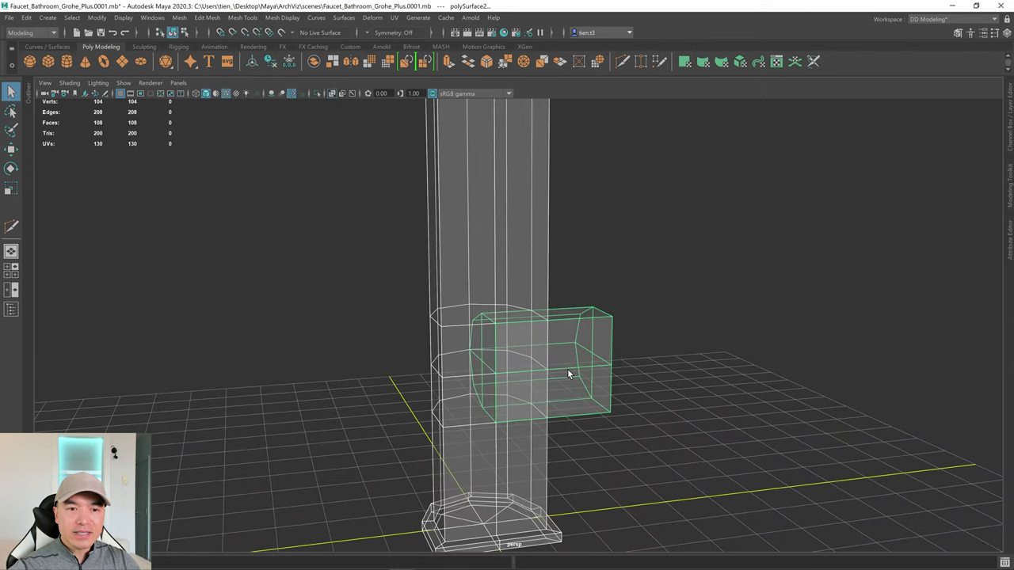
right_click_drag(567, 368, 522, 356, "alt")
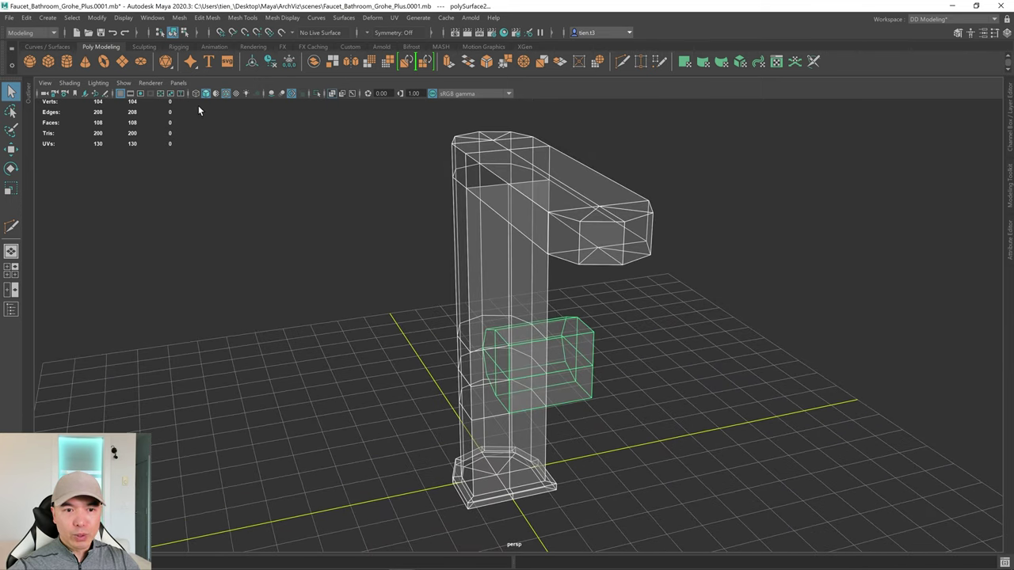
Merge the selected faucet body and handle connector with a Boolean Union
left_click(179, 17)
mouse_move(219, 43)
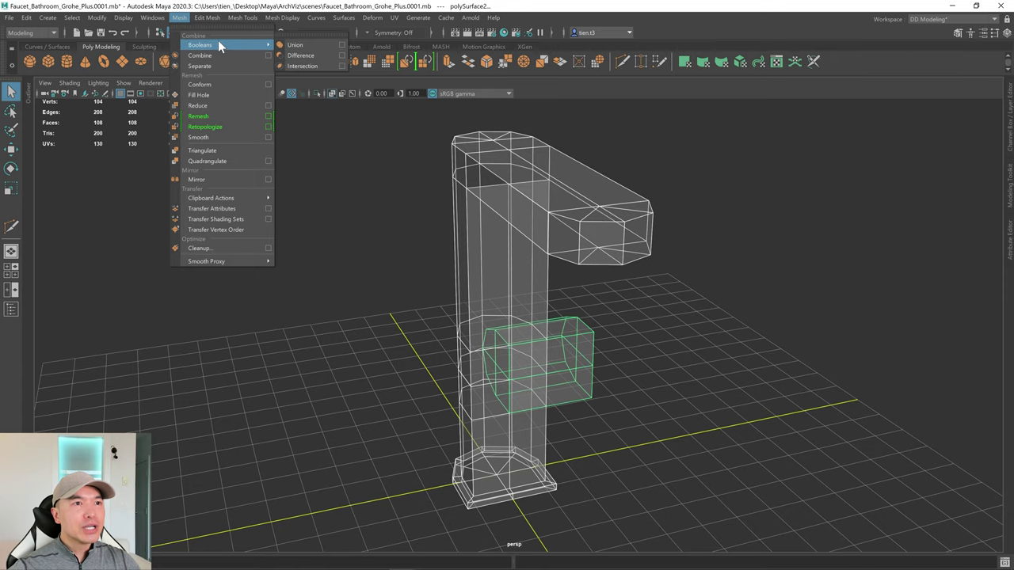
left_click(293, 45)
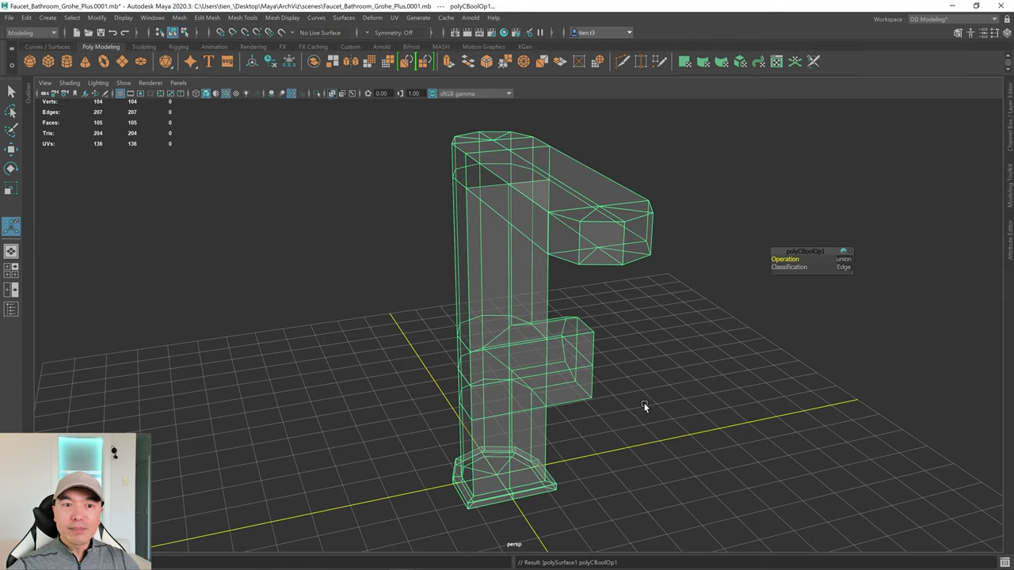
left_click_drag(643, 403, 586, 377, "alt")
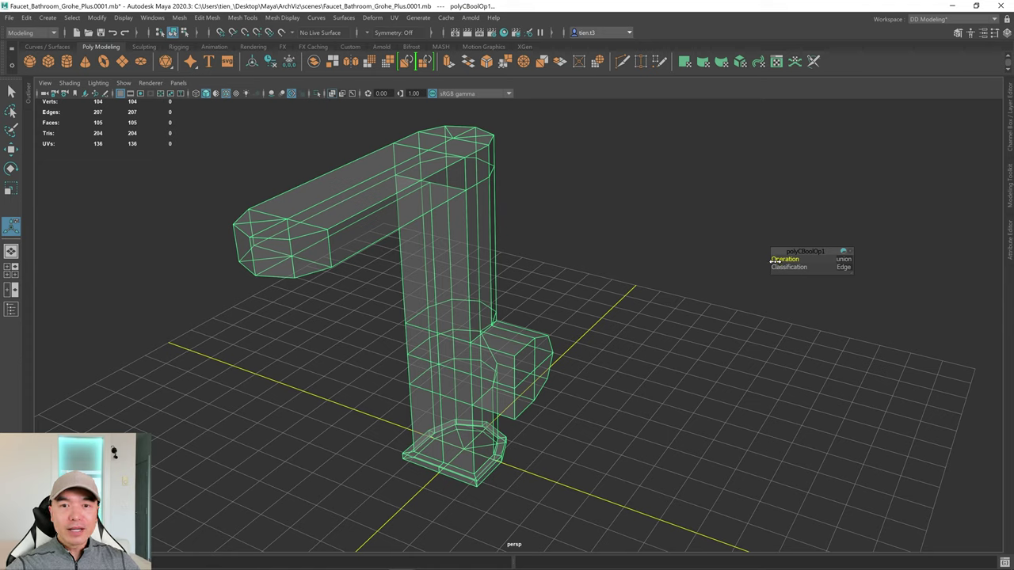
Try the Normal classification for the Boolean union and restore it to Edge
left_click(847, 268)
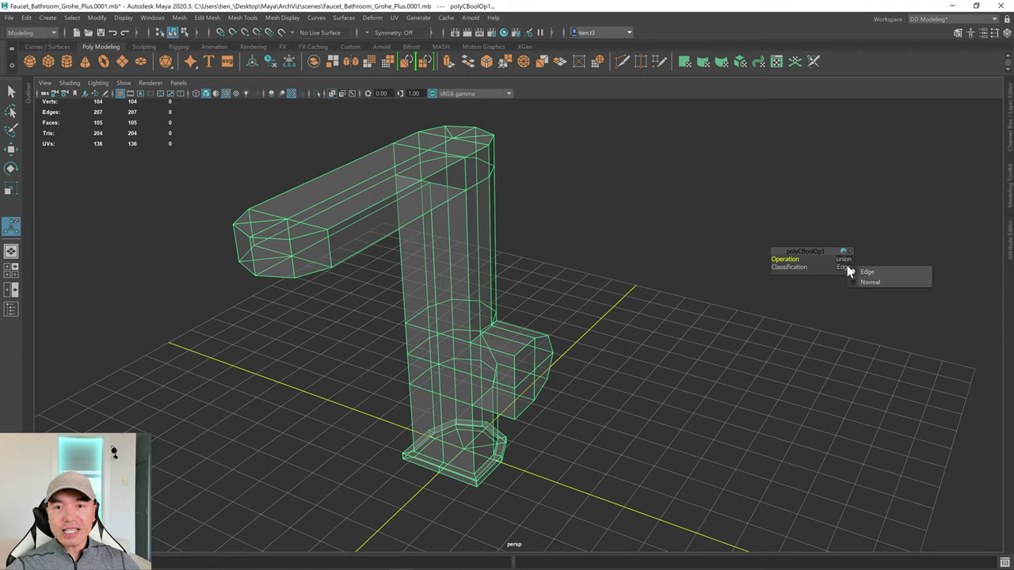
left_click(873, 282)
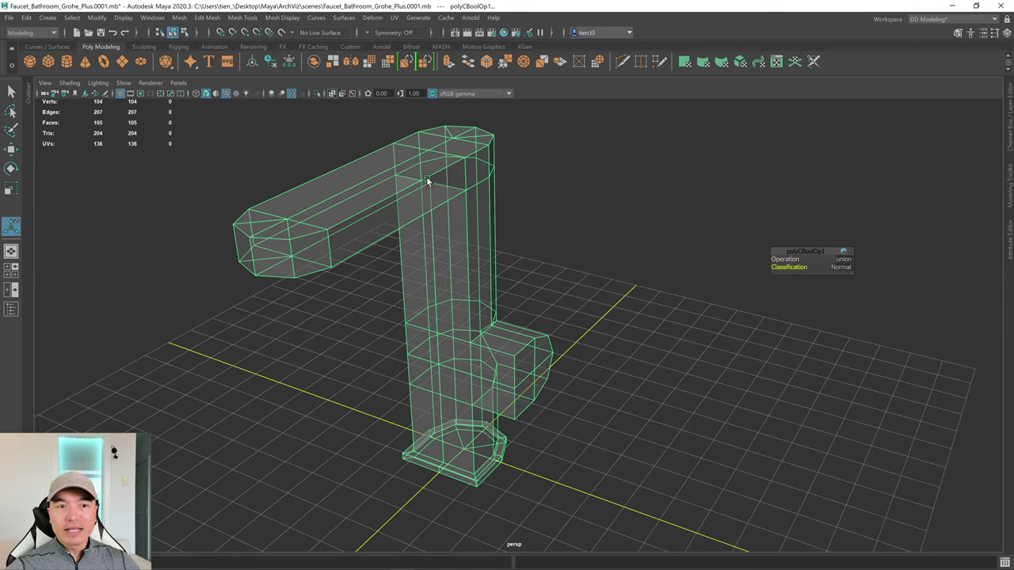
left_click(836, 268)
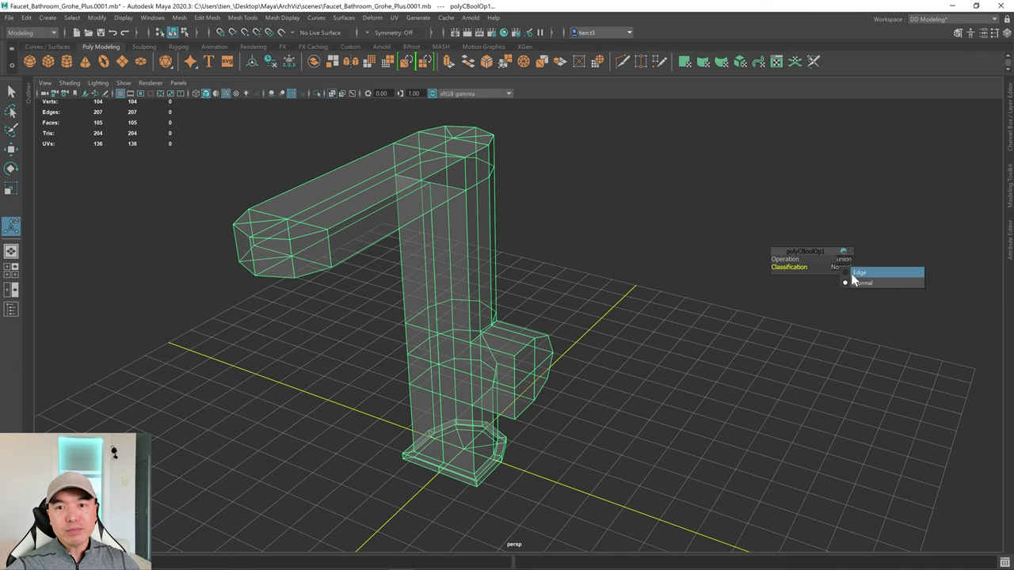
left_click(853, 273)
left_click_drag(476, 350, 482, 335, "alt")
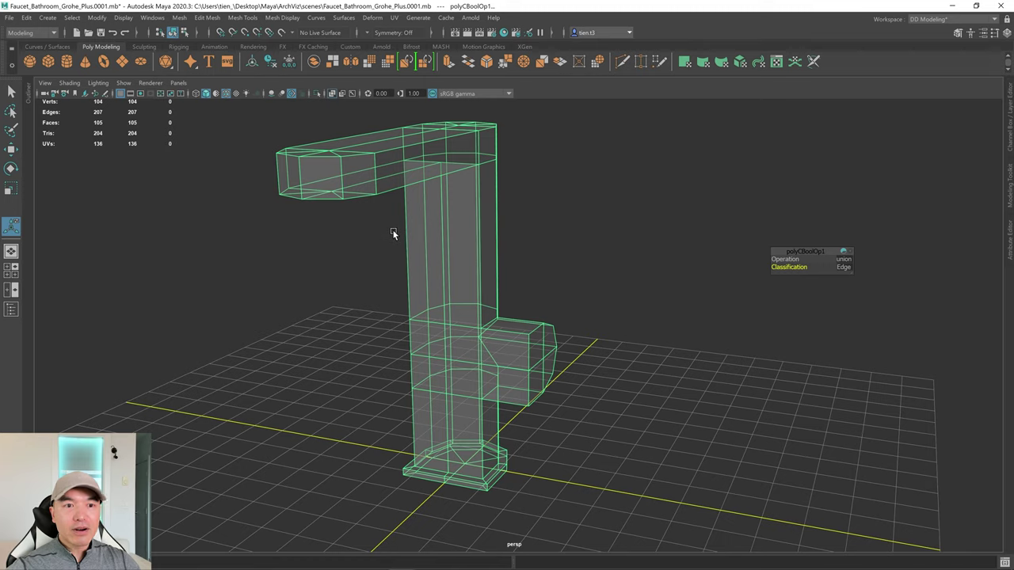
Turn off X-ray display and select the merged faucet mesh
left_click(332, 93)
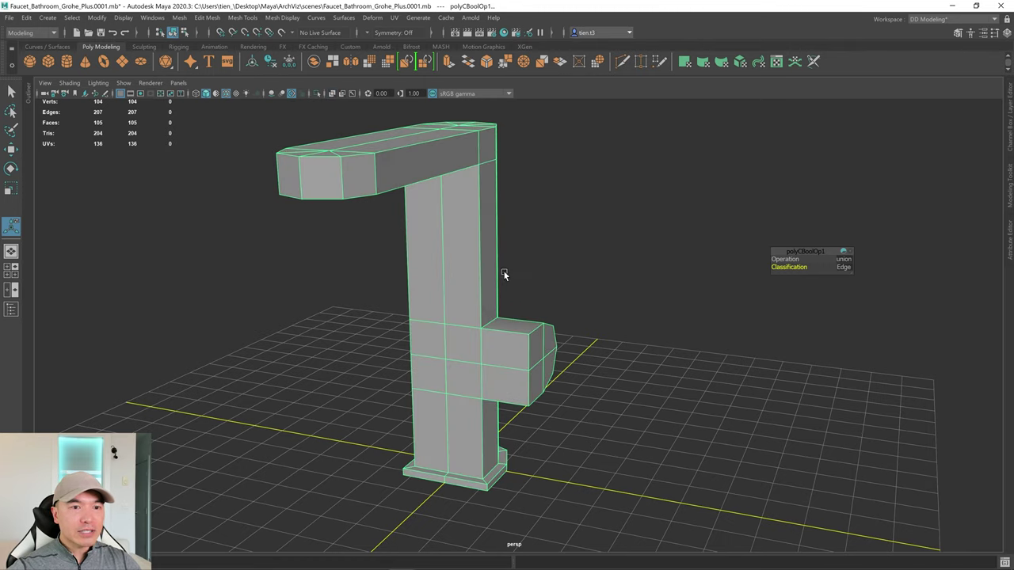
left_click_drag(465, 273, 457, 280, "alt")
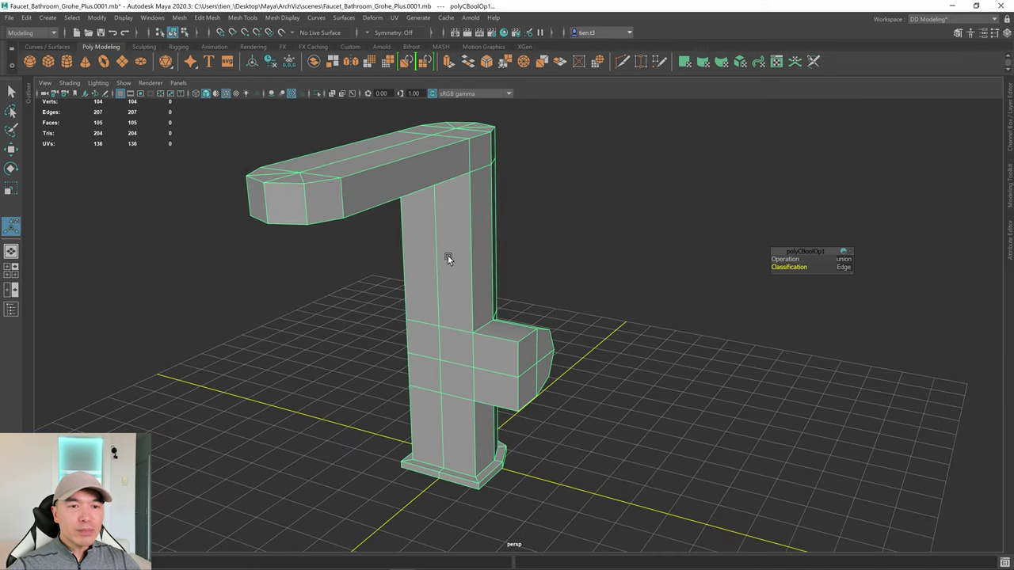
left_click(448, 255)
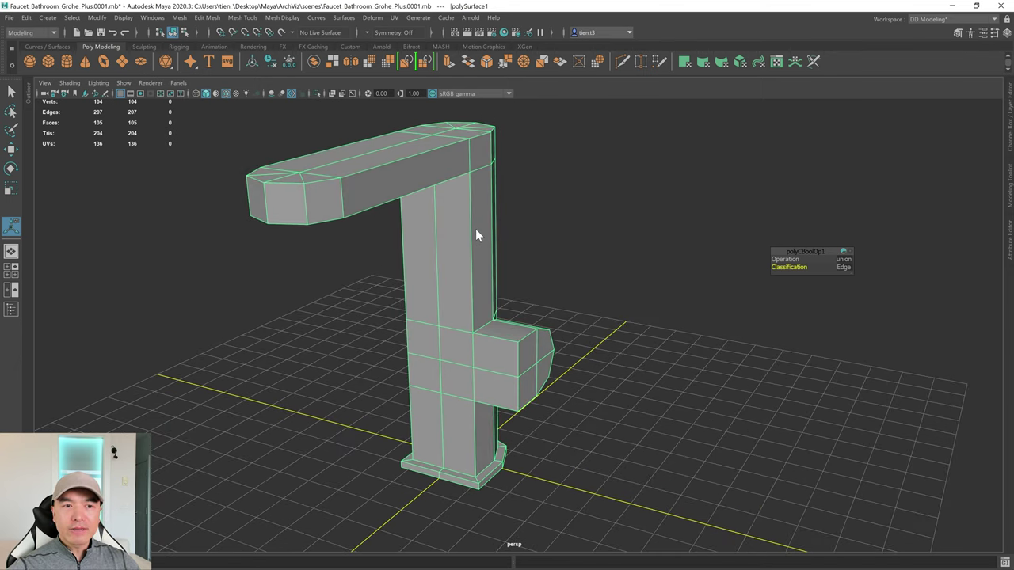
Show the merged mesh's vertex faces and examine the face layout all around the junction between connector and body
right_click(475, 228)
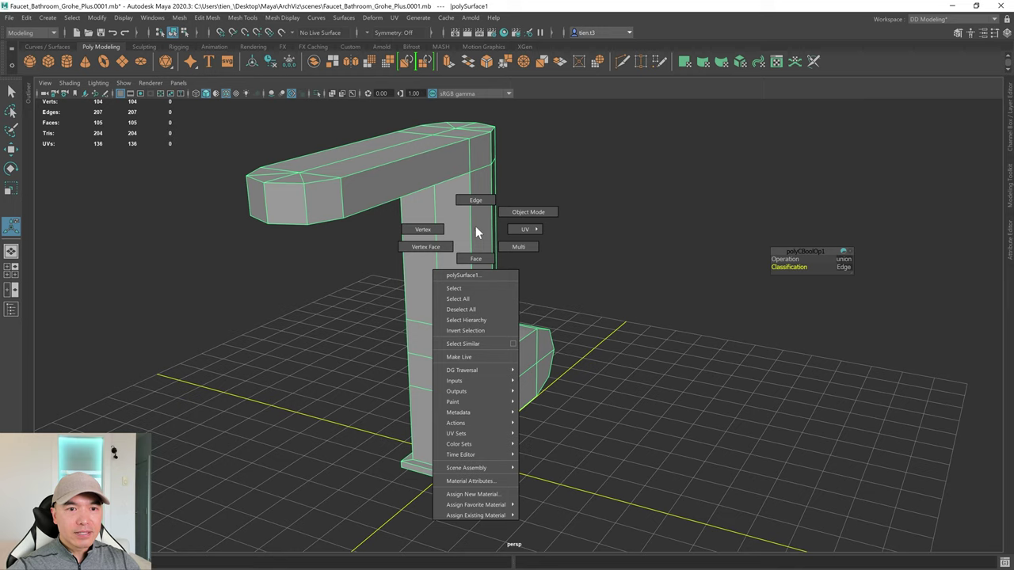
right_click(475, 226)
right_click_drag(475, 226, 415, 256)
scroll(446, 349, "up", 3)
left_click_drag(426, 351, 351, 340, "alt")
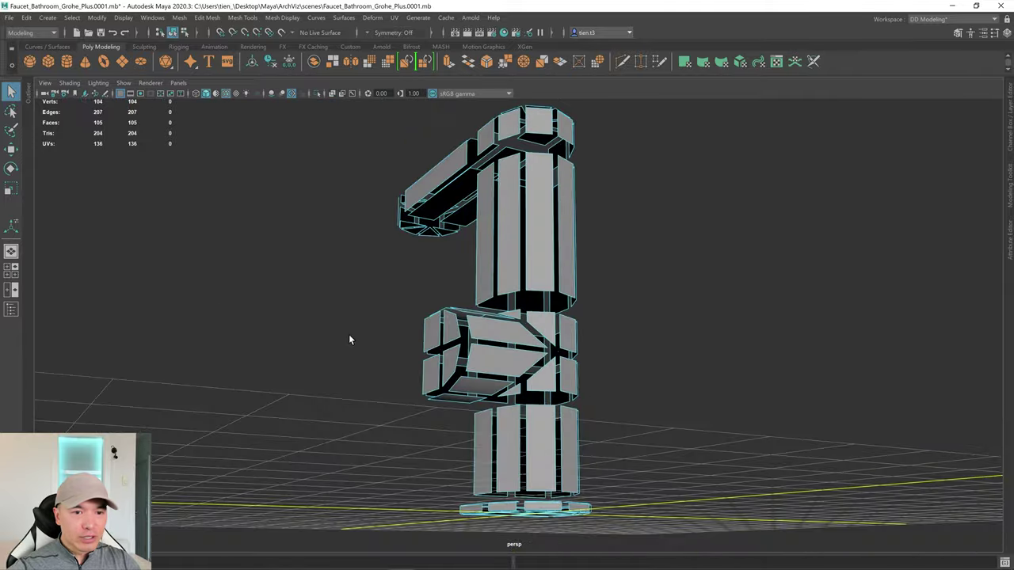
right_click_drag(351, 339, 704, 378, "alt")
left_click_drag(704, 377, 468, 307, "alt")
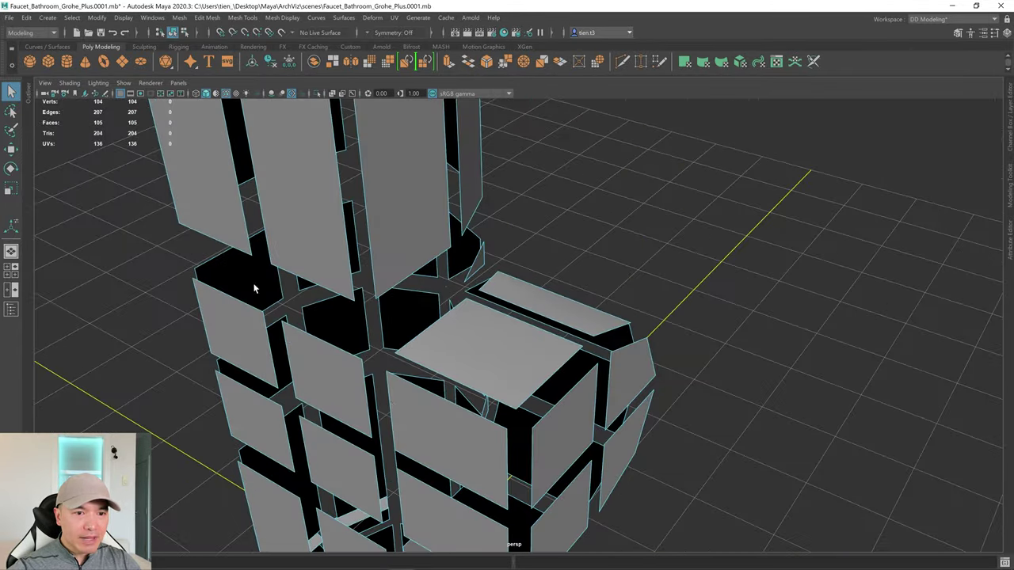
left_click_drag(253, 288, 409, 326, "alt")
right_click_drag(409, 326, 445, 341, "alt")
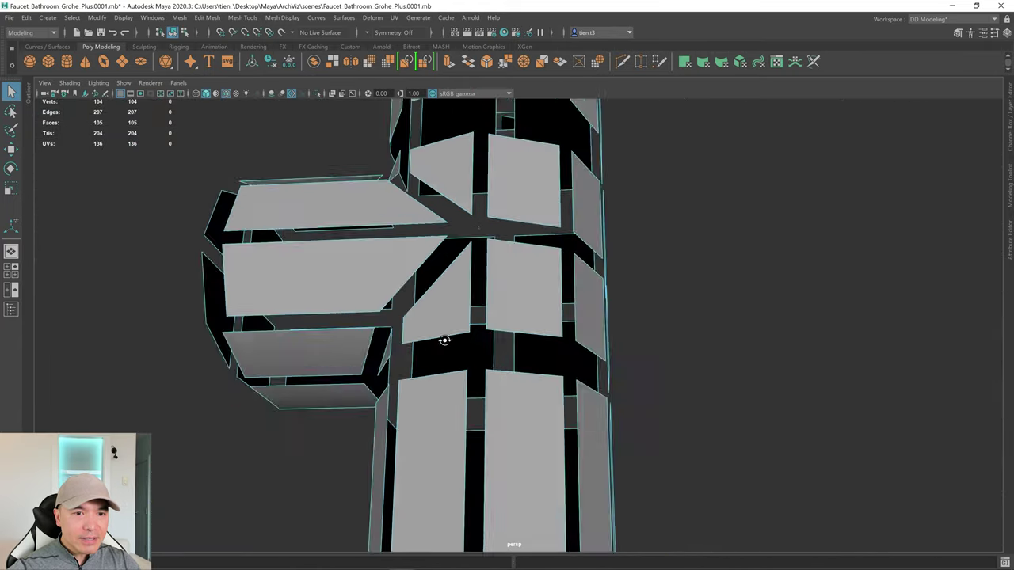
left_click_drag(444, 341, 512, 348, "alt")
right_click_drag(511, 349, 423, 344, "alt")
mouse_move(423, 344)
left_mouse_down("alt")
mouse_move(476, 352)
mouse_move(424, 326)
left_mouse_up("alt")
left_click_drag(512, 381, 473, 256, "alt")
Switch to vertex mode, preview the mesh smoothed and unsmoothed, and display it in wireframe to inspect the junction
right_click(499, 233)
right_click_drag(500, 231, 430, 228)
scroll(474, 314, "up", 3)
key("3")
key("4")
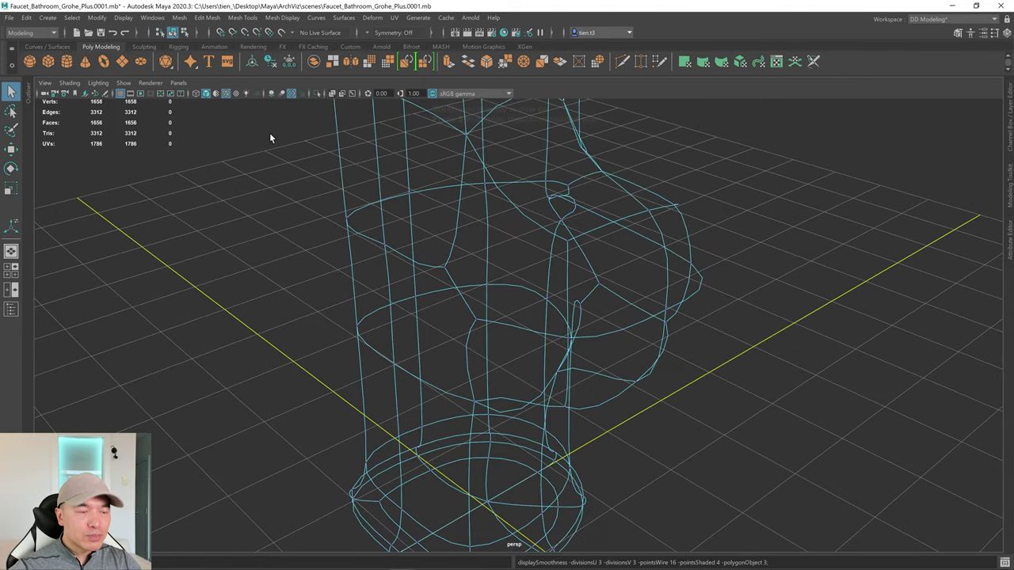
key("1")
scroll(507, 235, "up", 3)
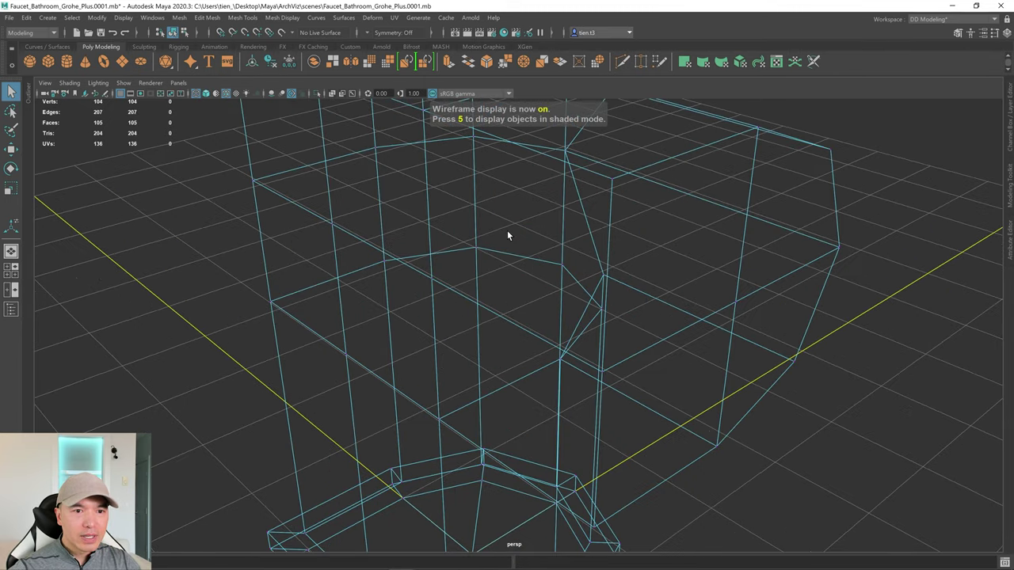
left_click_drag(428, 271, 442, 310, "alt")
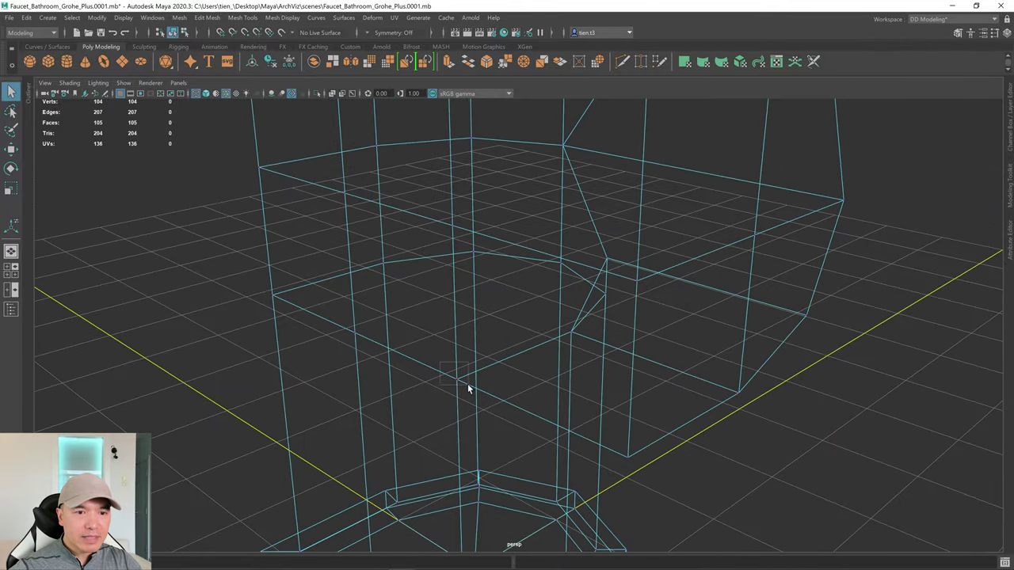
Check individual vertices along the body's loops where the connector joins, selecting a neighbouring pair below the connector
left_click_drag(468, 385, 465, 394)
left_click_drag(507, 250, 474, 285, "alt")
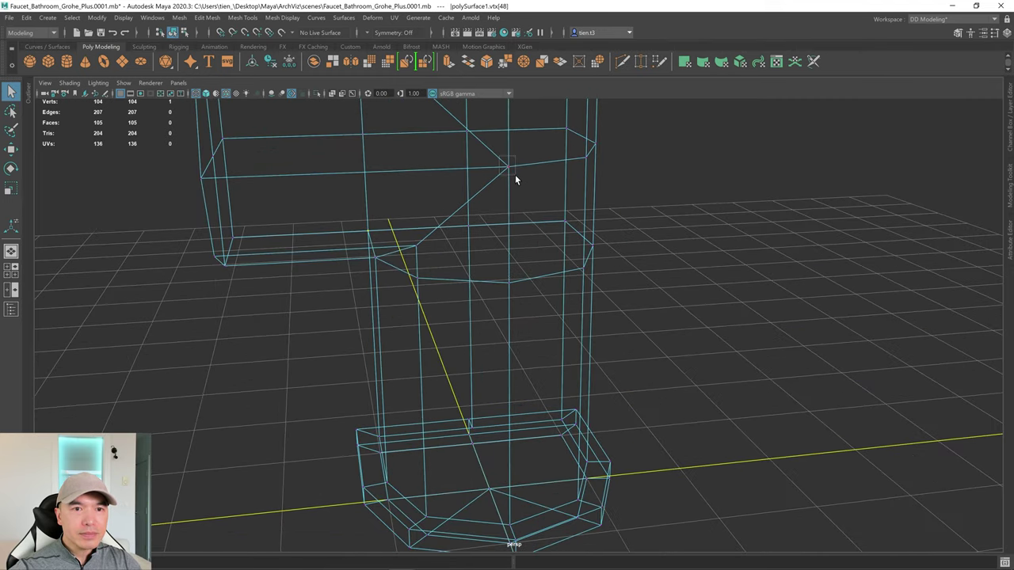
left_click_drag(545, 167, 406, 229, "alt")
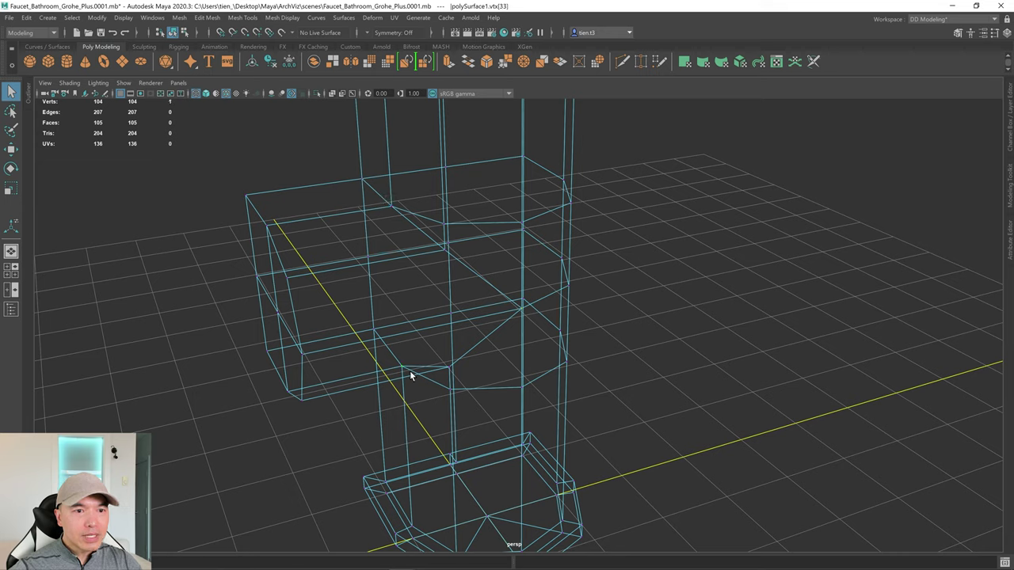
left_click(453, 383, "shift")
left_click_drag(453, 385, 421, 315, "alt")
scroll(421, 315, "down", 10)
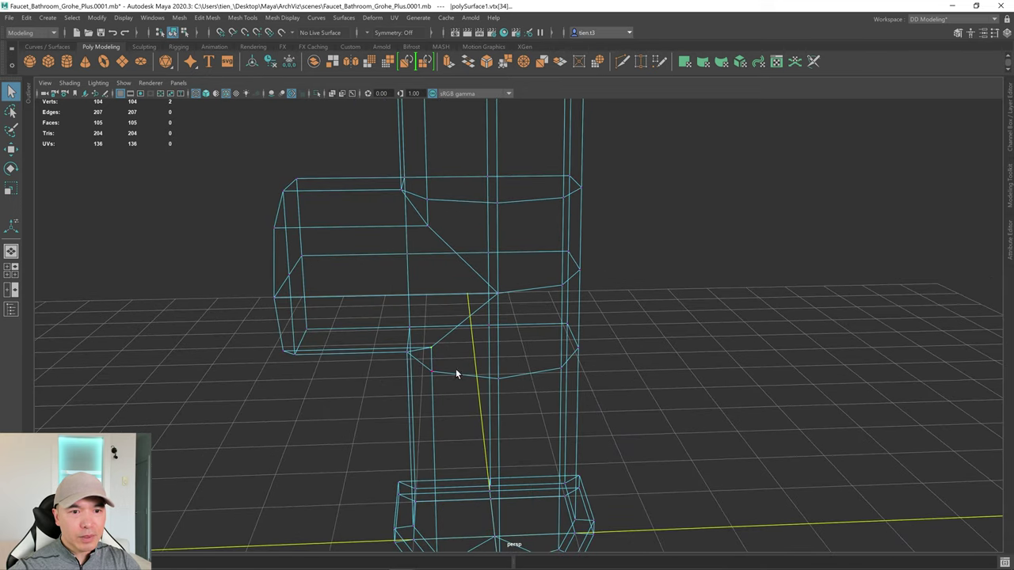
left_click_drag(487, 324, 503, 320, "alt")
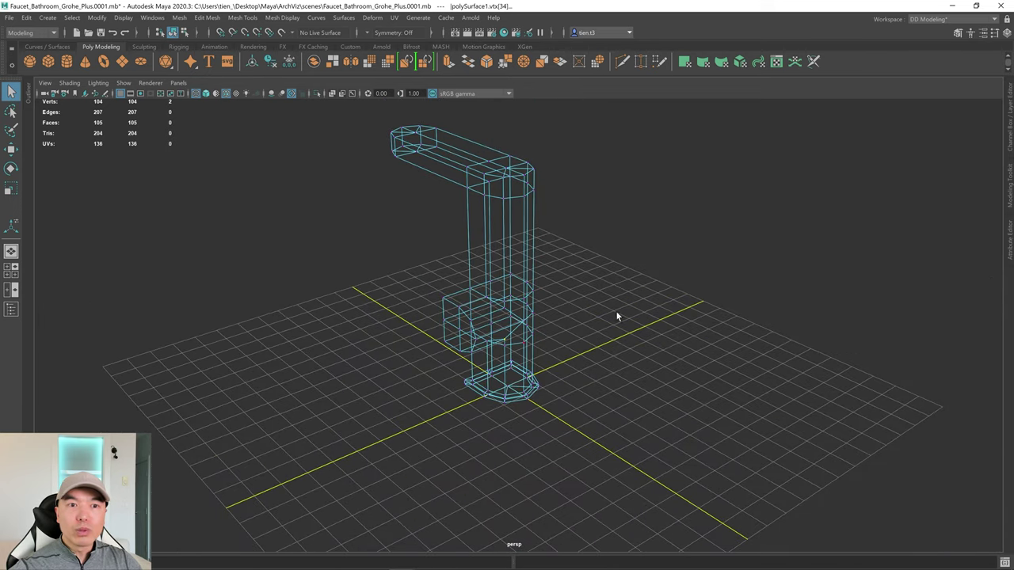
Select all vertices of the faucet mesh and merge them with a distance threshold of 0.01
scroll(525, 324, "down", 2)
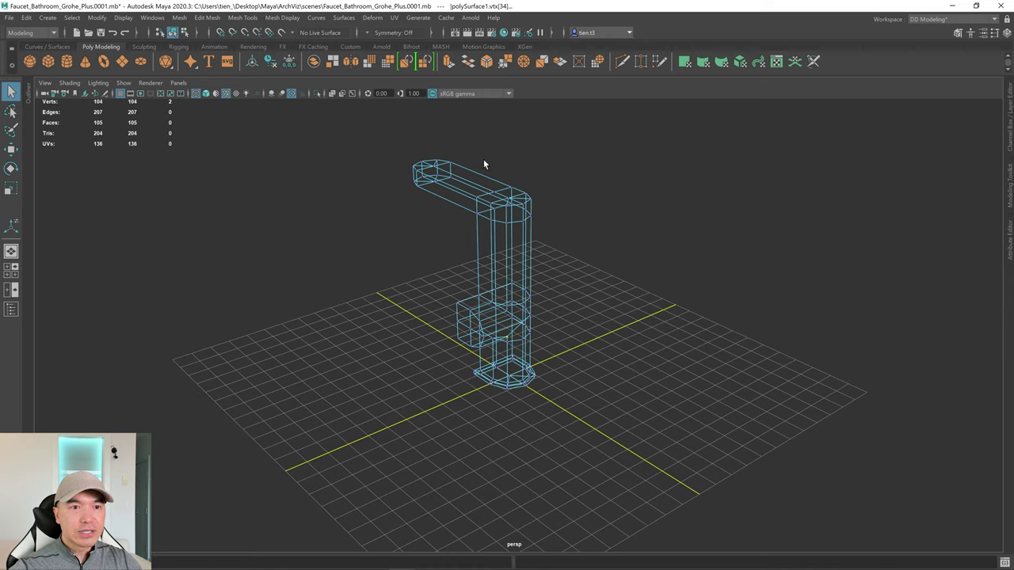
left_click_drag(384, 145, 641, 432)
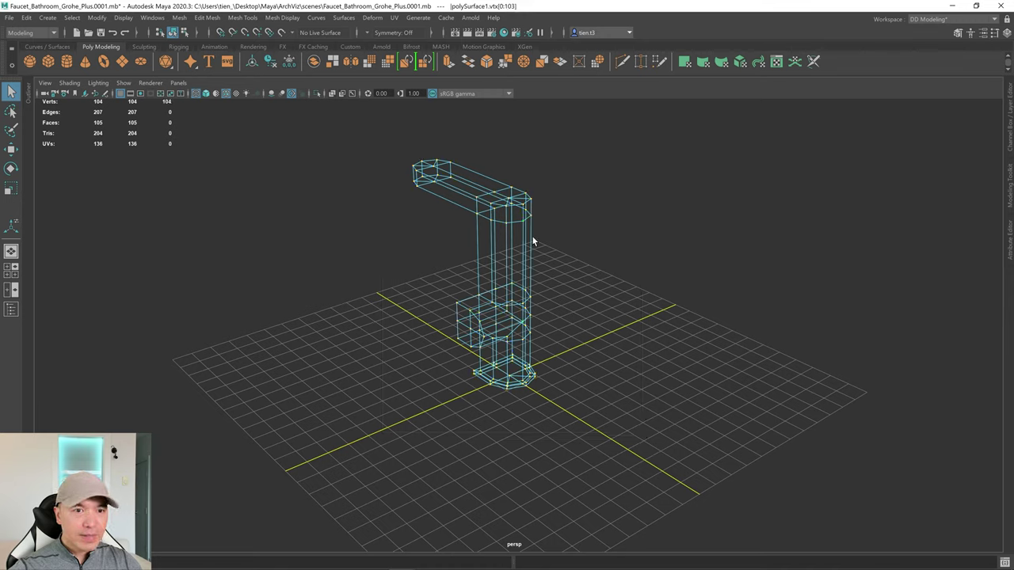
right_click_drag(569, 211, 621, 162, "shift")
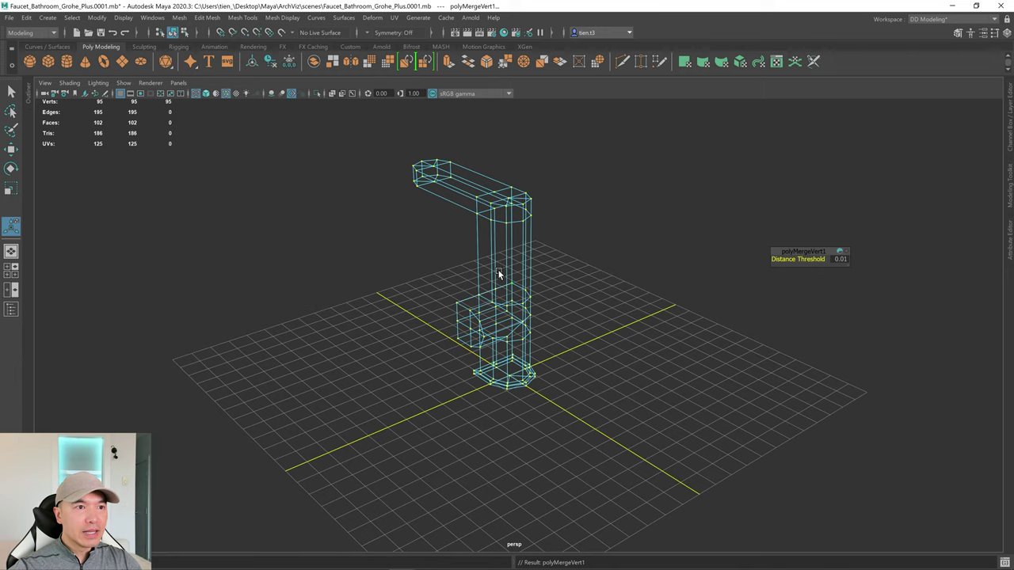
Inspect the merged vertices in wireframe around the junction between the connector and the body
scroll(518, 261, "up", 6)
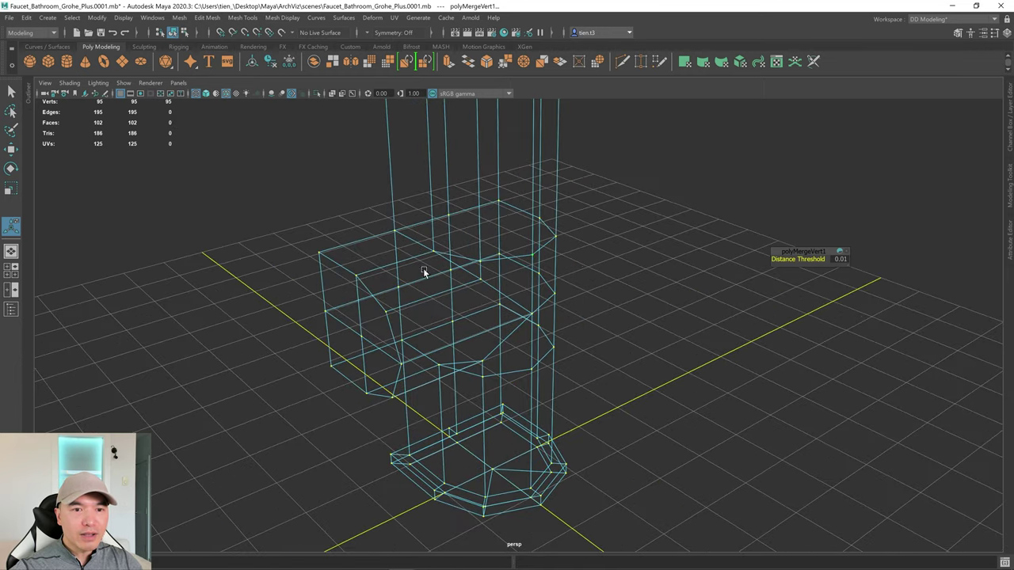
left_click_drag(424, 272, 478, 243, "alt")
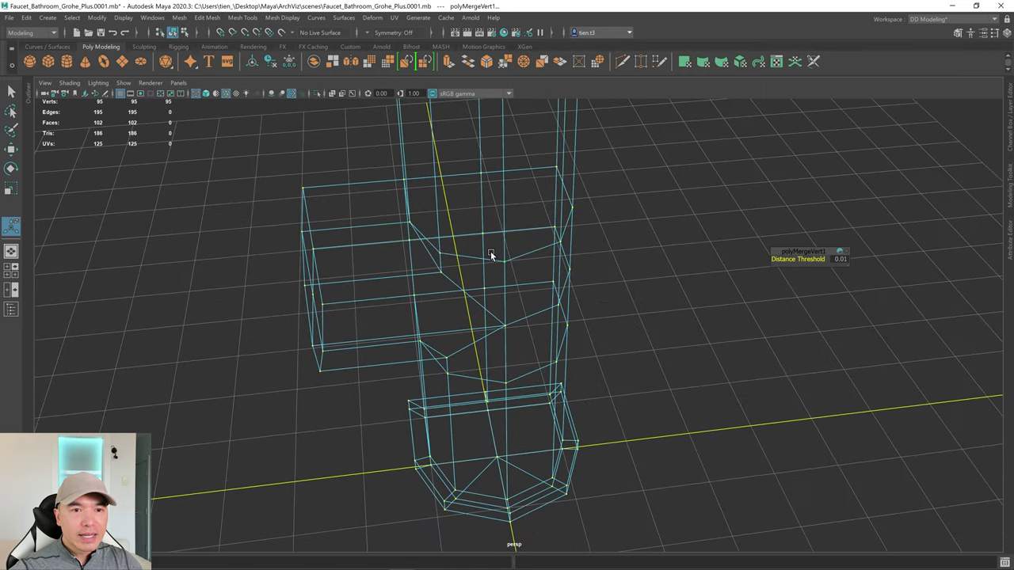
left_click(515, 272)
left_click_drag(319, 227, 462, 282, "alt")
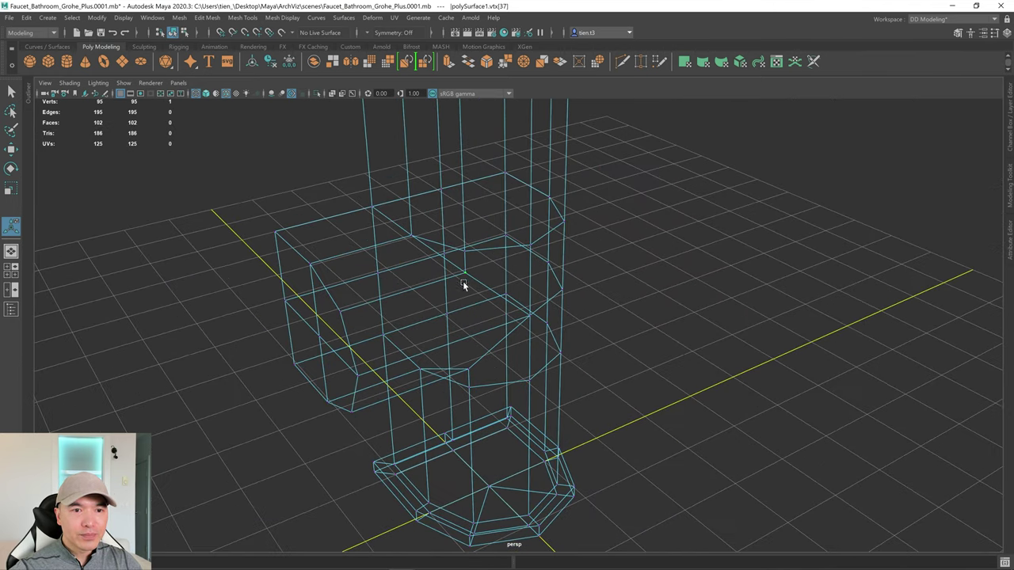
scroll(536, 272, "down", 3)
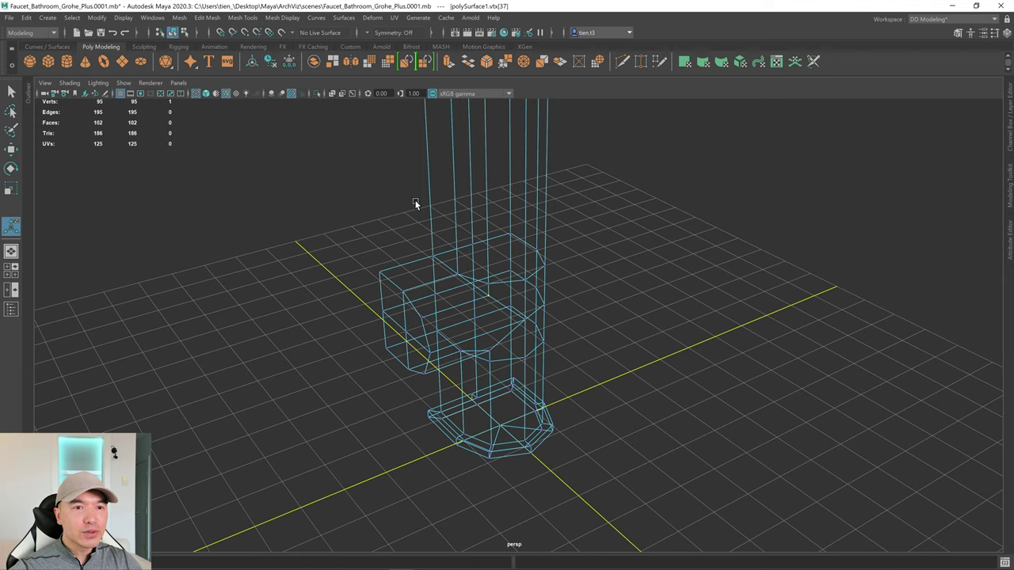
Return the mesh to shaded display and object mode, and check it against the reference drawings in the four-view layout
key("5")
mouse_move(446, 290)
left_mouse_down("alt")
mouse_move(476, 308)
mouse_move(434, 367)
mouse_move(550, 369)
mouse_move(491, 283)
mouse_move(528, 296)
left_mouse_up("alt")
right_click_drag(434, 276, 485, 260)
left_click_drag(494, 276, 555, 341, "alt")
key("space")
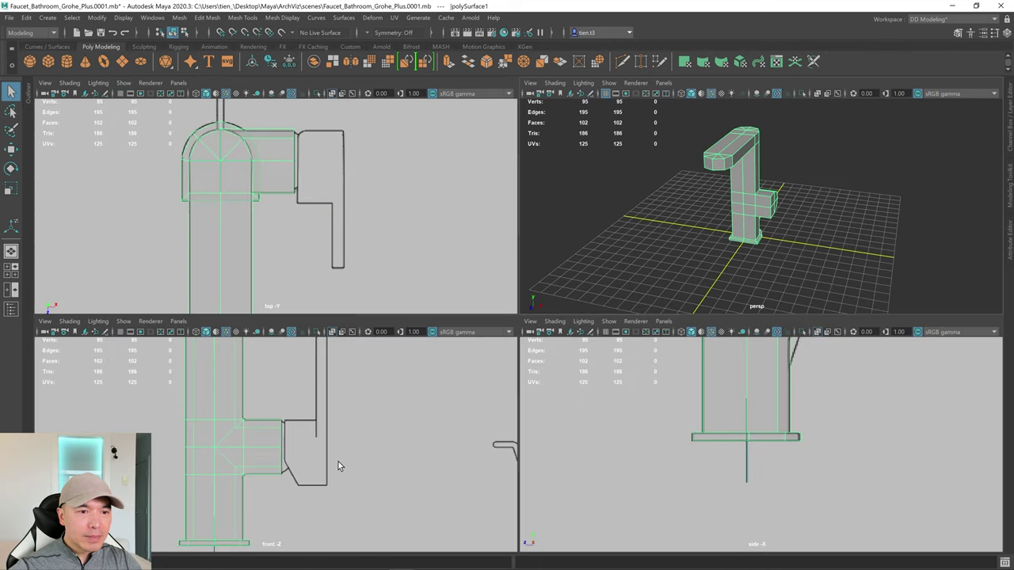
key("space")
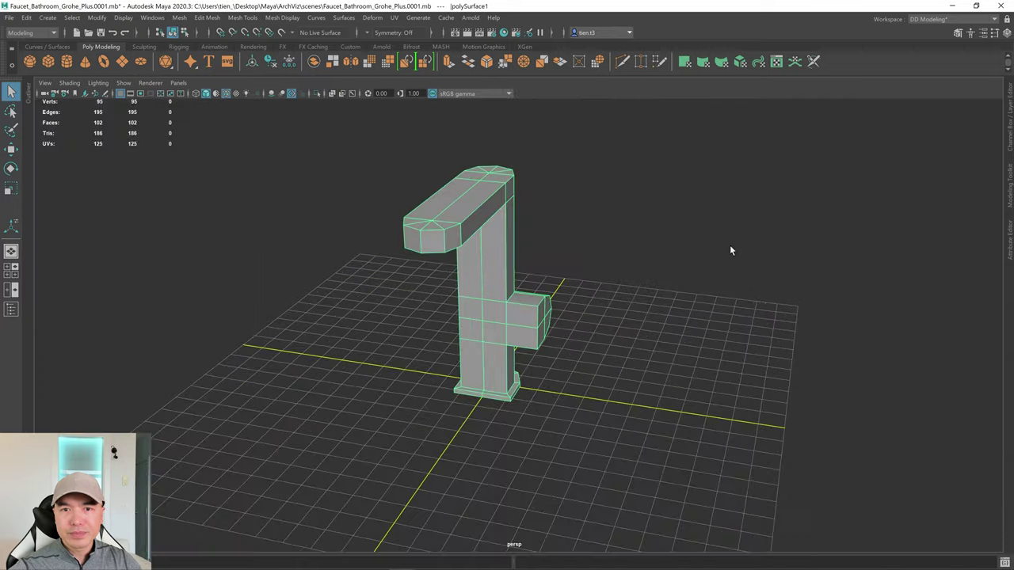
Select the four faces on the connector's outer end and extract them as a separate piece with zero offset
left_click_drag(645, 271, 610, 281, "alt")
right_click_drag(611, 281, 665, 282, "alt")
middle_click_drag(507, 301, 514, 222, "alt")
right_click_drag(531, 225, 637, 232, "alt")
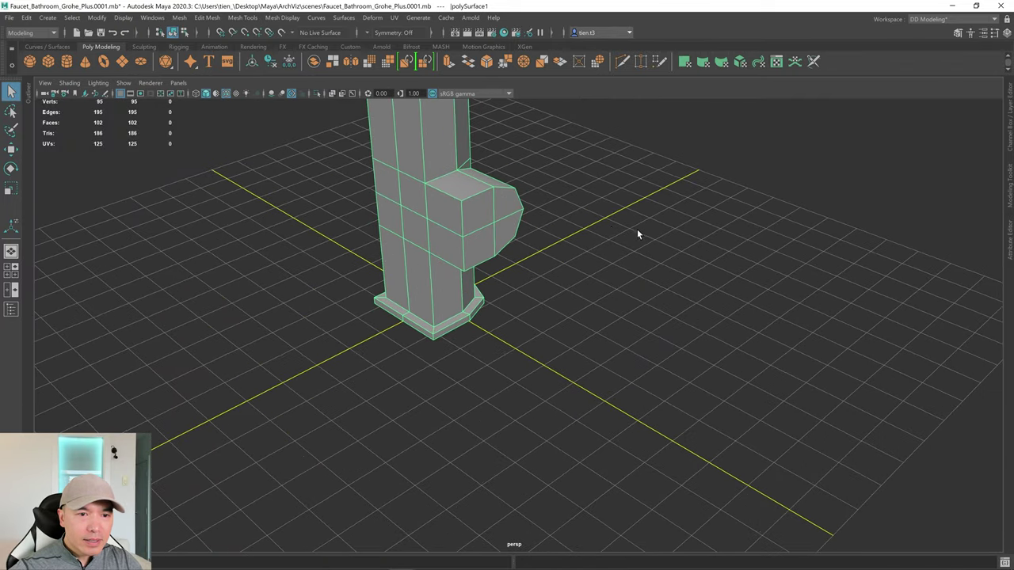
right_click_drag(549, 176, 549, 182)
left_click(551, 205)
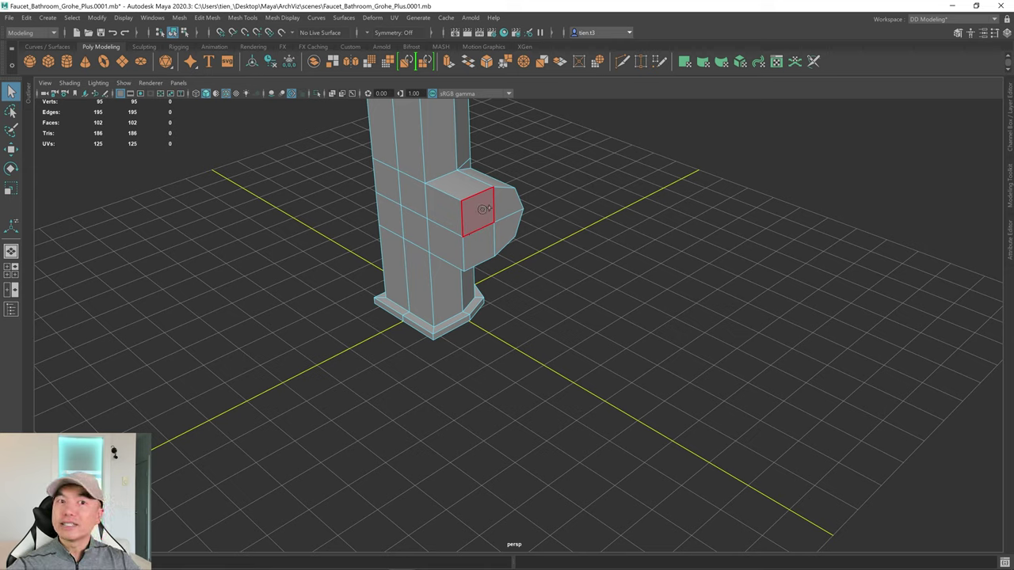
left_click_drag(482, 208, 487, 237)
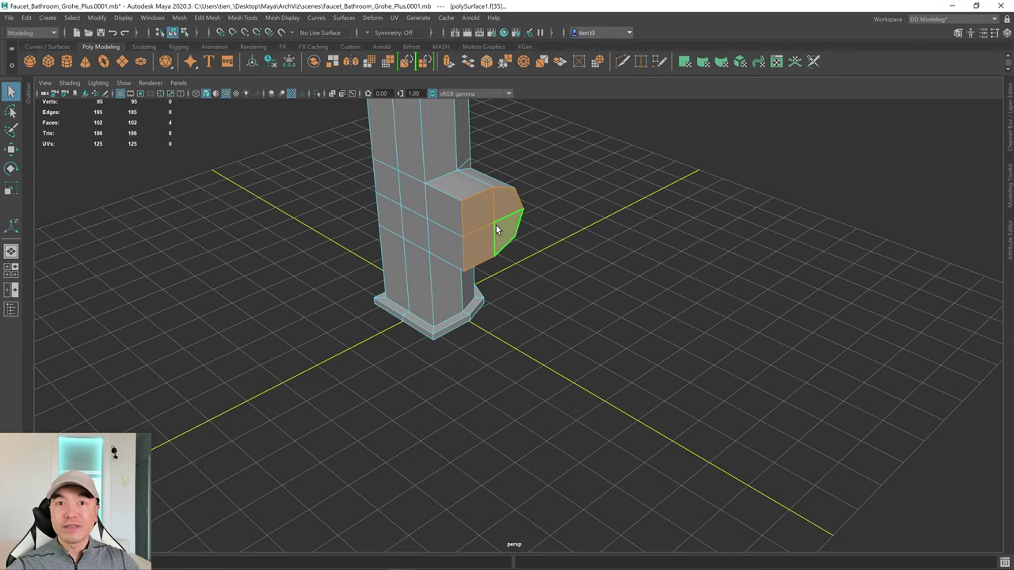
right_click_drag(594, 171, 582, 361, "shift")
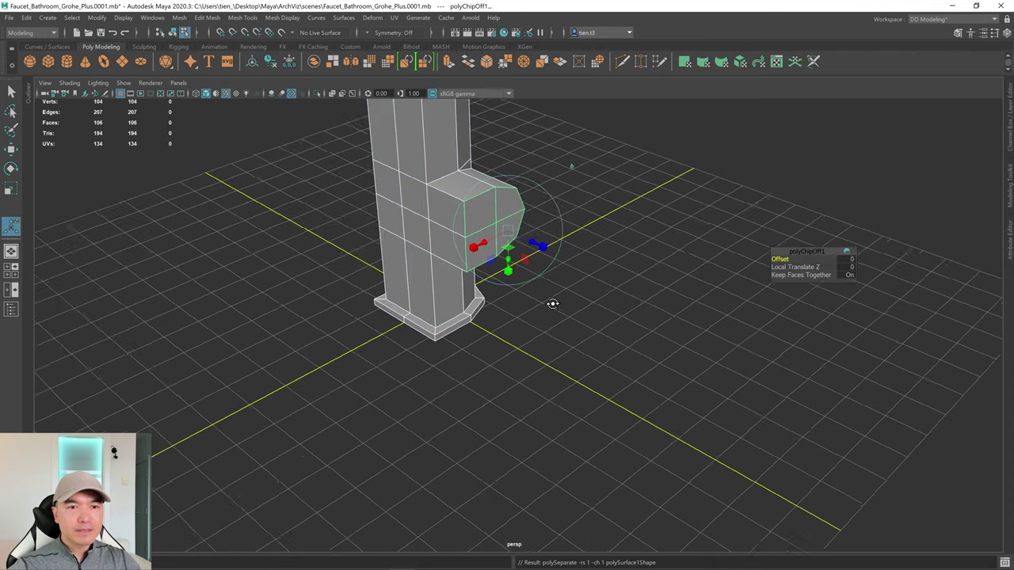
Leave the extraction manipulator, return to object mode and select only the extracted connector end piece
left_click_drag(553, 304, 530, 261, "alt")
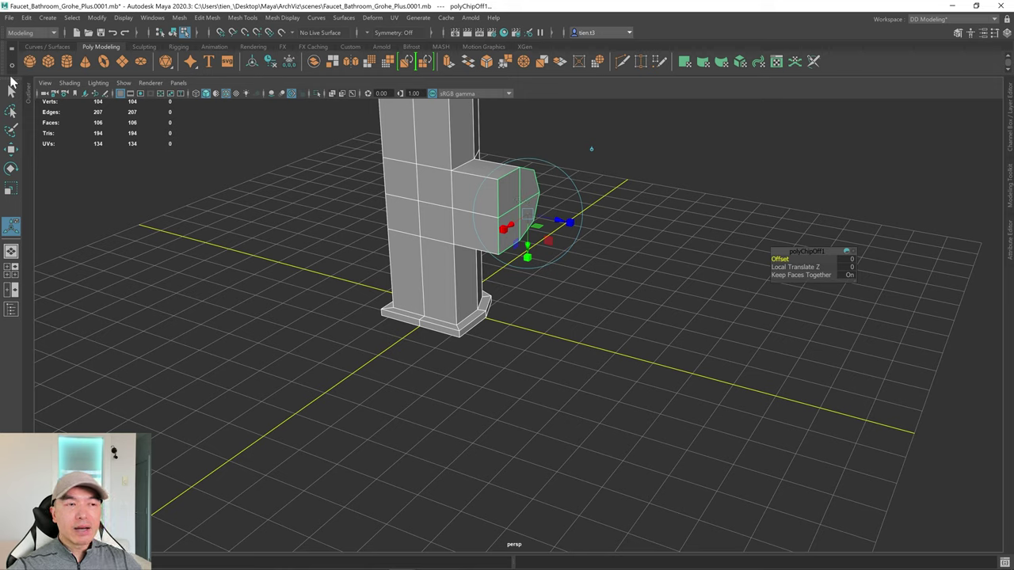
right_click(471, 169)
right_click_drag(472, 169, 523, 147)
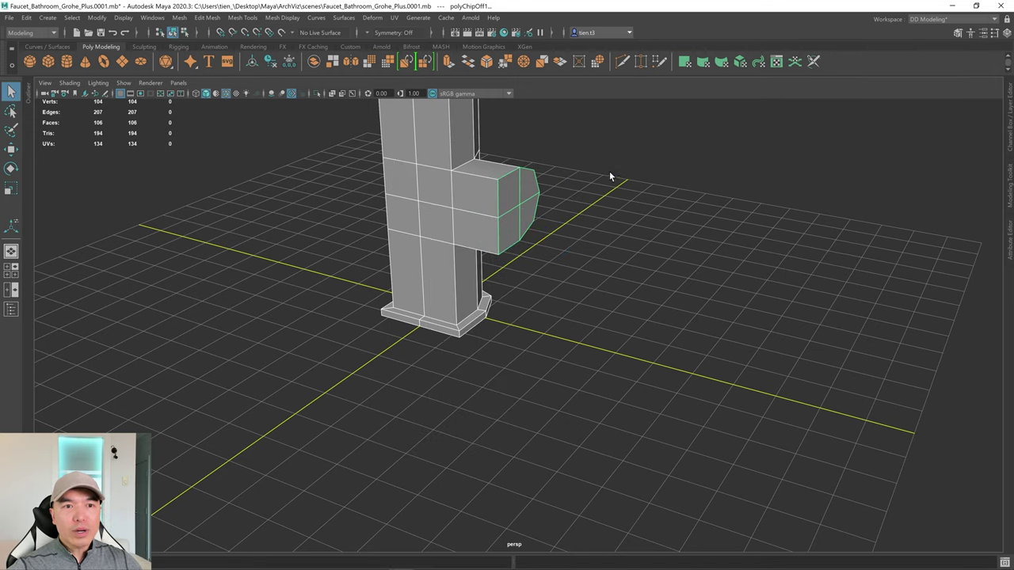
left_click(567, 218)
left_click(522, 203)
left_click(519, 206)
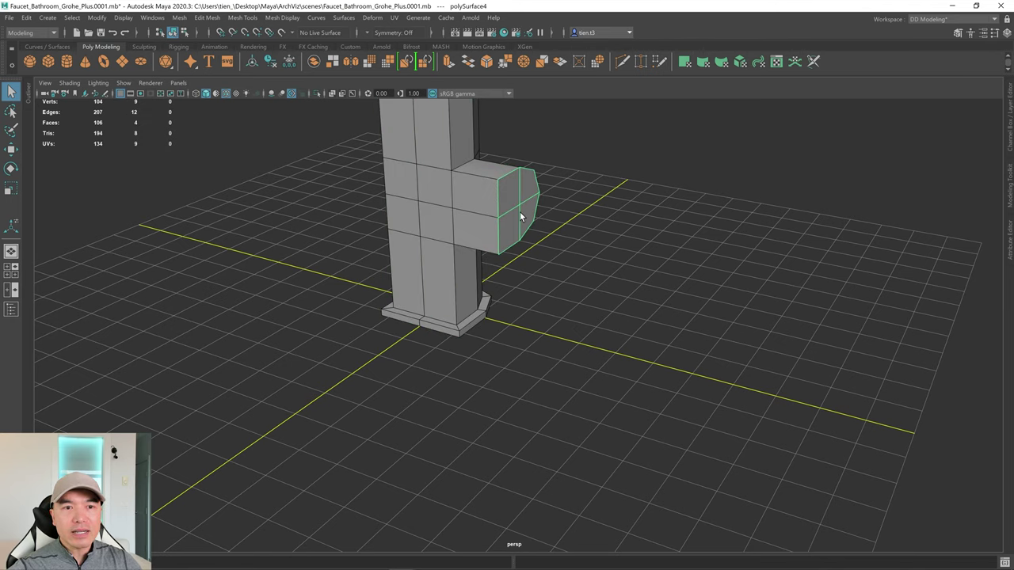
Center the extracted piece's pivot and move it outward in the front view to the near edge of the handle base drawing
key("space")
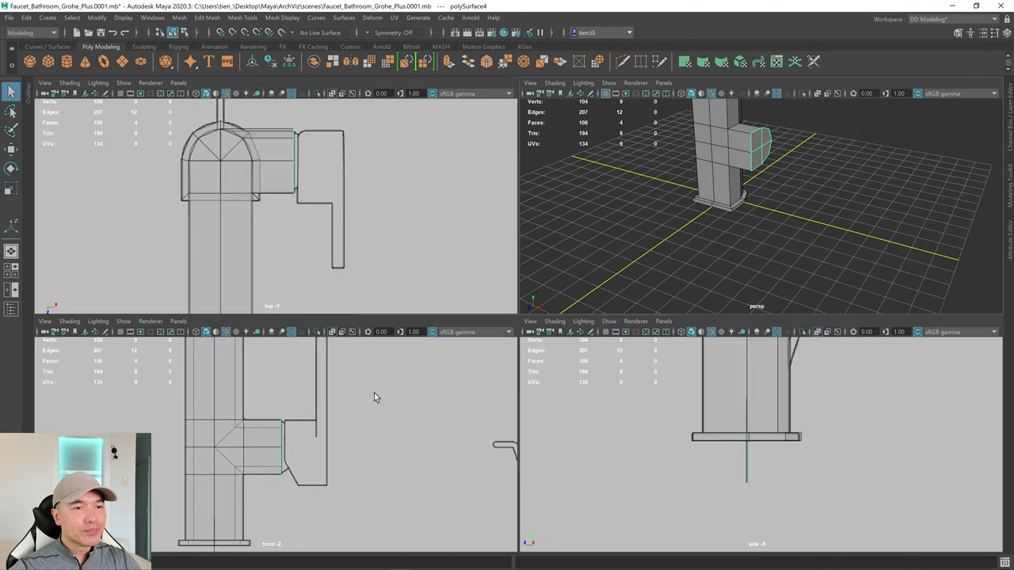
key("space")
scroll(506, 415, "up", 1)
middle_click_drag(563, 386, 491, 393, "alt")
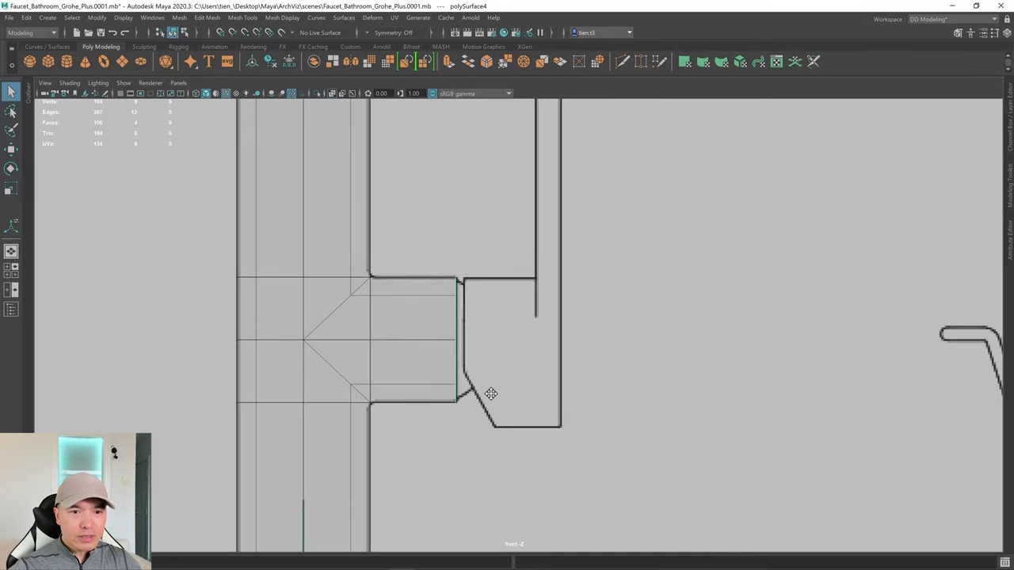
key("w")
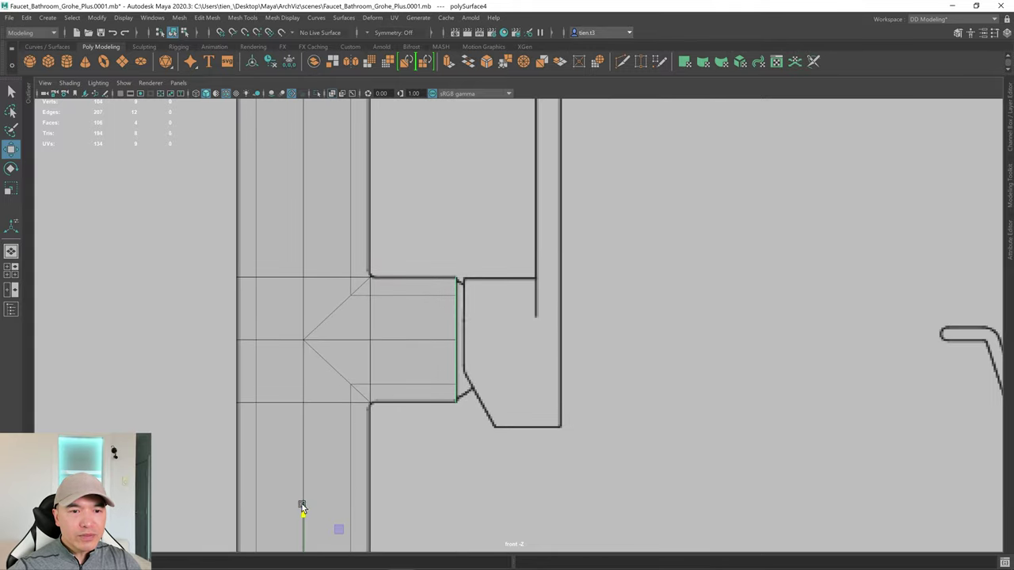
scroll(505, 475, "down", 3)
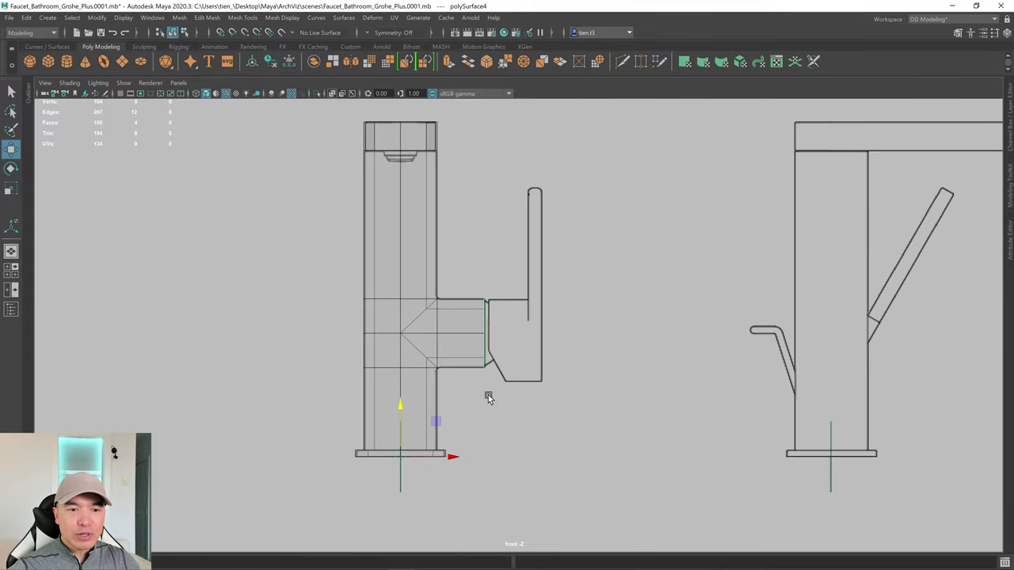
left_click(252, 61)
right_click_drag(545, 343, 999, 342, "alt")
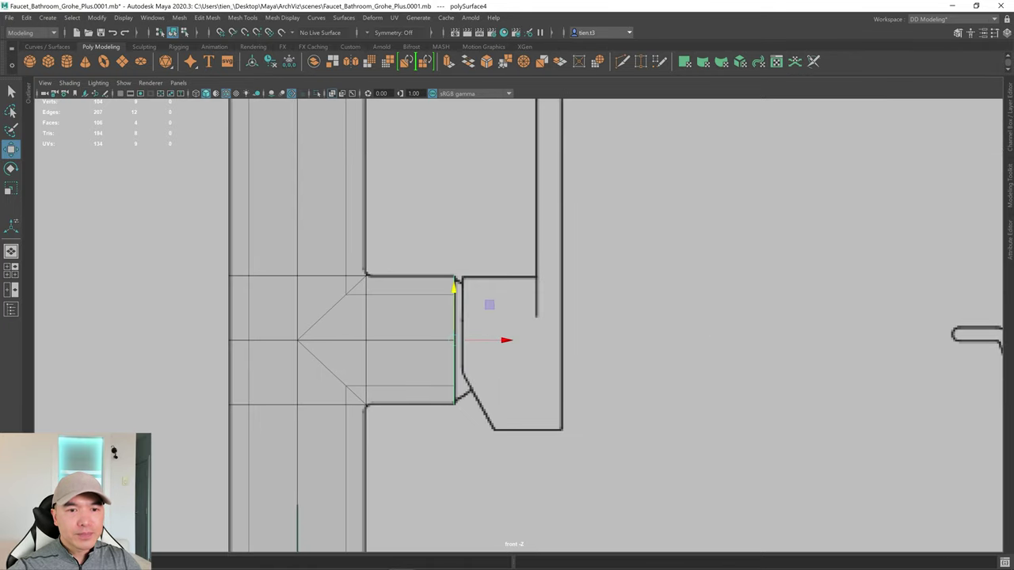
scroll(623, 340, "up", 1)
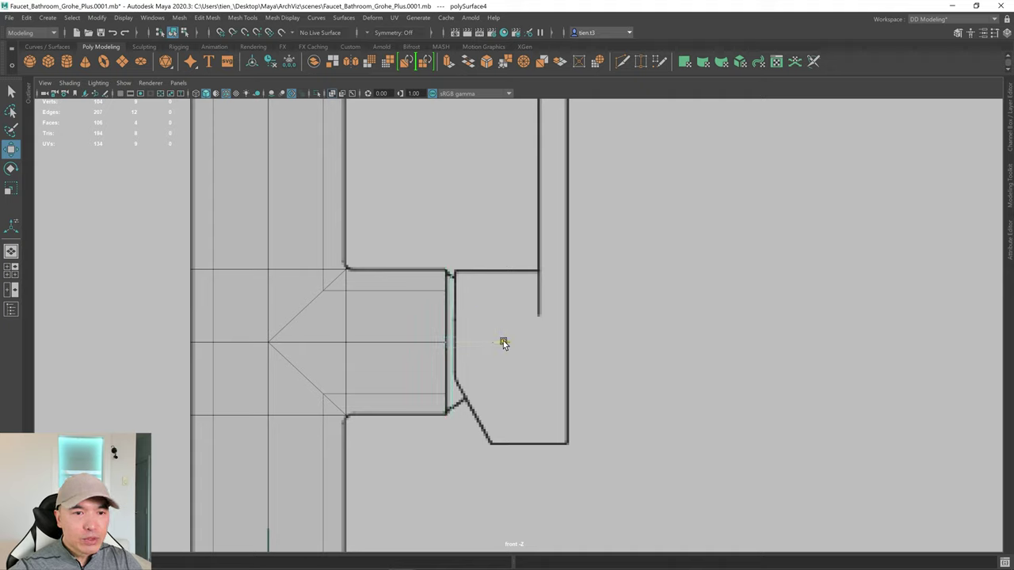
left_click_drag(502, 340, 506, 340)
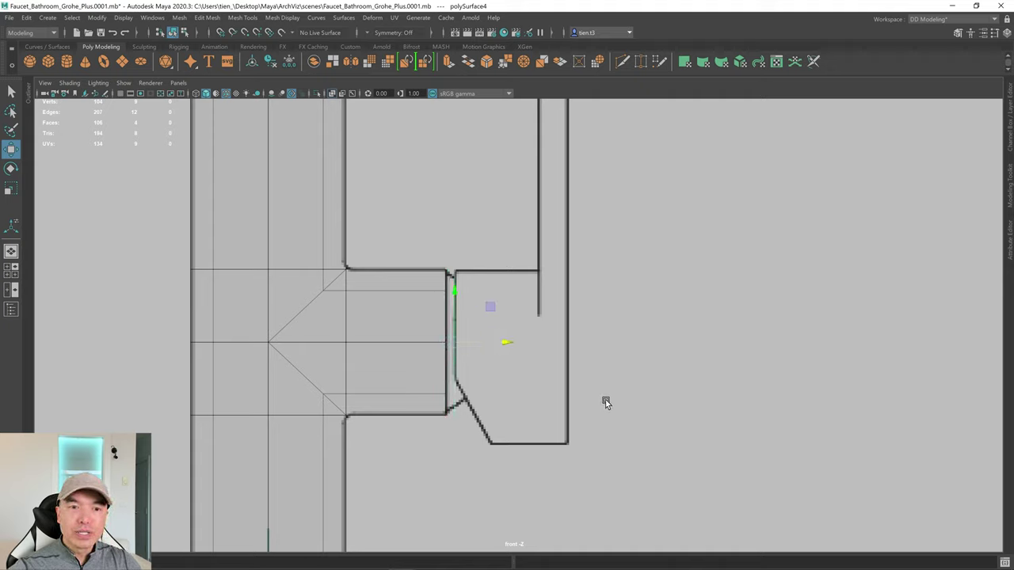
Extrude the extracted piece outward by 1.07 to the inner edge of the lever in the front drawing
right_click(633, 259, "shift")
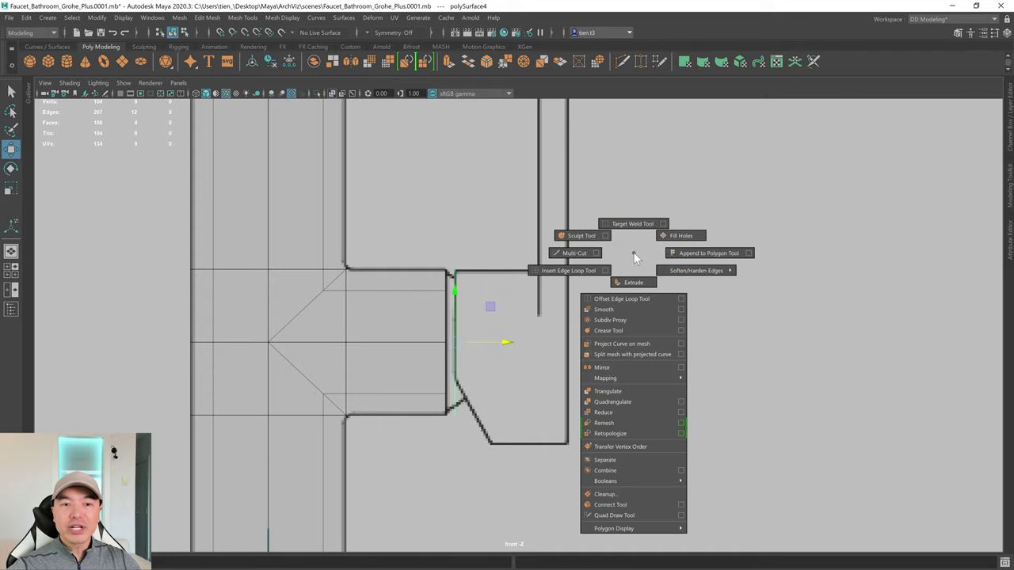
left_click(636, 283)
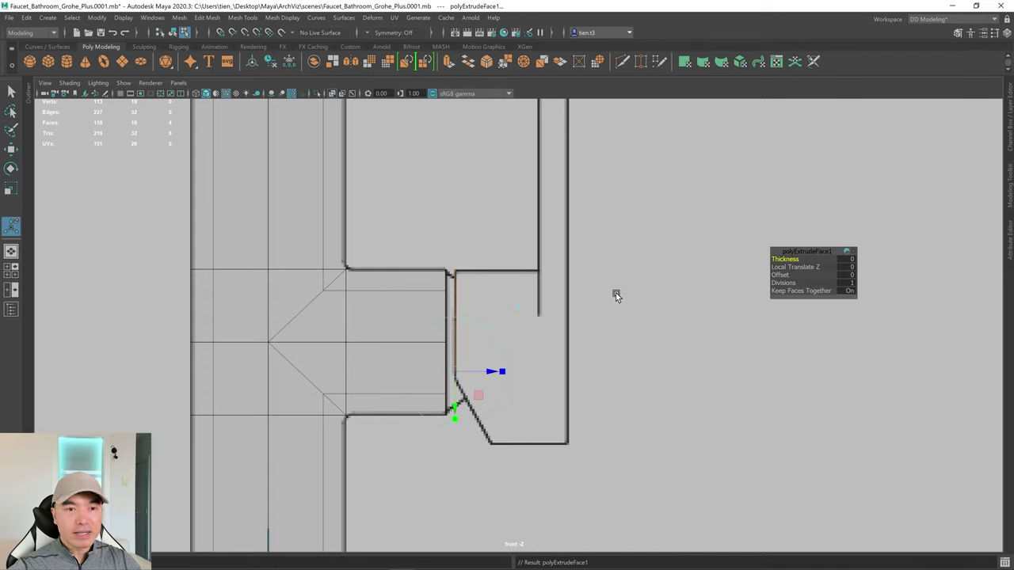
left_click_drag(489, 369, 569, 364)
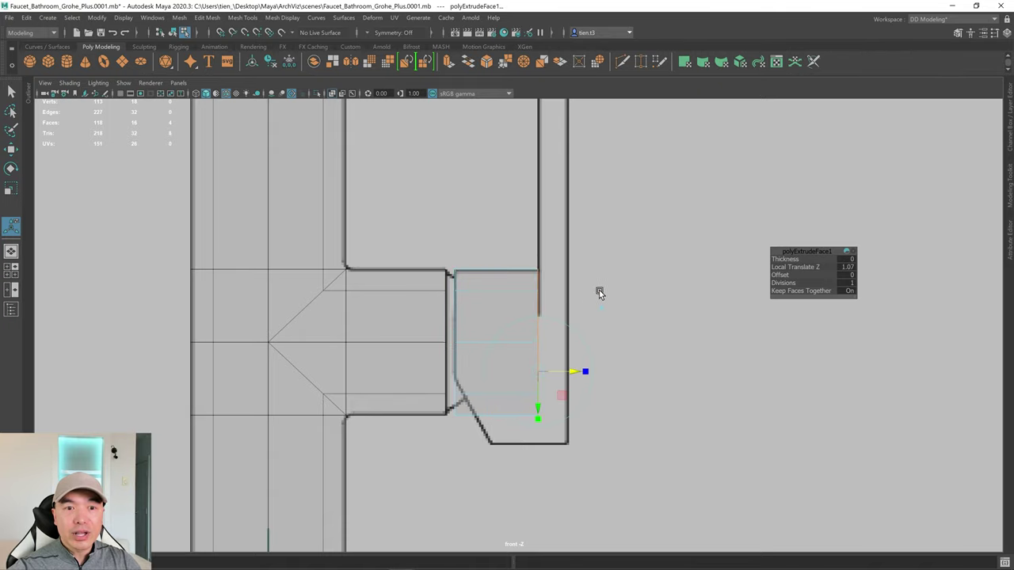
Extrude the handle block's outer faces a second time by 0.38 to the lever's outer edge
middle_click_drag(598, 290, 586, 482, "alt")
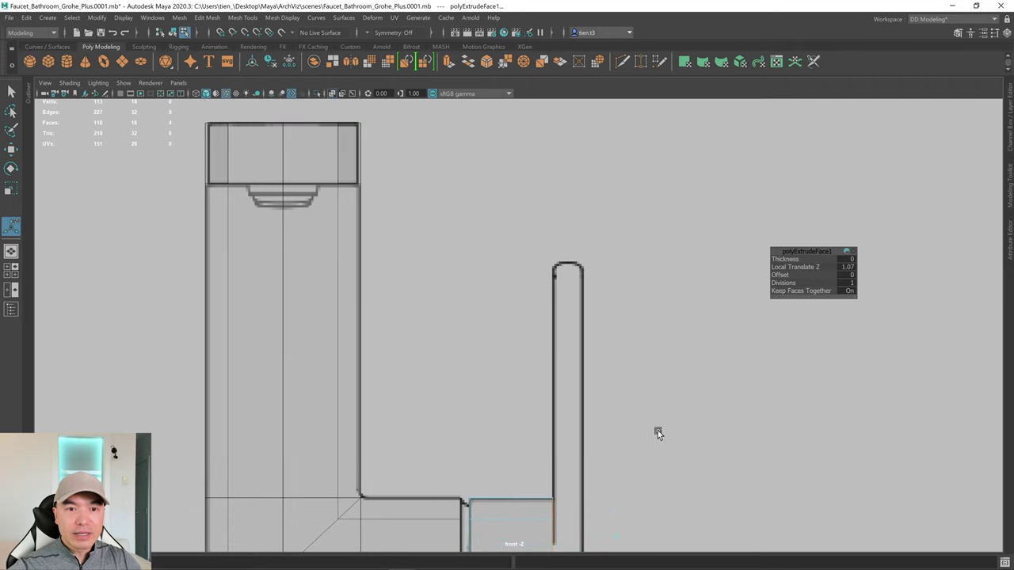
middle_click_drag(658, 430, 601, 267, "alt")
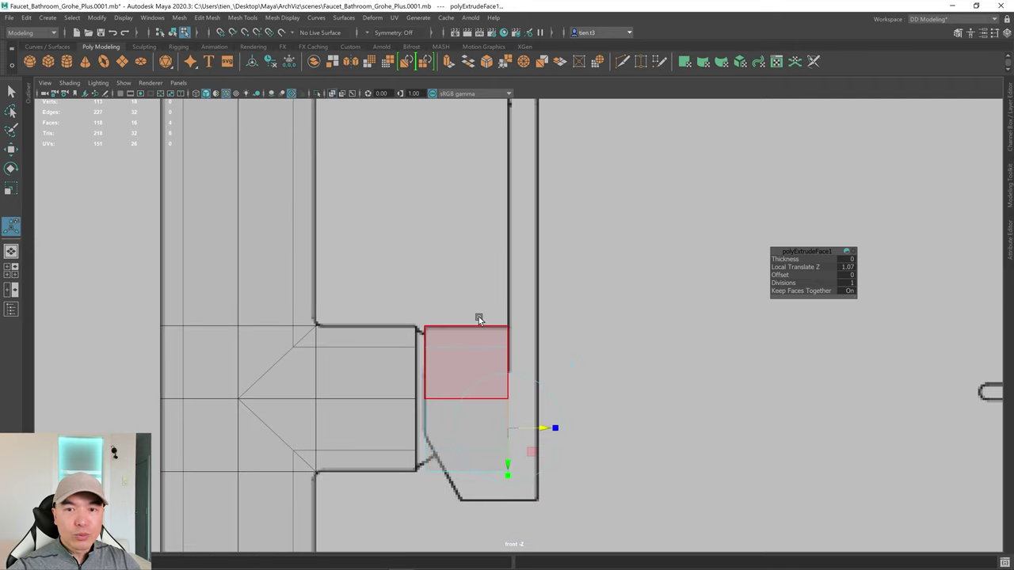
key("ctrl+e")
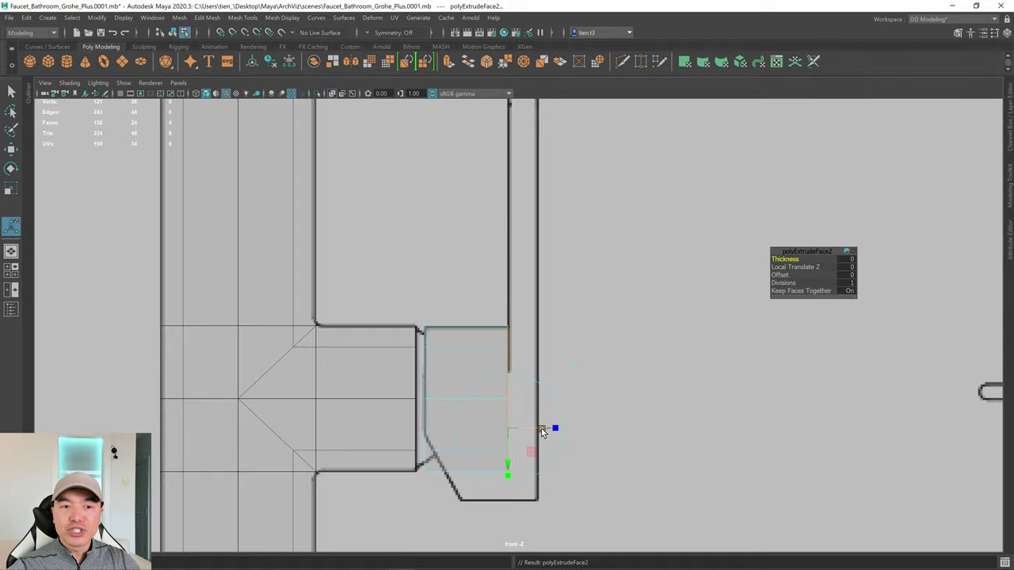
left_click_drag(557, 427, 571, 422)
middle_click_drag(601, 463, 577, 374, "alt")
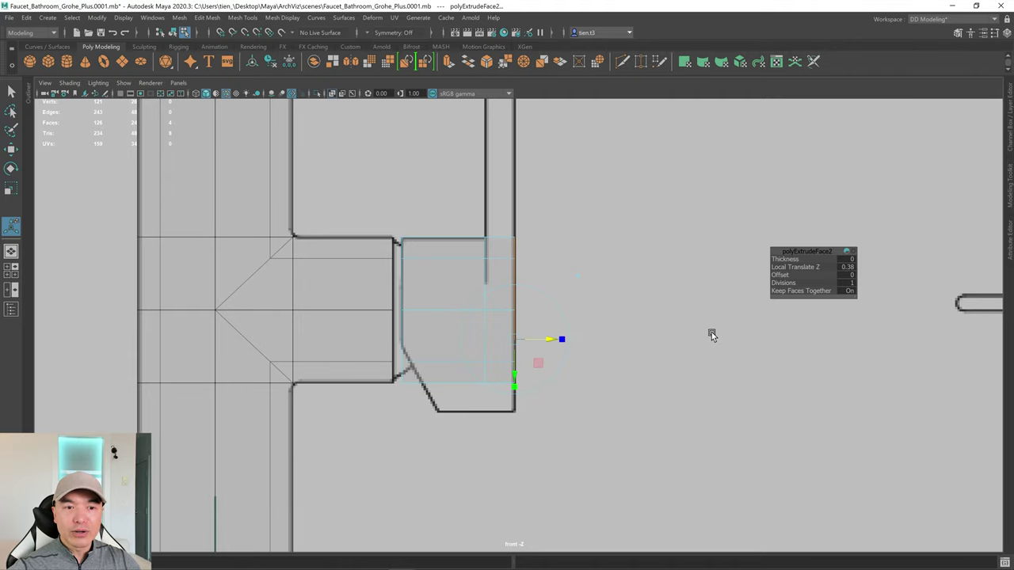
Compare the handle block with the lever in the front and side drawings, and switch to the faucet's reference photo
right_click_drag(712, 332, 538, 383, "alt")
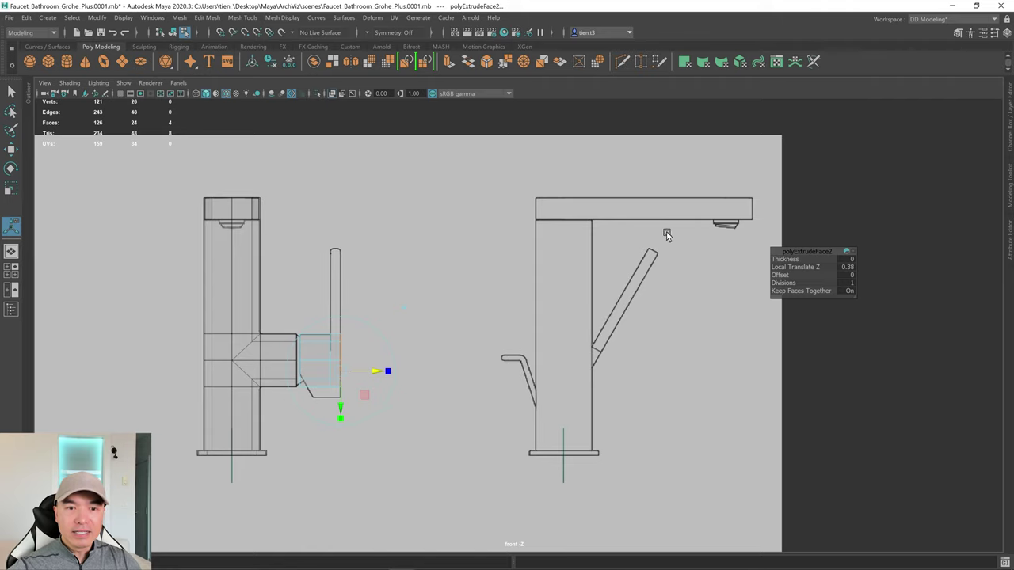
scroll(396, 395, "up", 5)
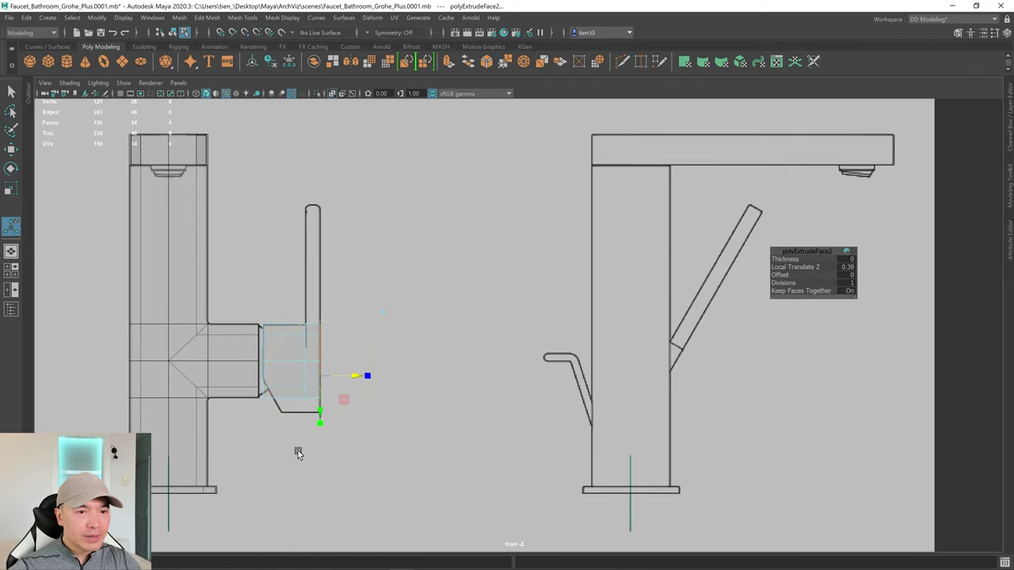
right_click_drag(282, 419, 801, 385, "alt")
middle_click_drag(481, 436, 637, 396, "alt")
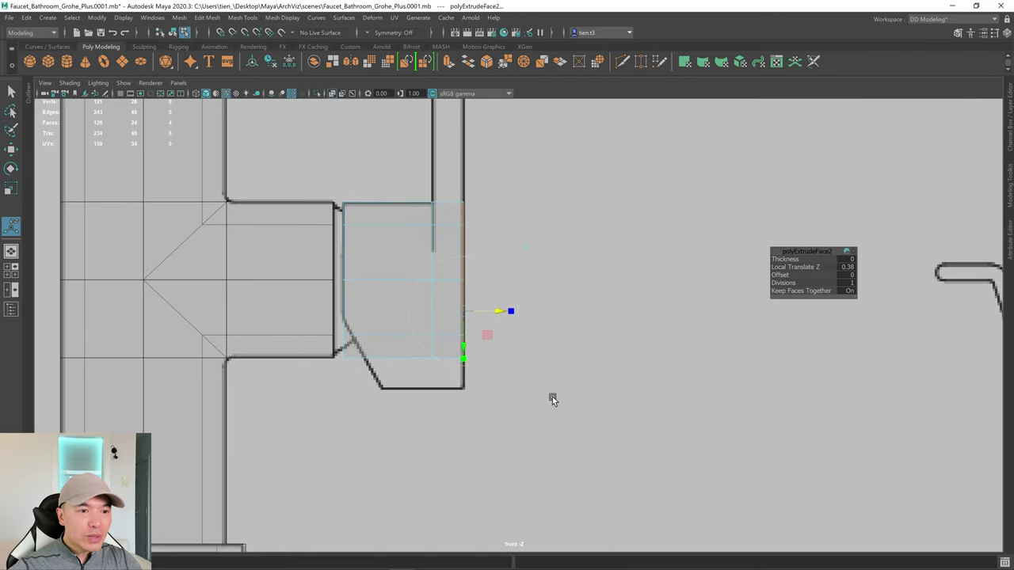
scroll(652, 340, "down", 3)
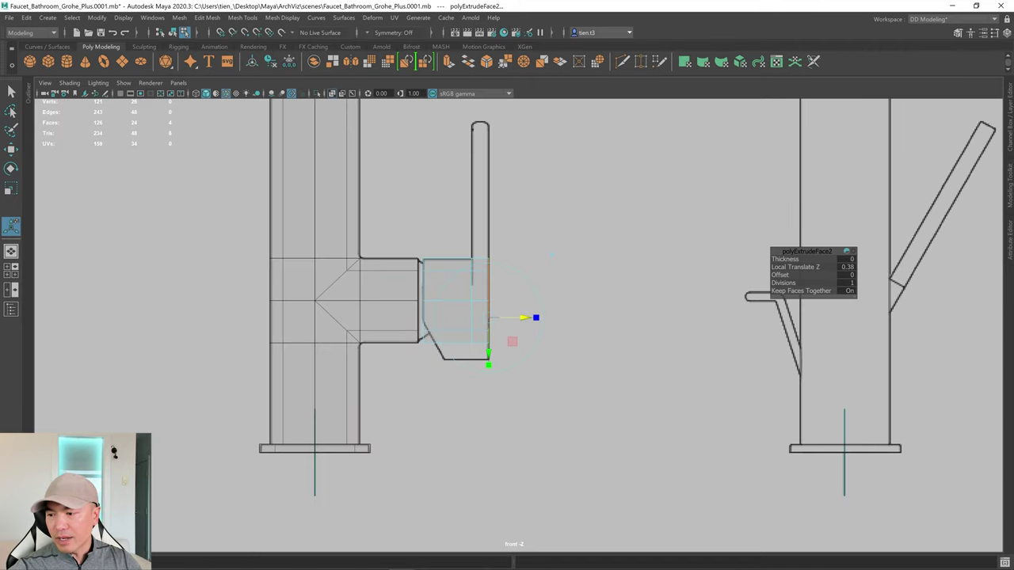
key("alt+Tab")
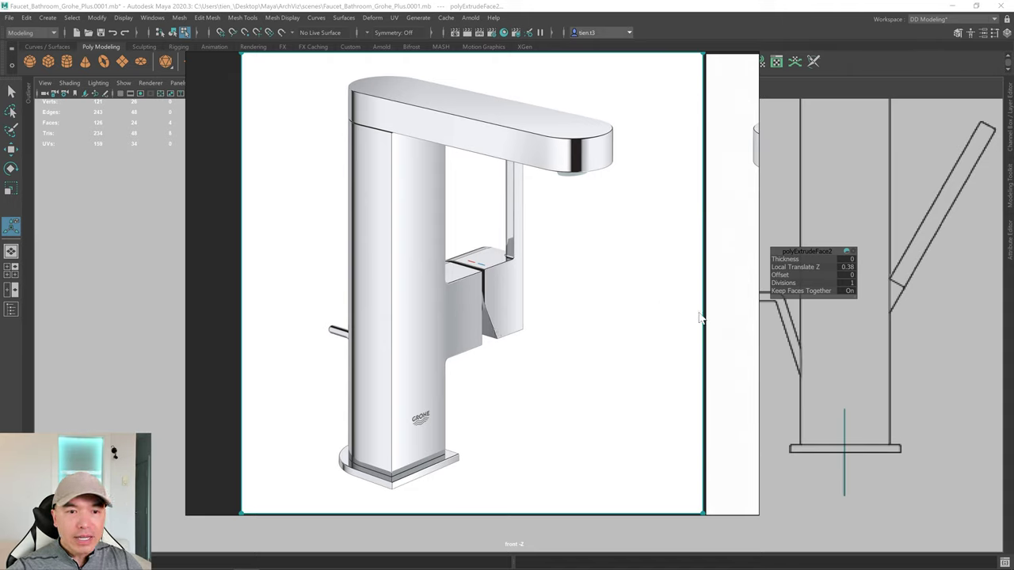
Cut a diagonal across the lower inner corner of the handle block in the front view, parallel to the drawing's slanted edge, with Multi-Cut
double_click(487, 304)
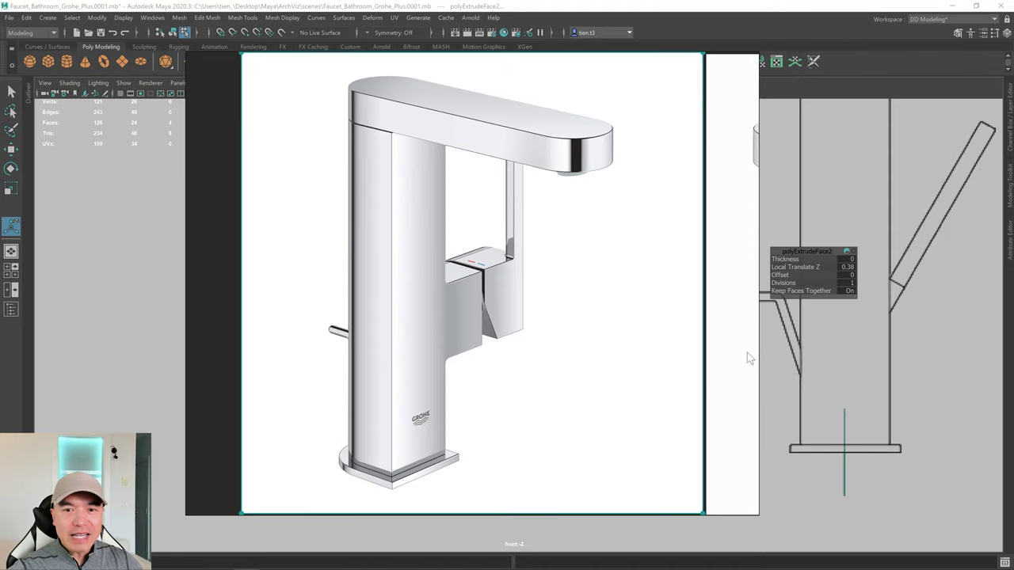
left_click(848, 215)
scroll(433, 354, "up", 2)
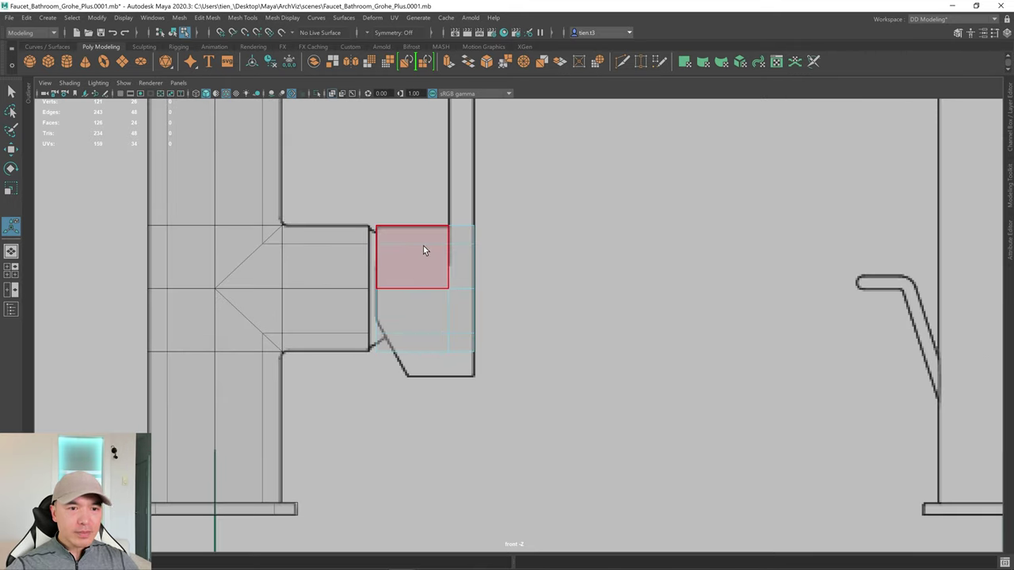
key("q")
right_click_drag(423, 250, 483, 210)
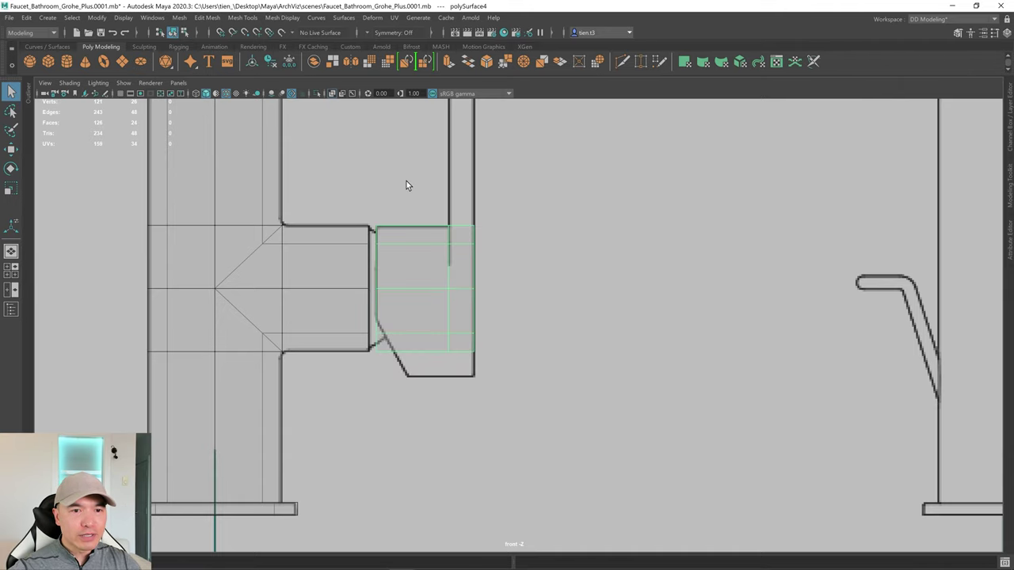
middle_click_drag(487, 281, 557, 337, "alt")
right_click_drag(557, 337, 733, 332, "alt")
middle_click_drag(613, 336, 622, 306, "alt")
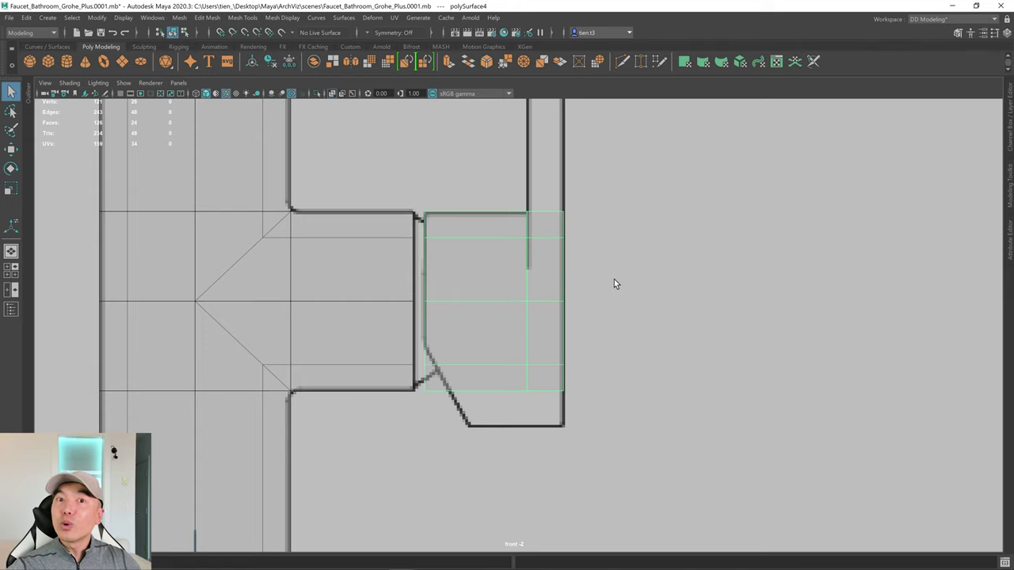
right_click_drag(599, 258, 501, 255, "shift")
scroll(485, 277, "up", 2)
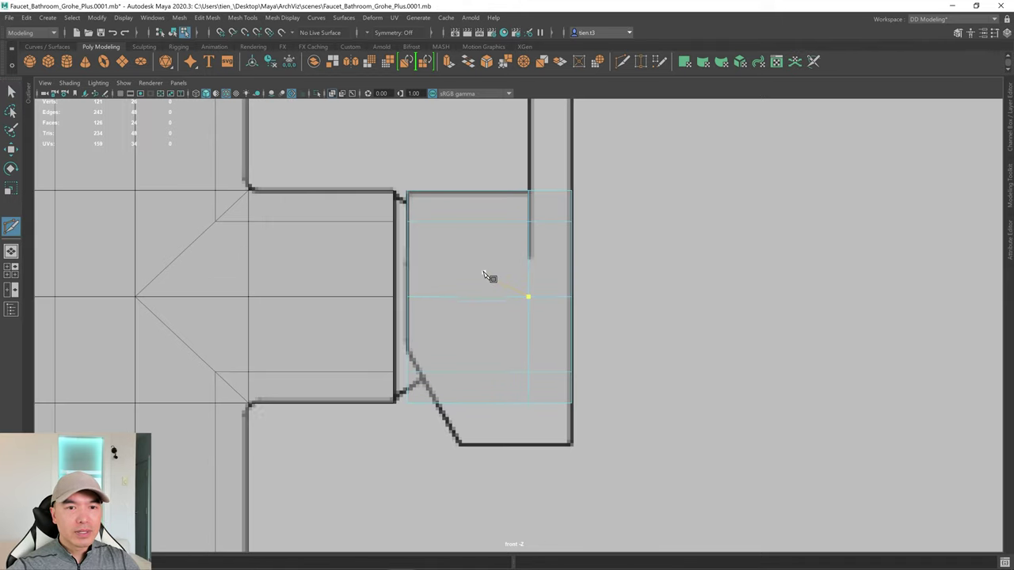
scroll(470, 283, "up", 1)
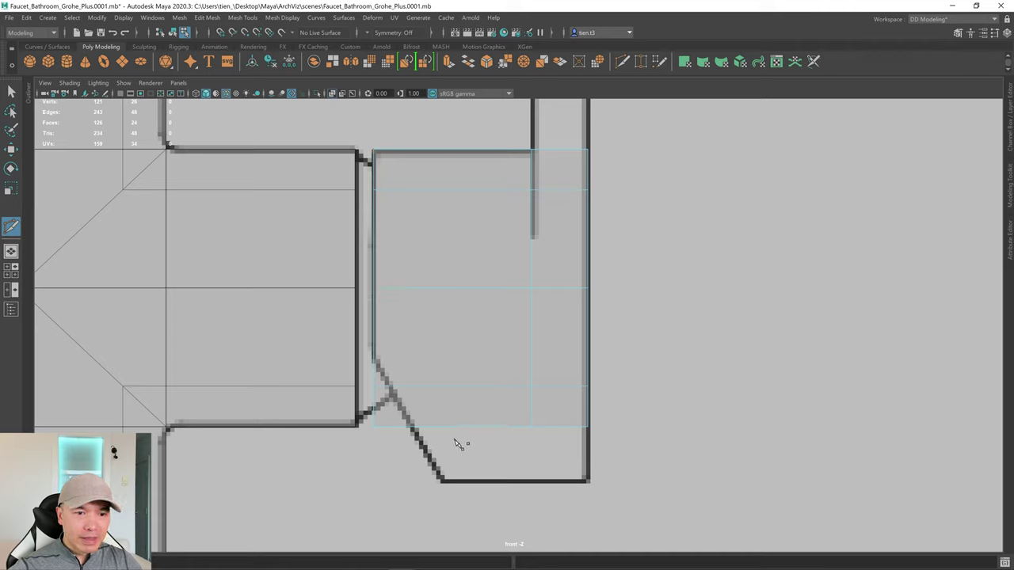
left_click(363, 277)
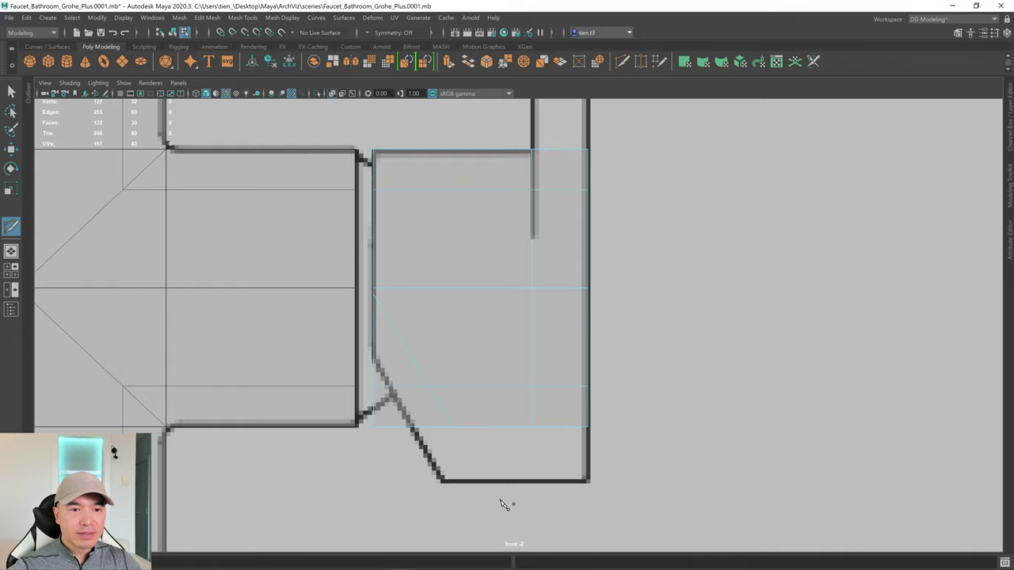
Select the handle block's faces below the diagonal cut in the front view and delete them
key("space")
key("space")
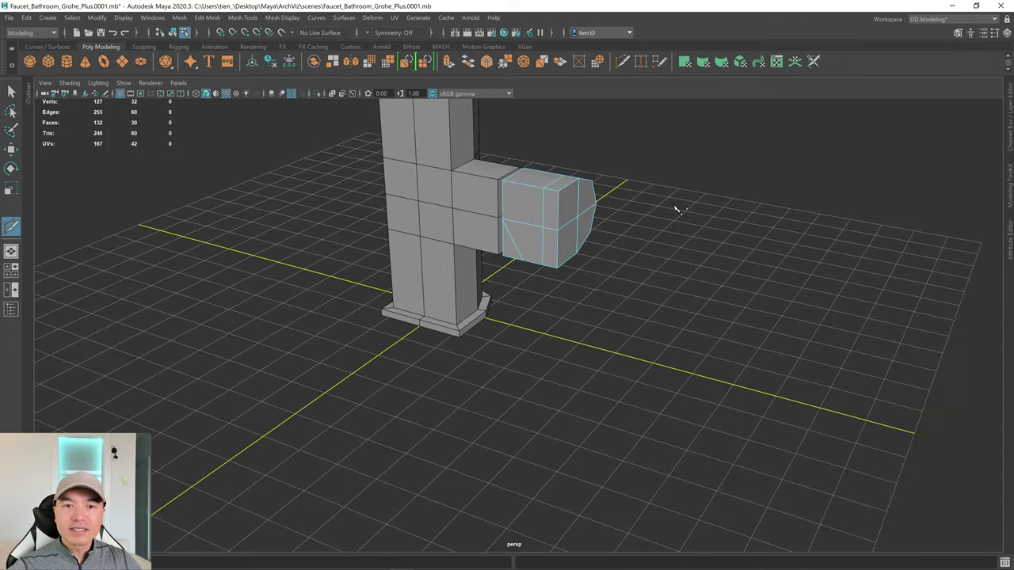
right_click_drag(523, 212, 720, 175, "alt")
middle_click_drag(720, 174, 725, 255, "alt")
mouse_move(725, 255)
left_mouse_down("alt")
mouse_move(636, 262)
mouse_move(643, 244)
mouse_move(727, 241)
mouse_move(708, 263)
left_mouse_up("alt")
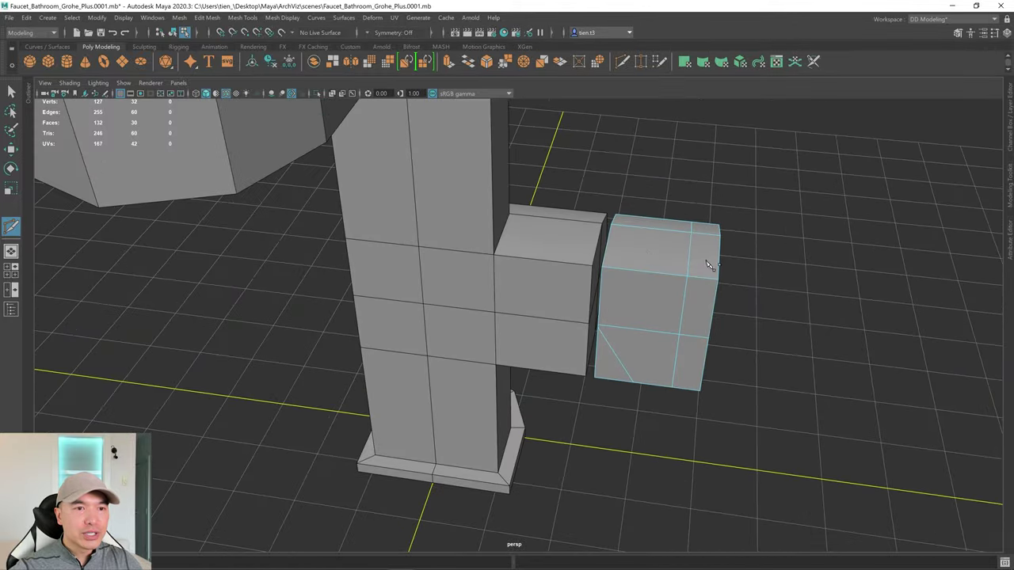
key("space")
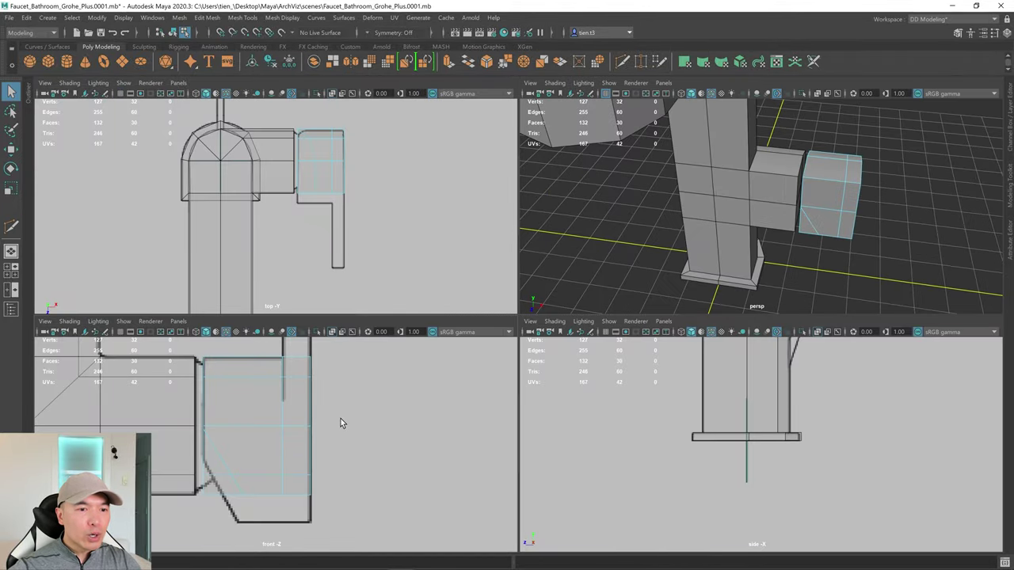
key("space")
right_click_drag(465, 236, 465, 265)
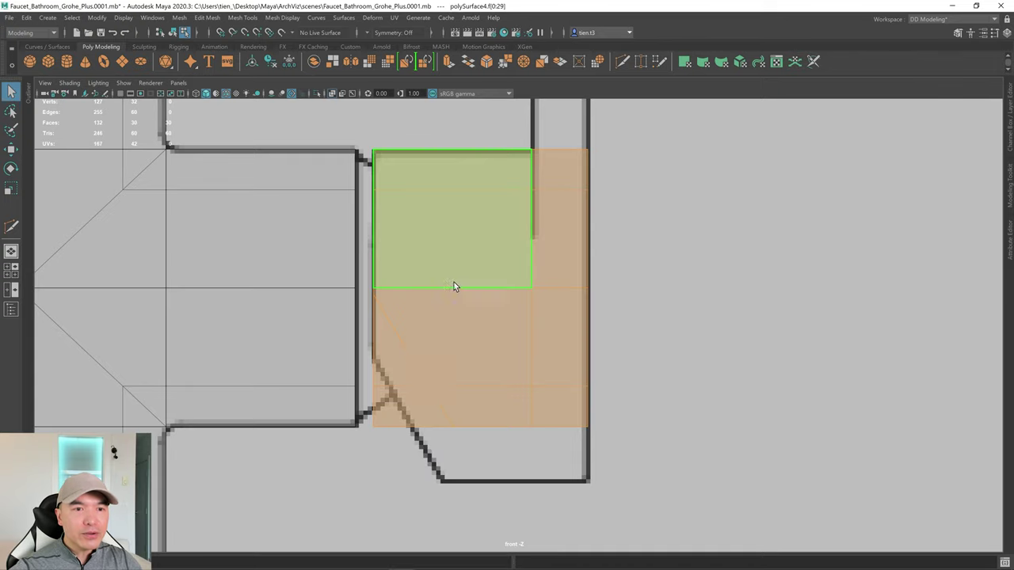
left_click(387, 442)
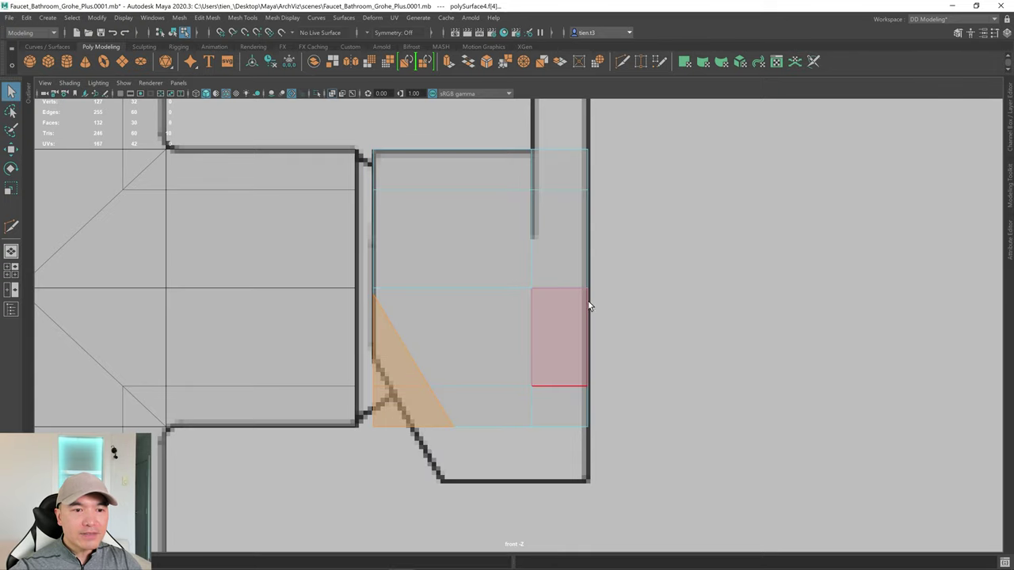
key("space")
key("space")
left_click_drag(811, 216, 886, 214, "alt")
key("Delete")
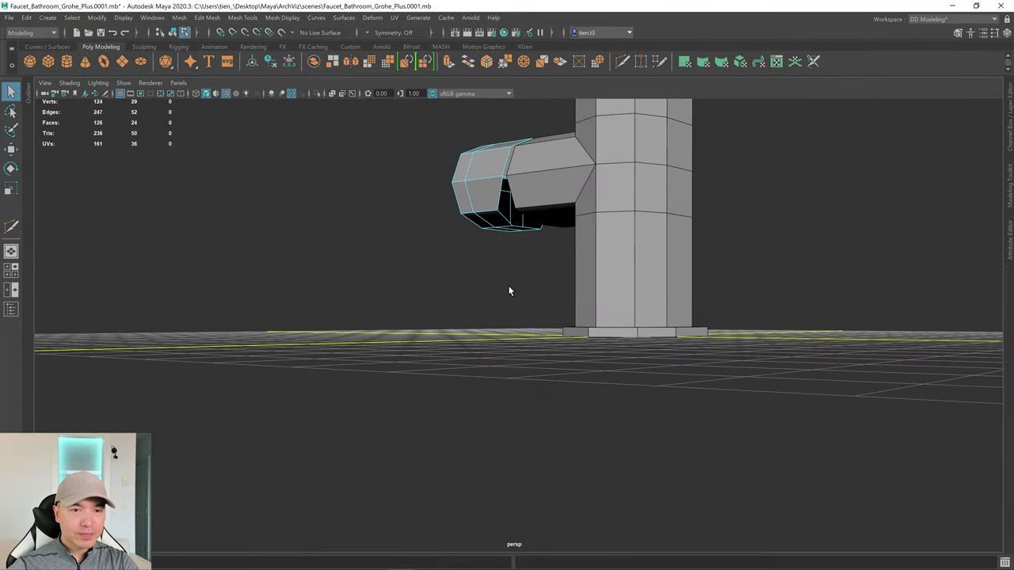
Isolate the handle block in the perspective view and examine the stray vertices along the opening's upper edge
left_click_drag(508, 283, 453, 238, "alt")
right_click_drag(453, 238, 510, 165)
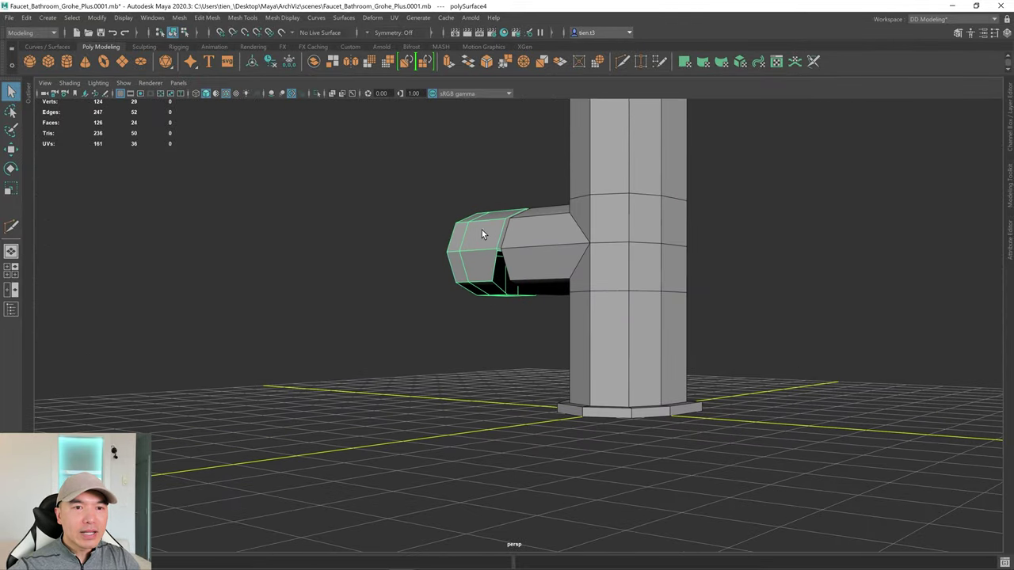
left_click(315, 92)
key("f")
left_click_drag(530, 240, 490, 262, "alt")
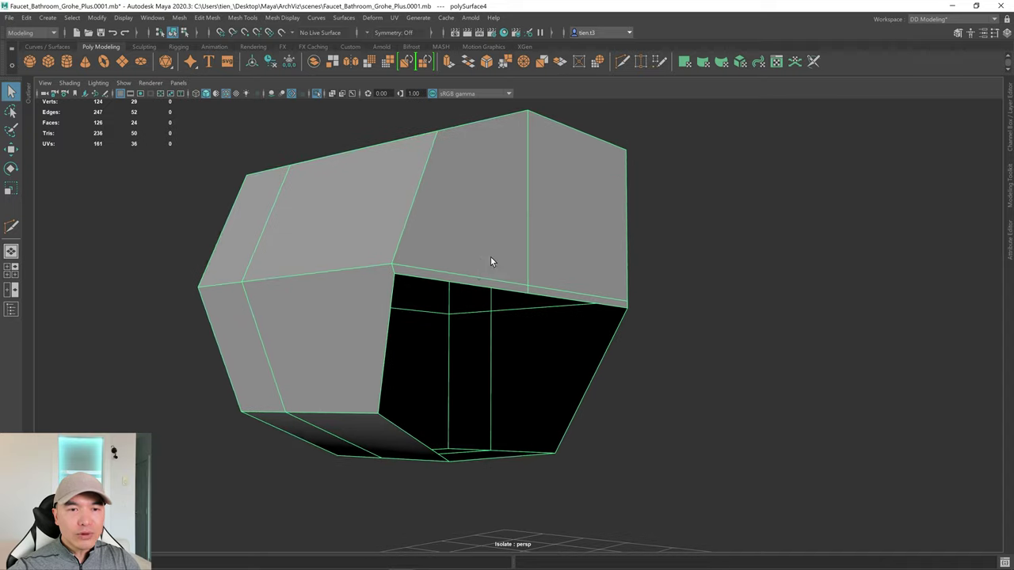
left_click_drag(419, 289, 402, 283, "alt")
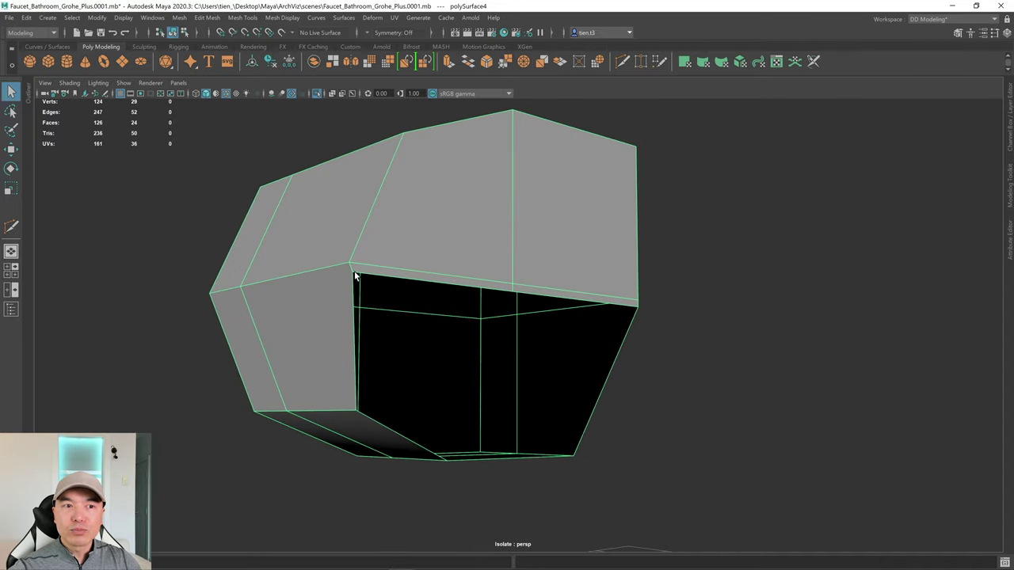
left_click_drag(349, 262, 421, 267, "alt")
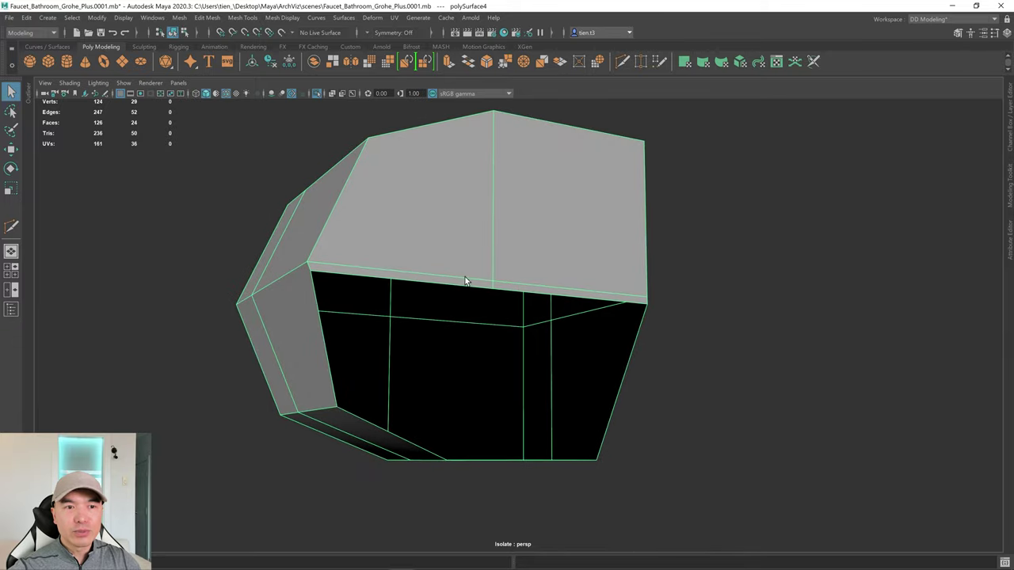
left_click_drag(541, 286, 537, 318, "alt")
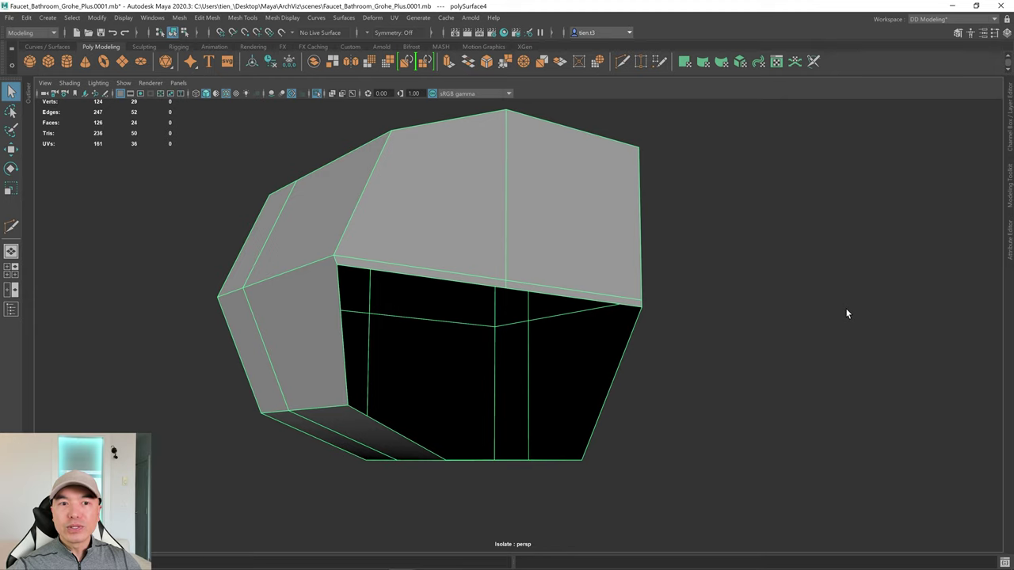
Merge the stray vertices along the opening's upper edge into the adjacent vertices of the middle edge with Target Weld
left_click(1010, 189)
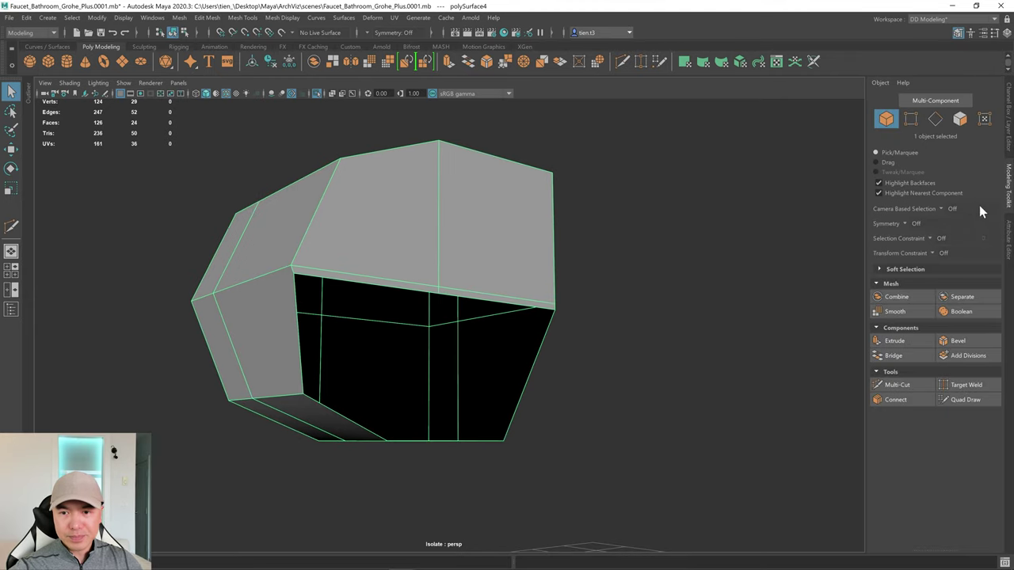
left_click(1010, 182)
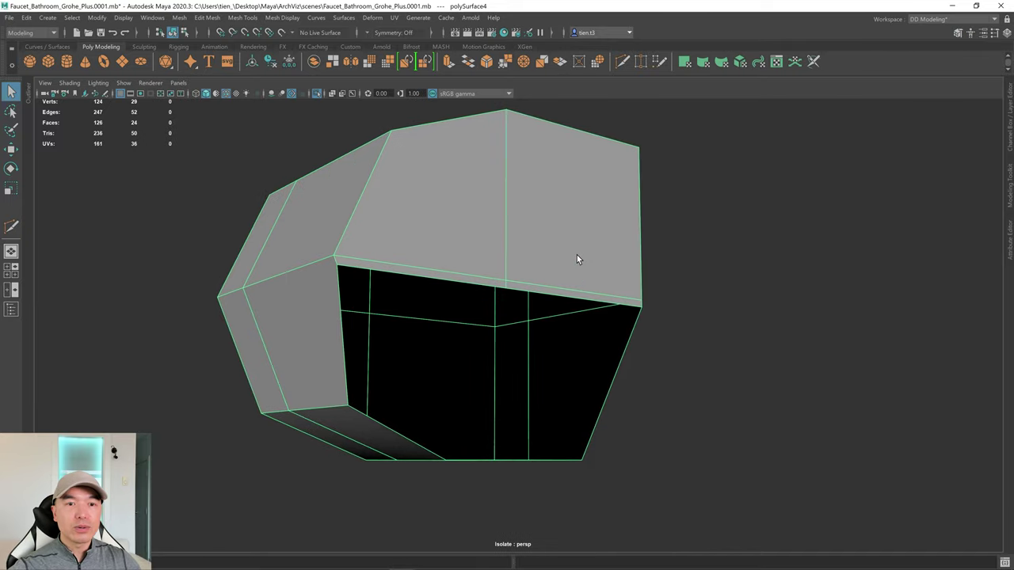
right_click(565, 233, "shift")
left_click(558, 201)
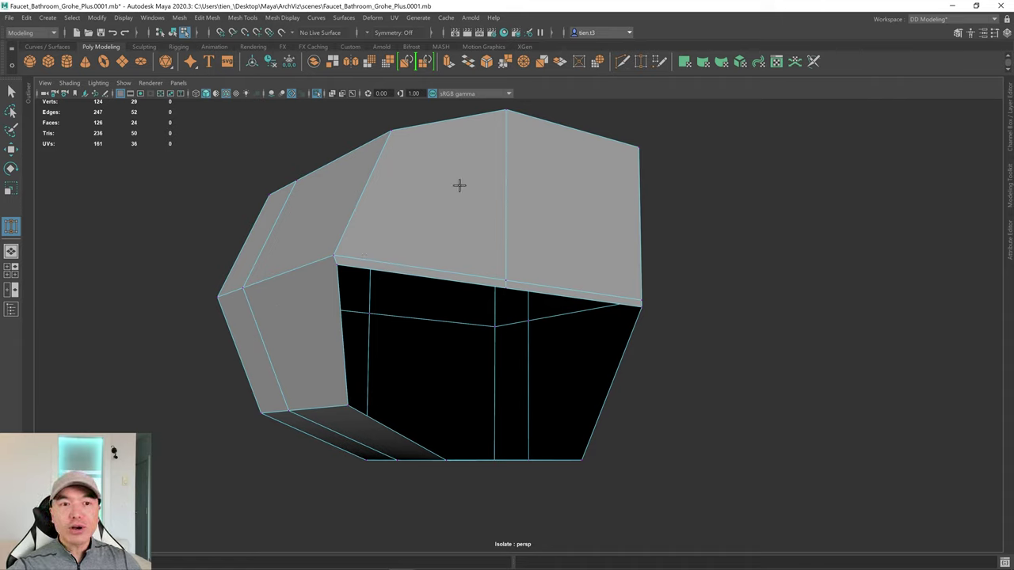
right_click_drag(462, 182, 357, 187)
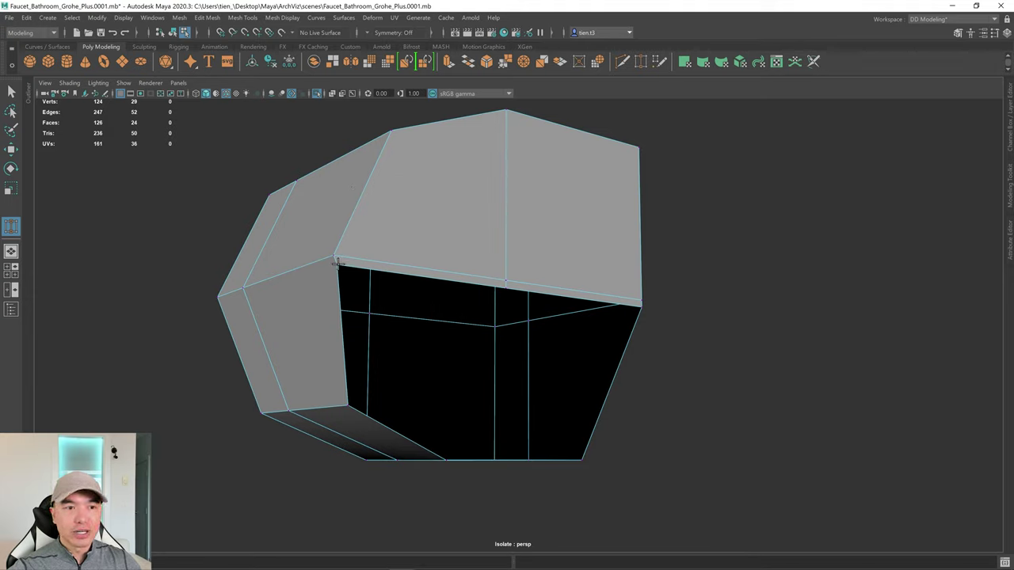
left_click_drag(337, 263, 332, 255)
right_click_drag(403, 269, 632, 271, "alt")
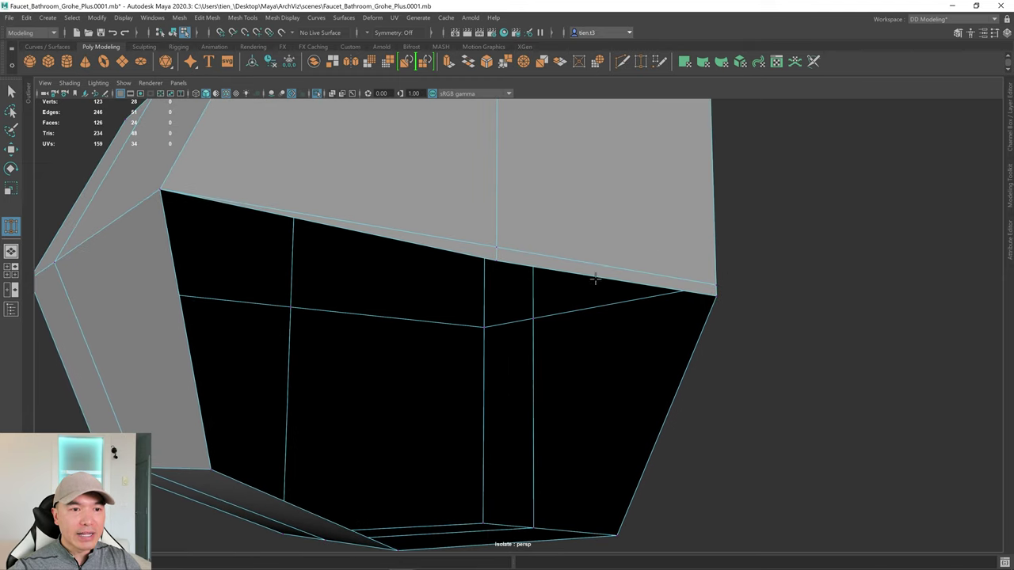
left_click_drag(495, 260, 579, 300)
scroll(675, 267, "down", 5)
key("q")
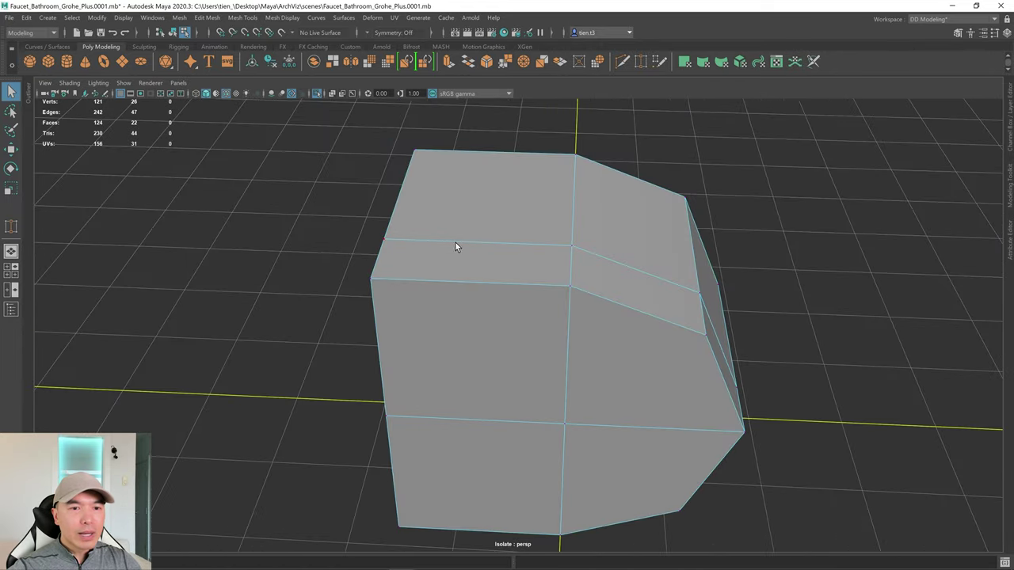
Insert an edge loop around the handle block near its front side in the top view with Multi-Cut
right_click_drag(461, 234, 400, 229, "shift")
left_click(370, 278)
key("ctrl+z")
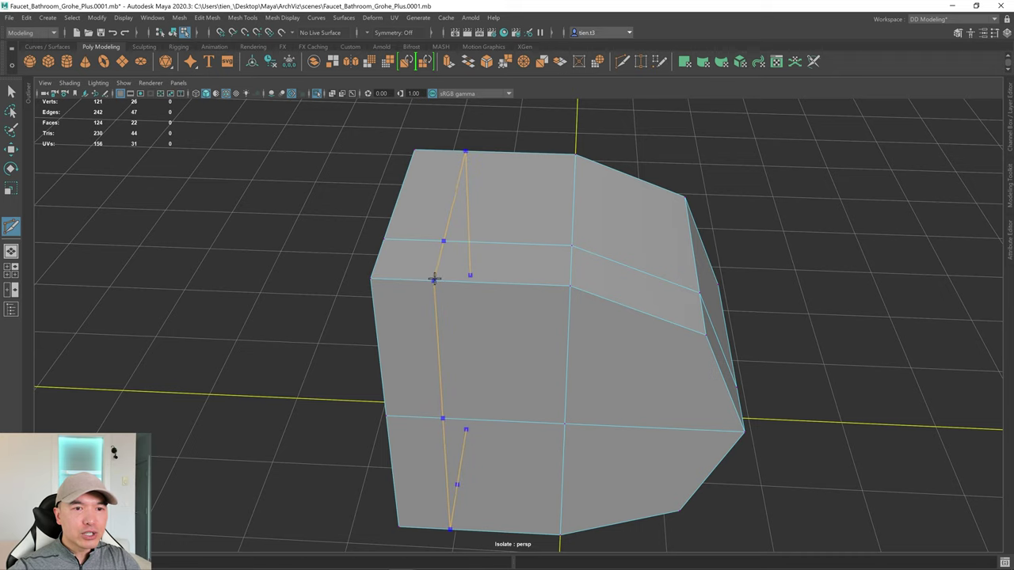
left_click_drag(437, 280, 446, 286, "alt")
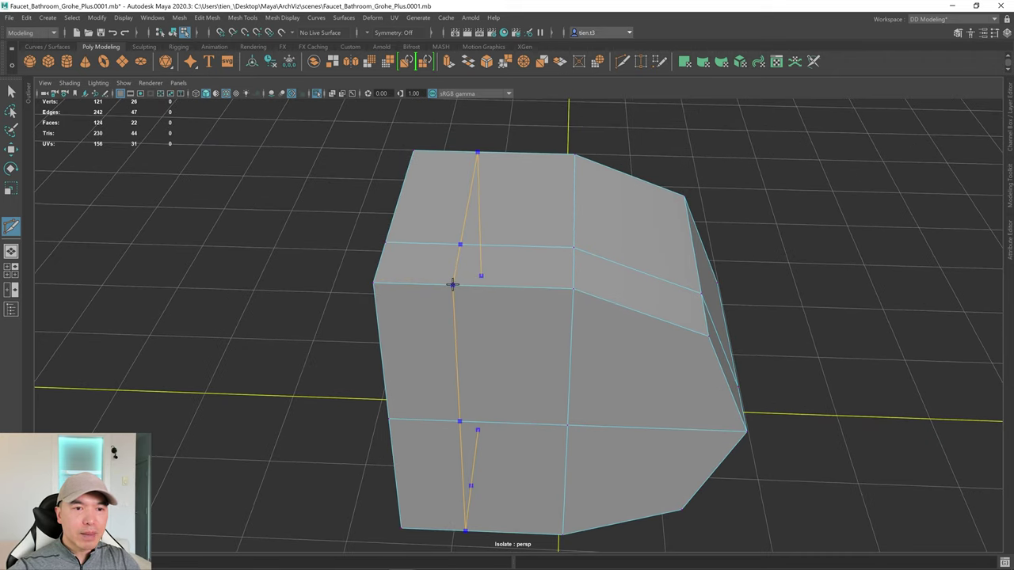
key("Escape")
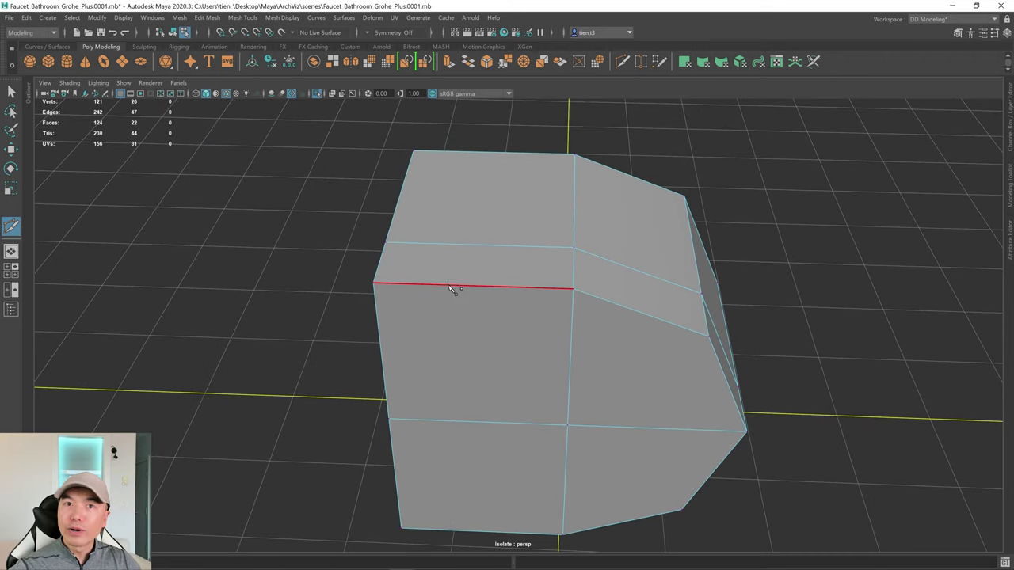
key("space")
key("space")
middle_click_drag(561, 263, 426, 276, "alt")
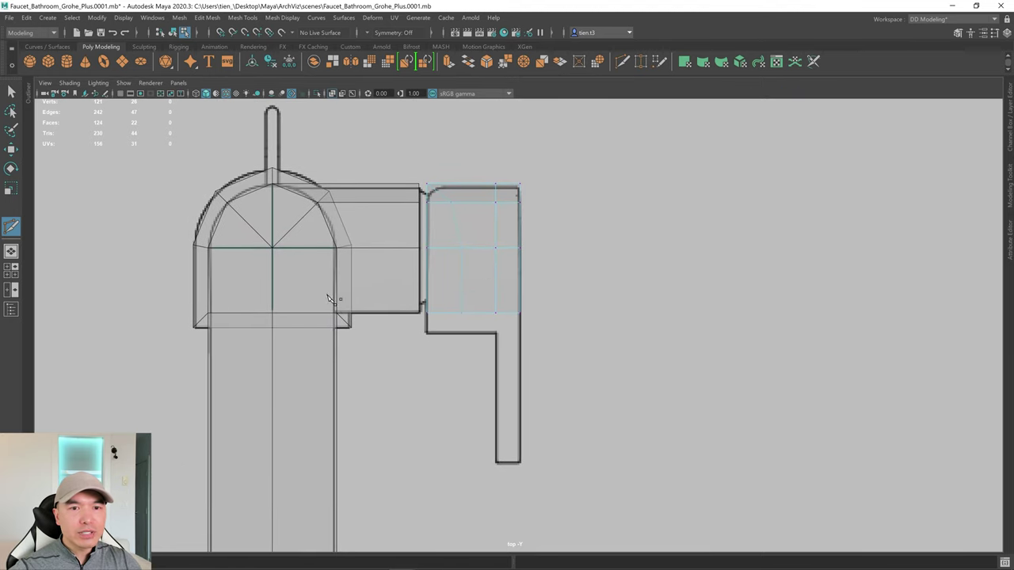
right_click_drag(331, 300, 826, 276, "alt")
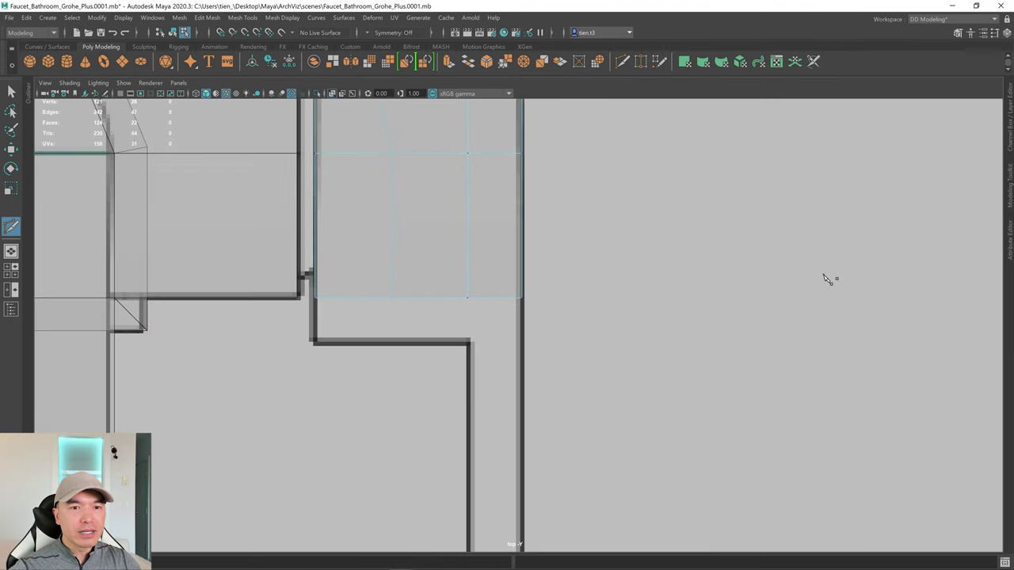
left_click(522, 247, "ctrl")
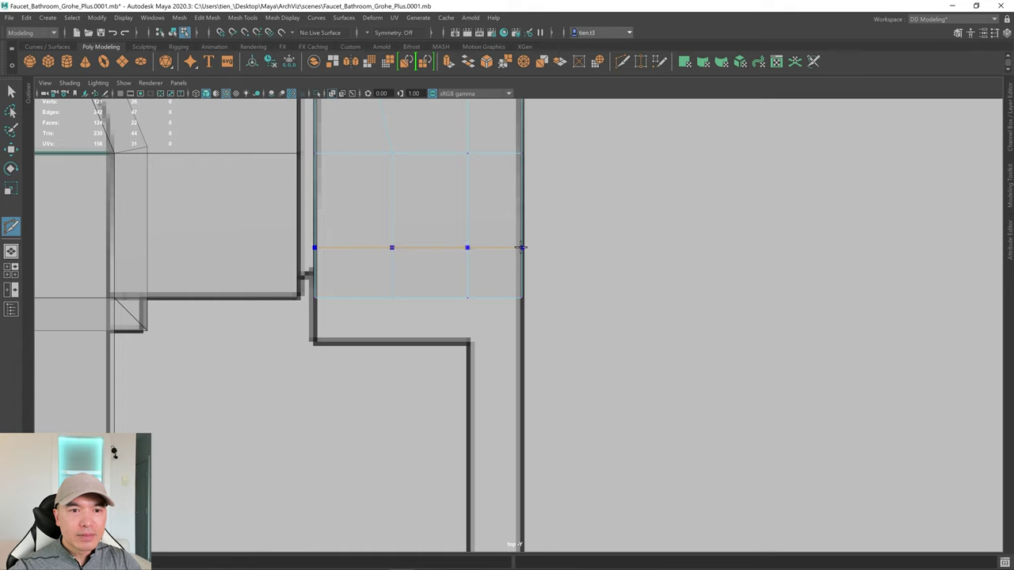
Extrude the small front outer corner face on top of the handle block upward to the spout's underside in the side view
key("space")
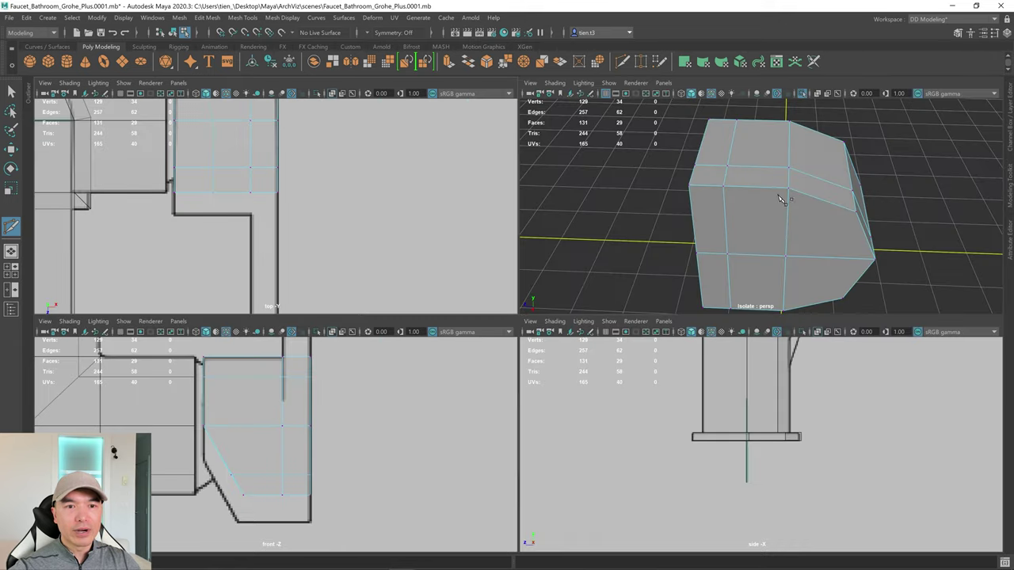
key("space")
right_click_drag(747, 231, 674, 271, "alt")
key("q")
right_click_drag(490, 195, 493, 230)
left_click(440, 268)
key("space")
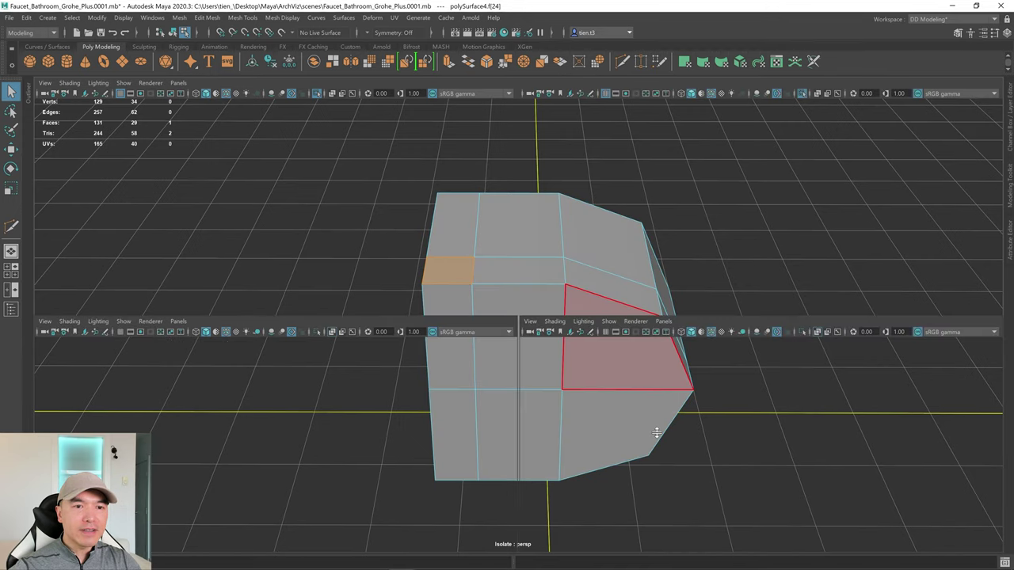
key("space")
middle_click_drag(707, 294, 686, 456, "alt")
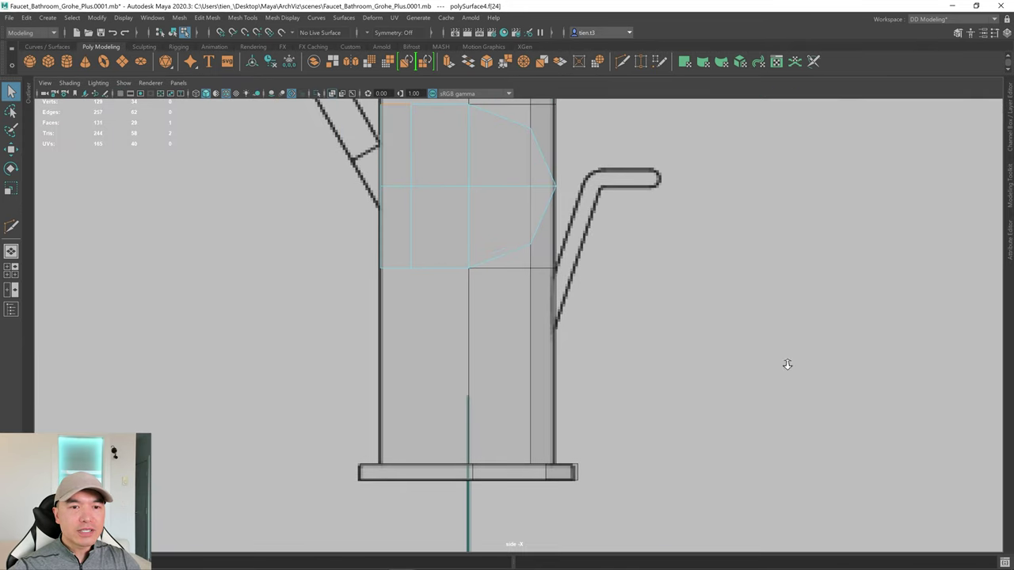
right_click_drag(787, 364, 623, 256, "alt")
middle_click_drag(592, 250, 619, 310, "alt")
right_click_drag(620, 309, 640, 303, "alt")
key("w")
scroll(631, 301, "up", 6)
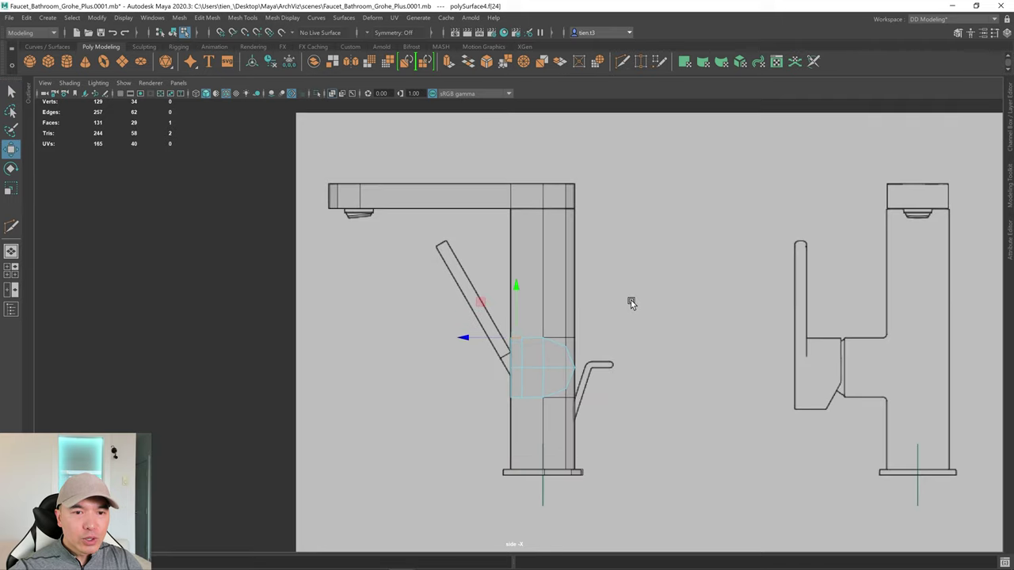
middle_click_drag(672, 282, 652, 325, "alt")
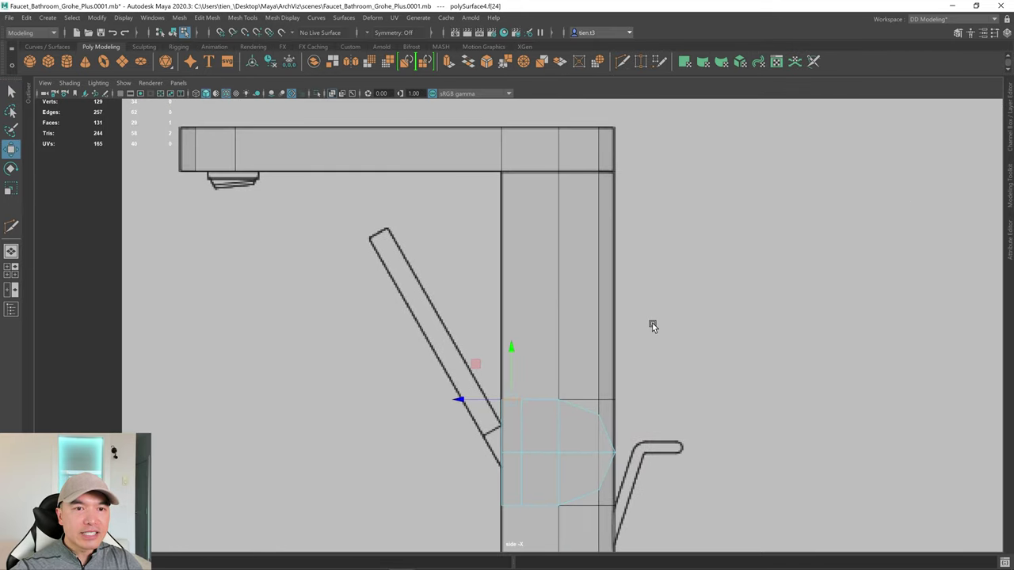
left_click_drag(511, 354, 509, 126, "shift")
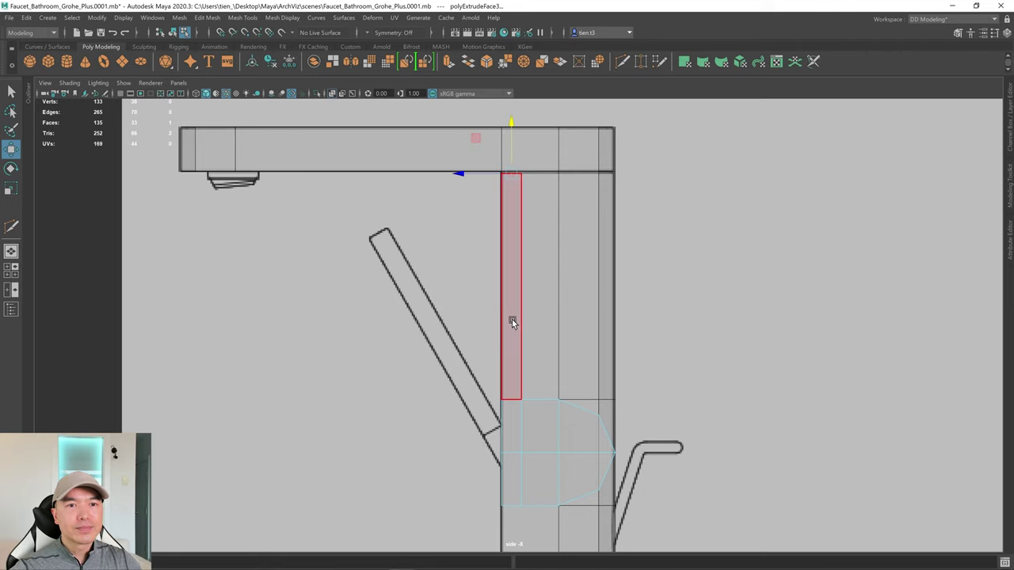
Select the border edges of the handle block's diagonal opening and close it with Fill Hole
key("space")
key("space")
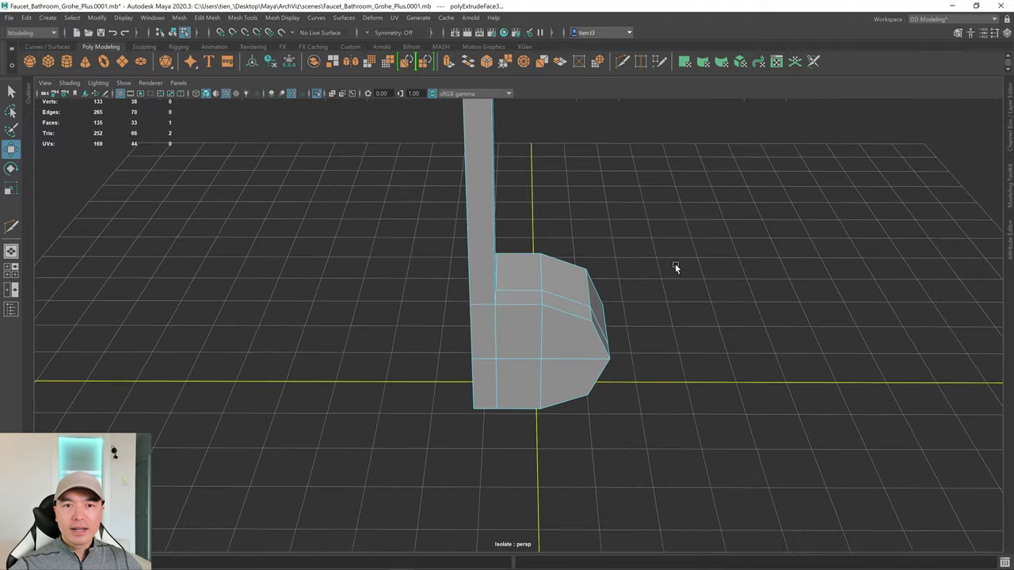
left_click_drag(675, 267, 406, 369, "alt")
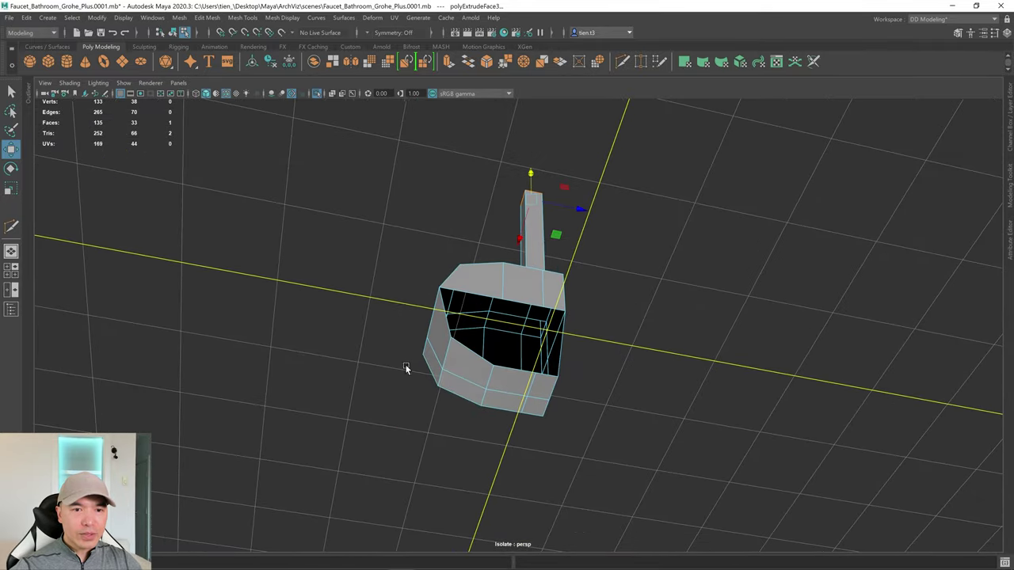
key("q")
left_click_drag(646, 263, 621, 365, "alt")
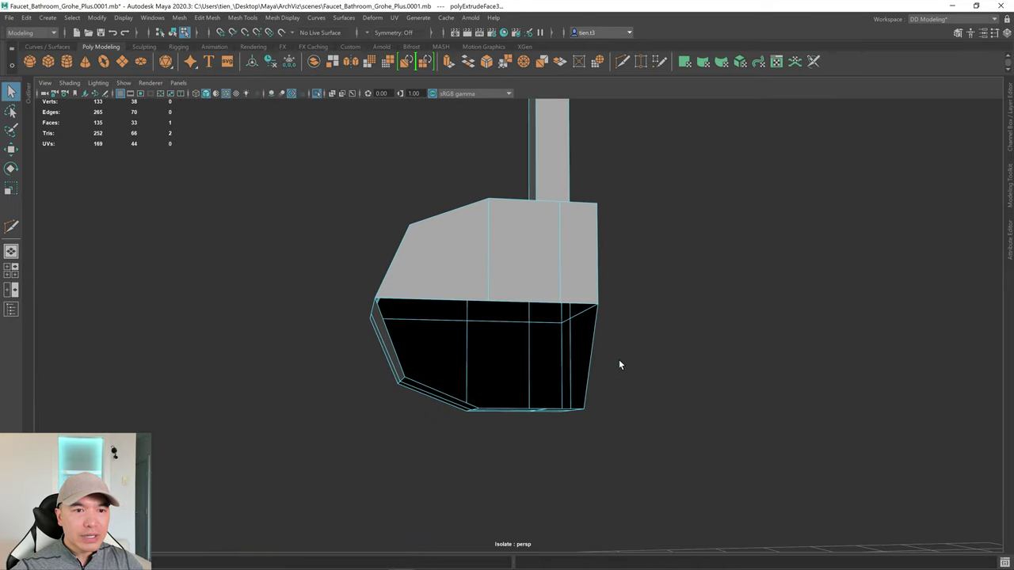
left_click_drag(470, 346, 438, 315, "alt")
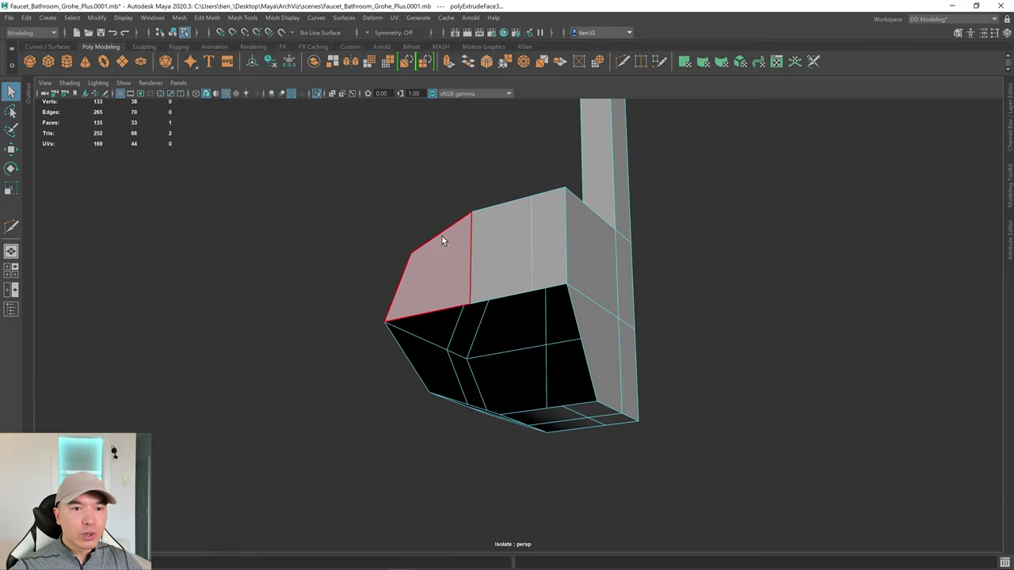
double_click(435, 311)
left_click_drag(715, 351, 672, 340, "alt")
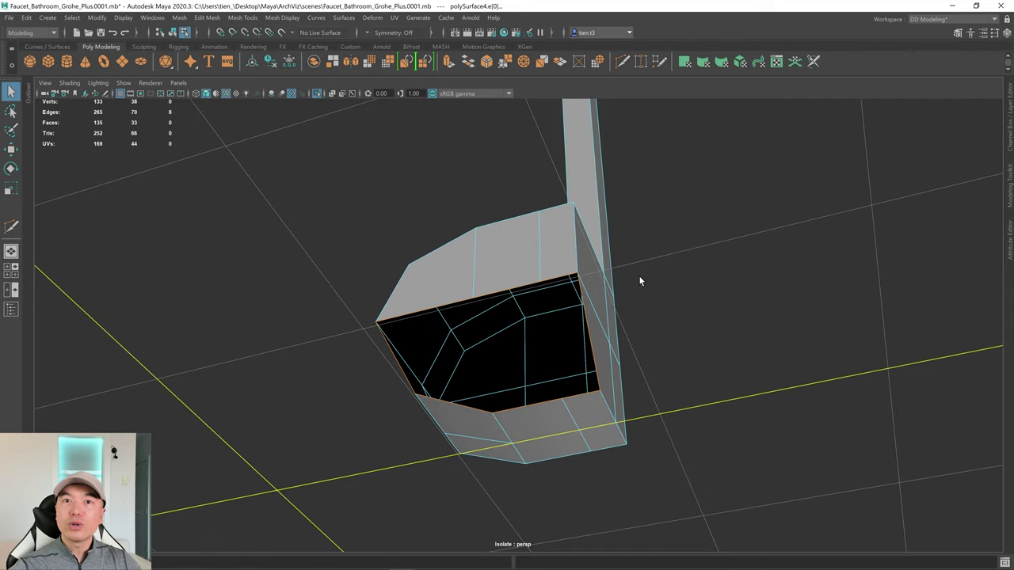
right_click_drag(639, 272, 614, 406, "shift")
Cut two edges across the filled diagonal face with Multi-Cut, joining the opposite vertices of the existing edge loops
left_click_drag(614, 406, 496, 361, "alt")
right_click_drag(505, 294, 428, 301, "shift")
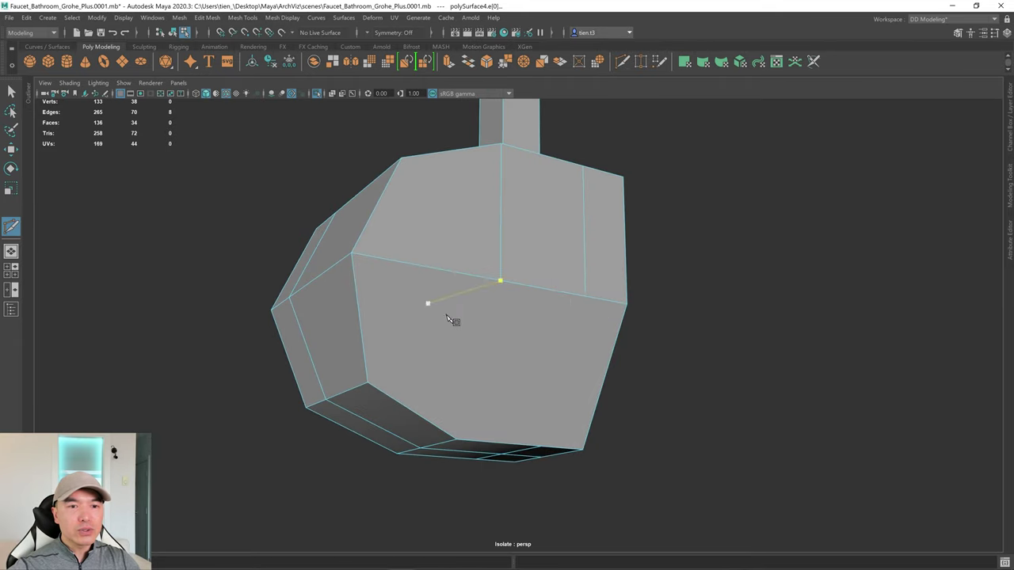
left_click_drag(455, 322, 484, 300, "alt")
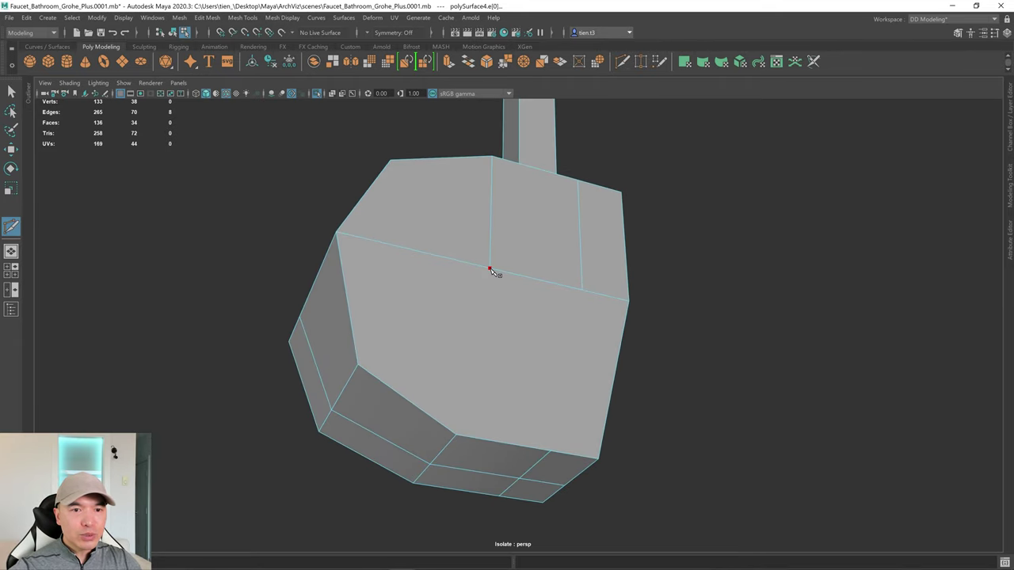
left_click(490, 270)
left_click_drag(545, 371, 507, 359, "alt")
right_click(453, 377)
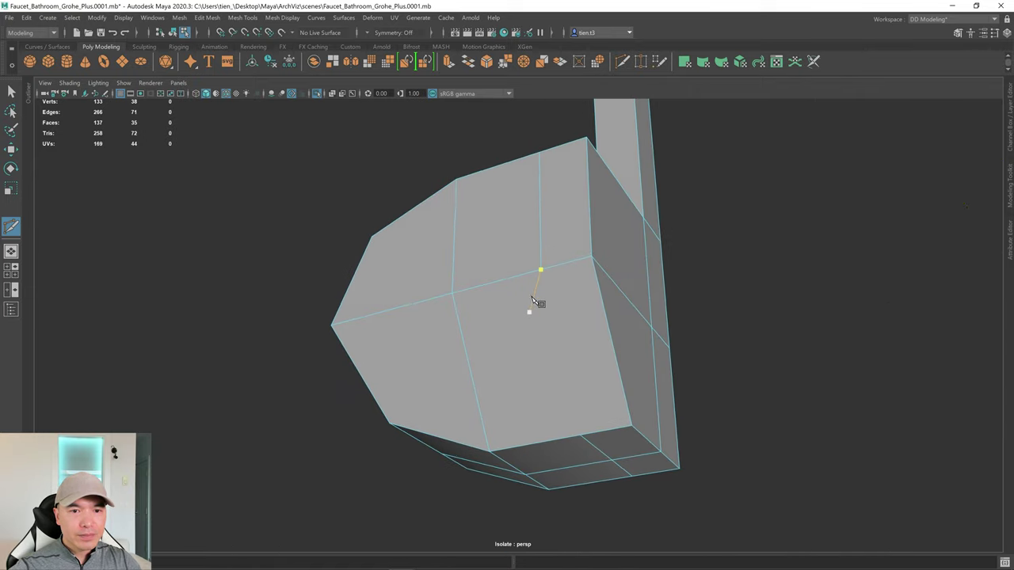
left_click(541, 272)
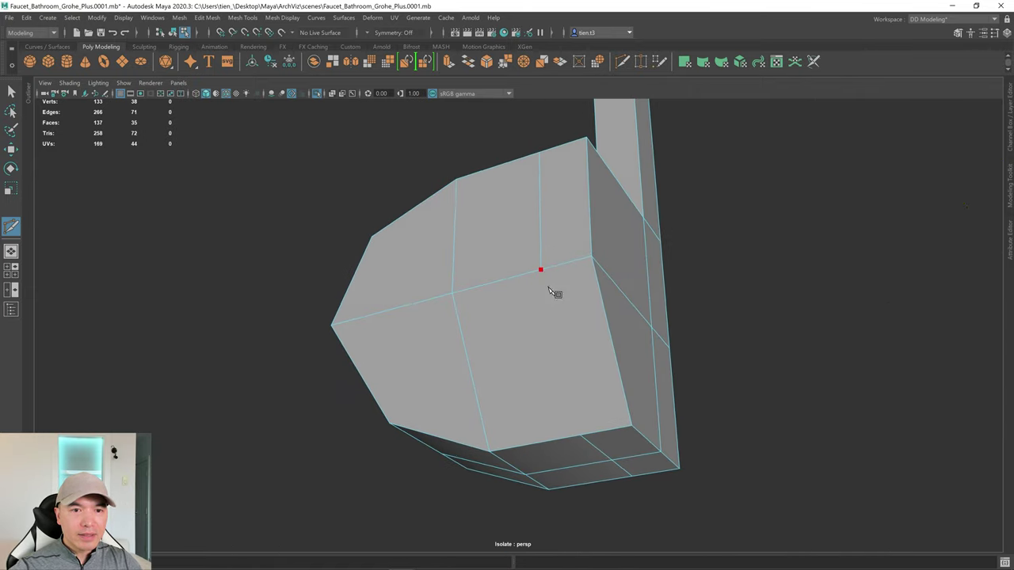
left_click_drag(555, 290, 572, 407, "alt")
left_click(588, 390)
key("Return")
Preview the handle smoothed and compare it with the reference drawings in the front and side views
key("3")
key("1")
key("space")
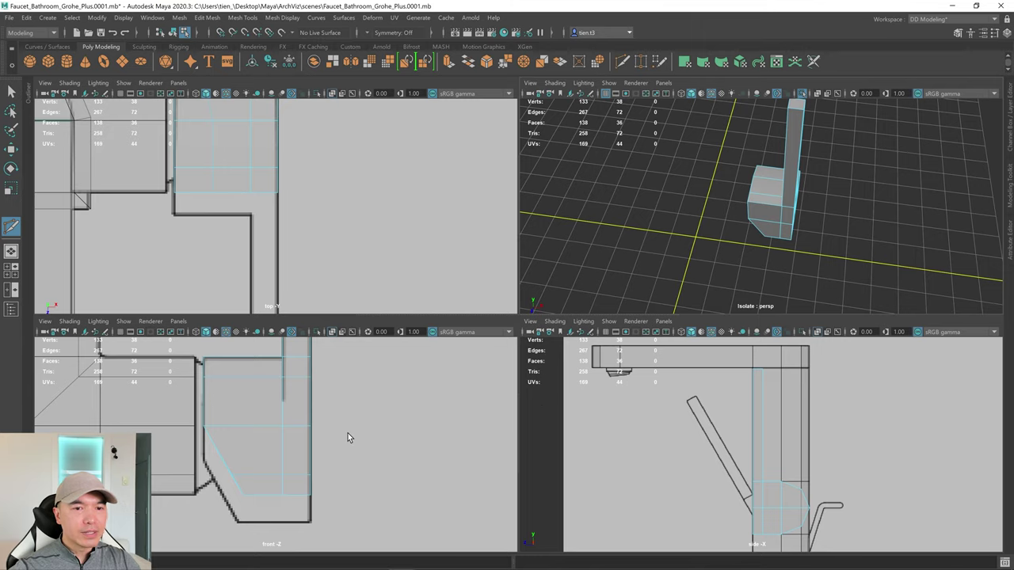
scroll(347, 436, "down", 5)
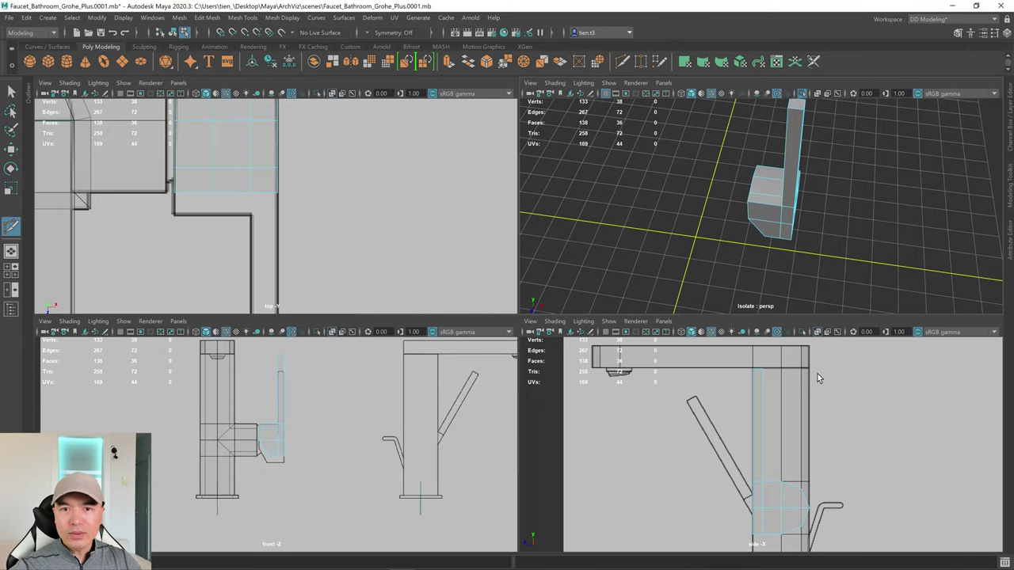
scroll(817, 378, "down", 4)
key("space")
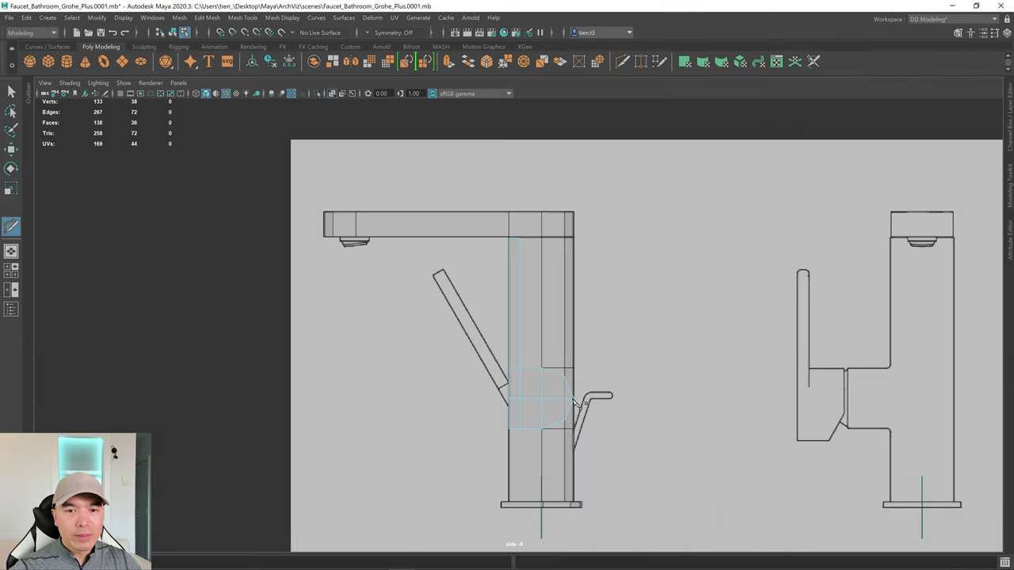
key("q")
right_click_drag(557, 381, 638, 260)
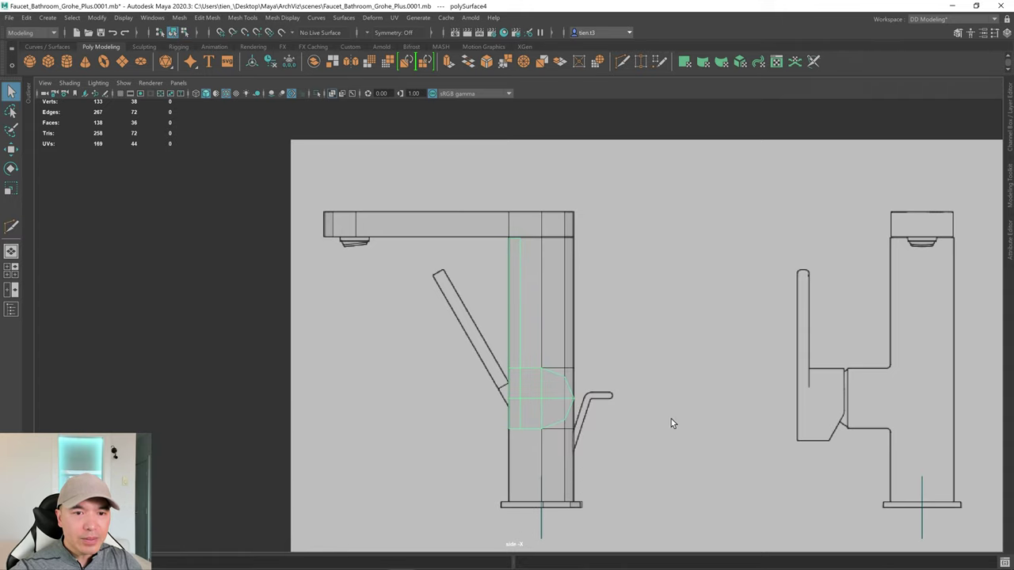
middle_click_drag(671, 419, 648, 309, "alt")
right_click_drag(519, 351, 736, 321, "alt")
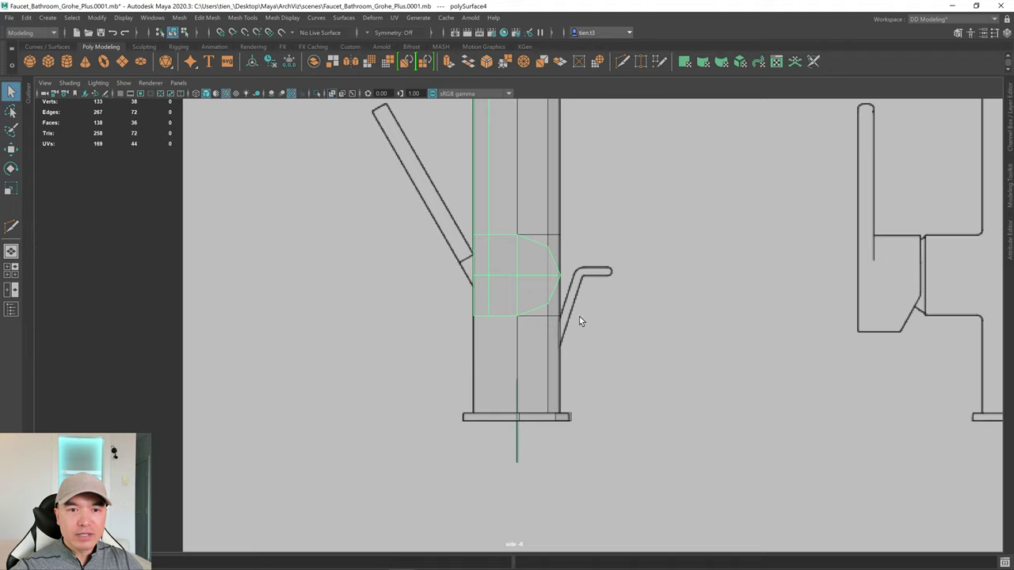
middle_click_drag(574, 318, 470, 450, "alt")
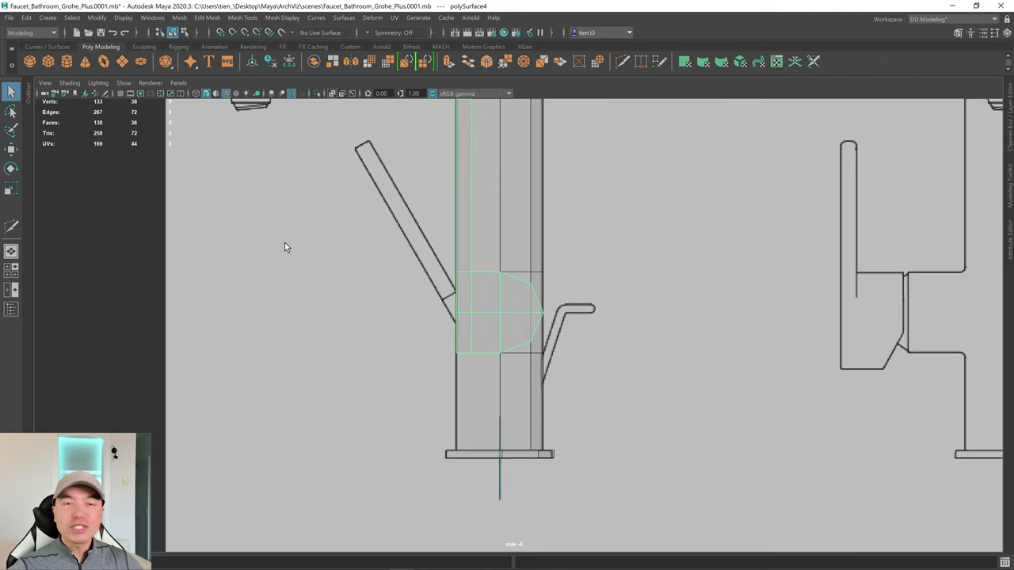
Create a polygon cube, move it to the tip of the bent rod behind the body in the side view and scale it down
left_click(47, 62)
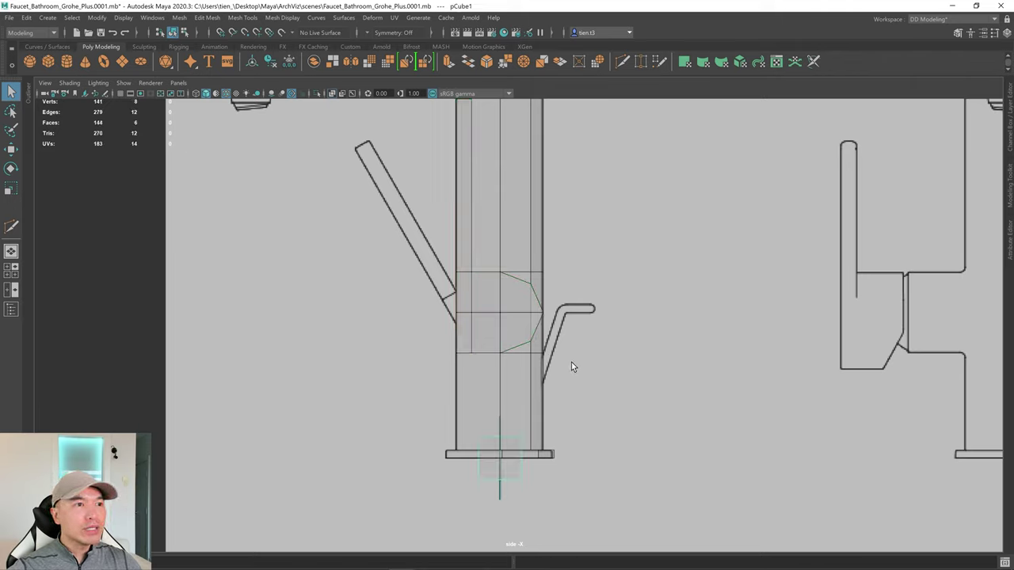
key("w")
middle_click_drag(458, 424, 557, 272)
key("f")
key("r")
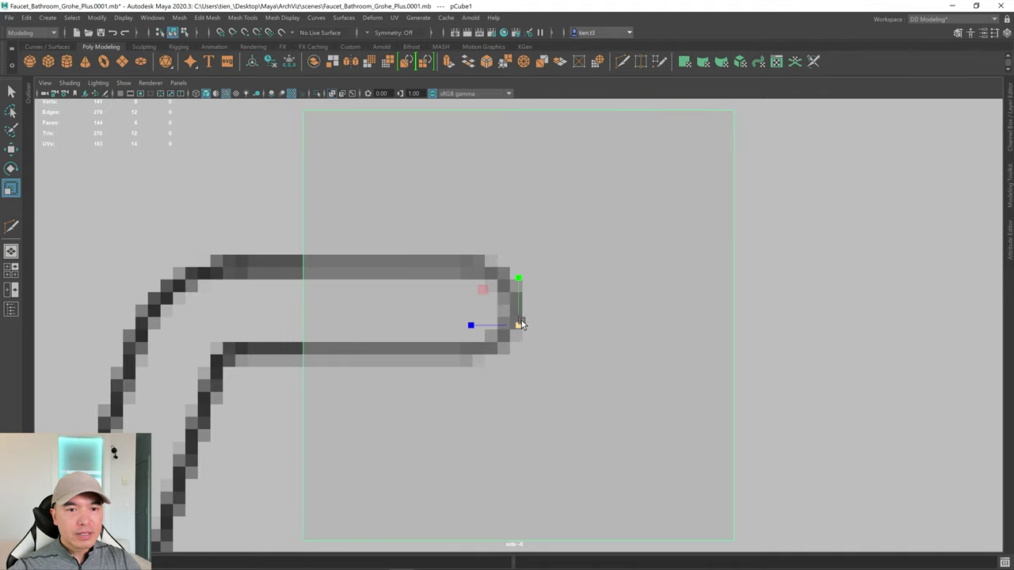
left_click_drag(520, 324, 241, 425)
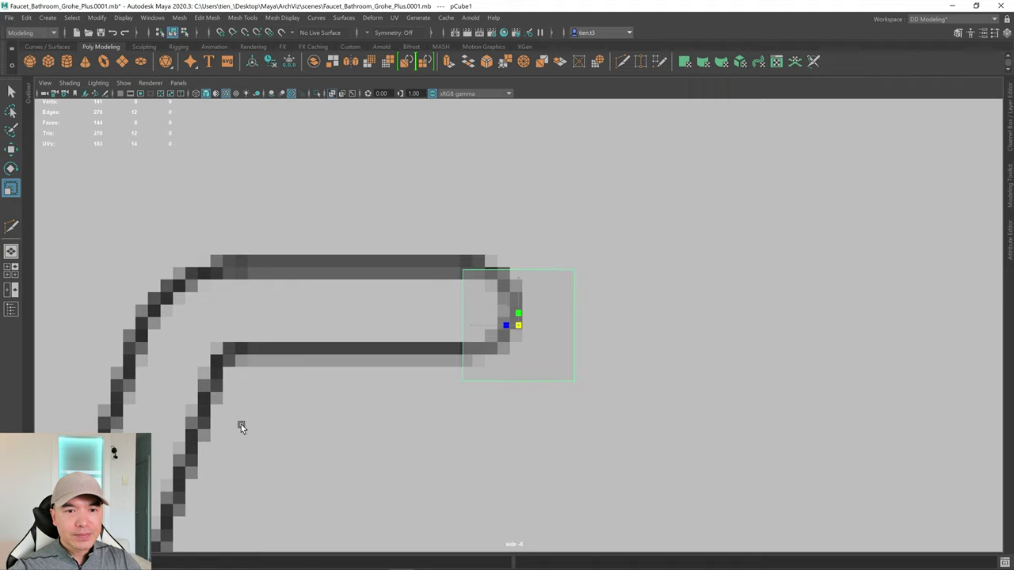
Fit the cube inside the end of the rod's horizontal section, matching the outline's thickness in the side view
key("w")
left_click_drag(492, 293, 425, 273)
key("r")
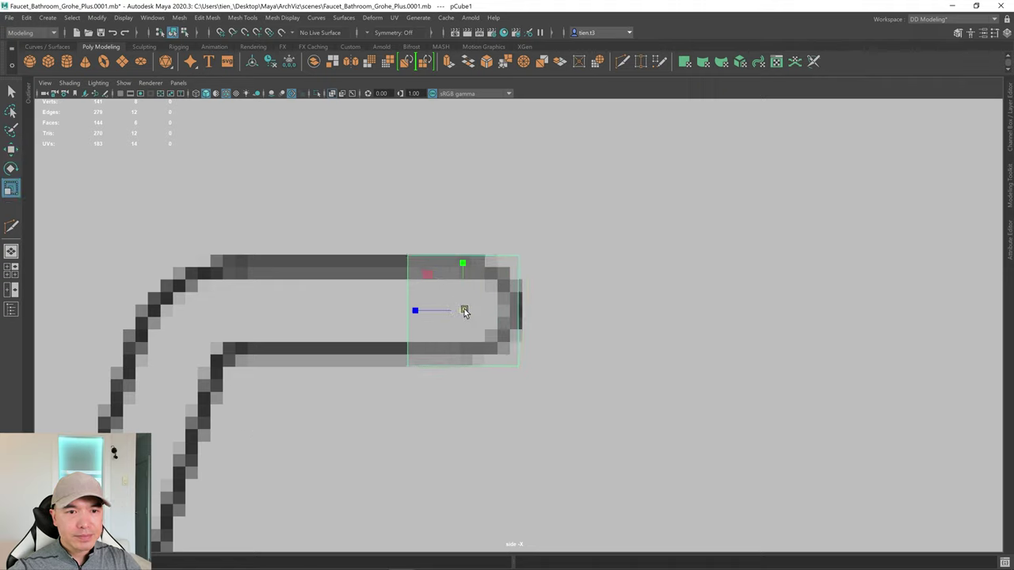
mouse_move(459, 312)
left_mouse_down()
mouse_move(396, 310)
mouse_move(445, 310)
left_mouse_up()
key("w")
key("r")
key("w")
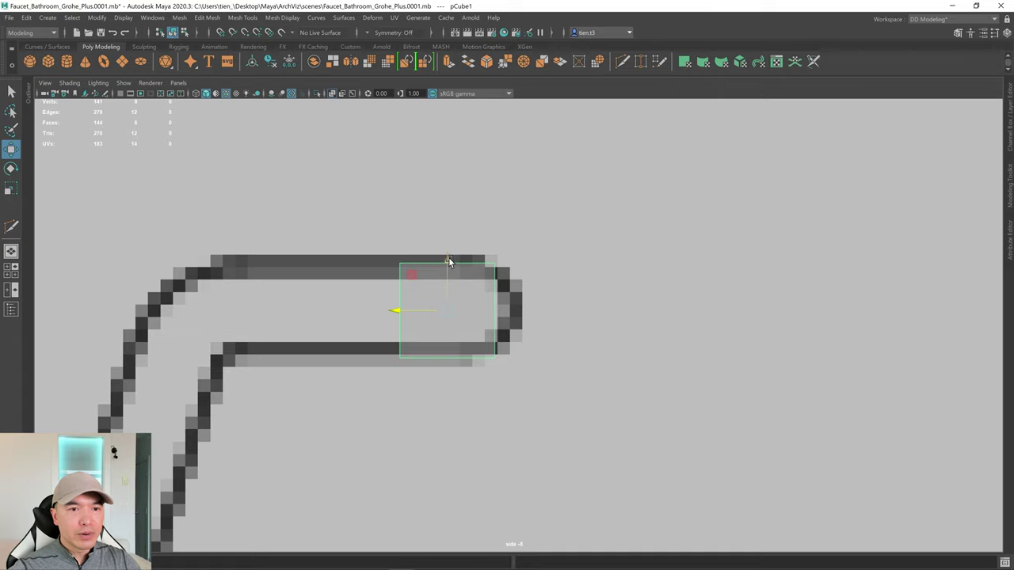
left_click_drag(449, 258, 445, 254)
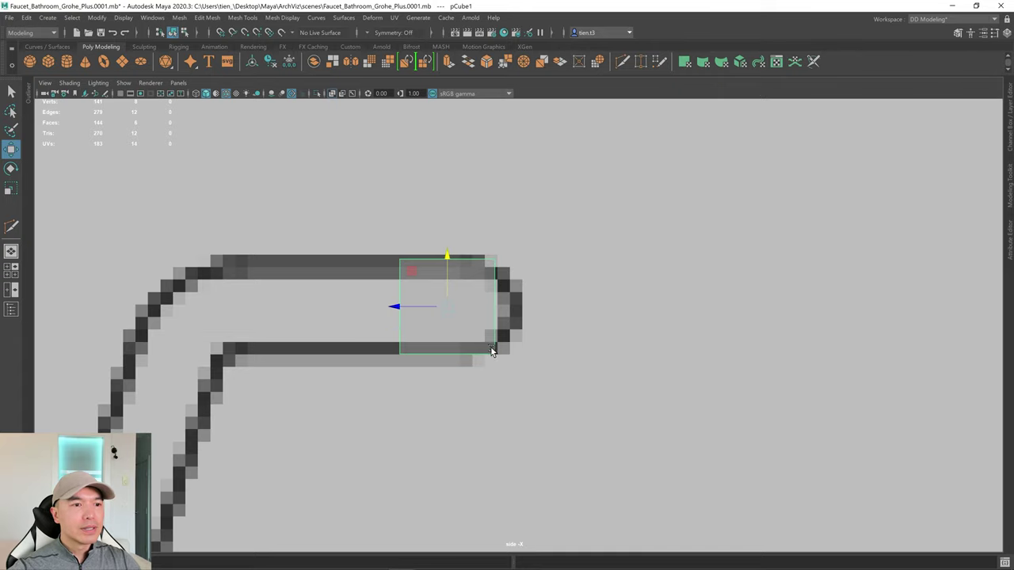
Extrude the cube's face nearest the faucet body along the rod's horizontal section to its bend, with a Local Translate Z of 0.339
scroll(608, 343, "down", 10)
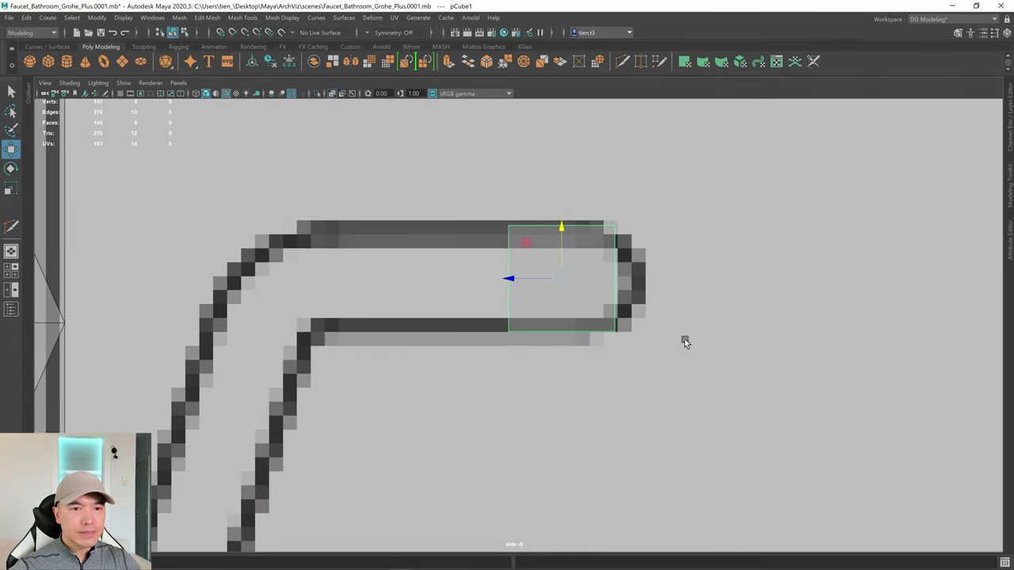
scroll(650, 342, "up", 3)
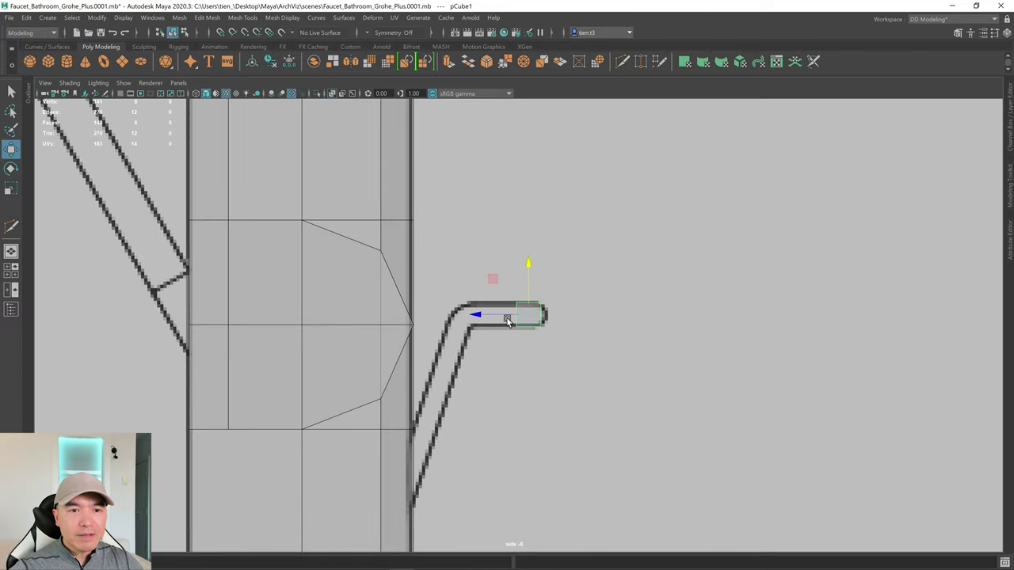
right_click(502, 200)
left_click(501, 228)
scroll(512, 292, "up", 4)
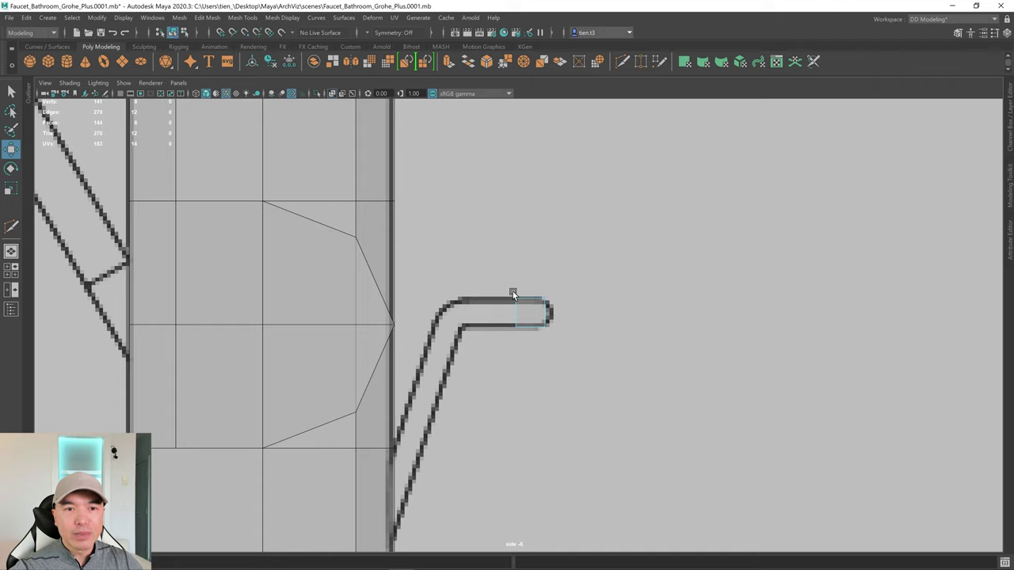
left_click_drag(476, 263, 536, 395)
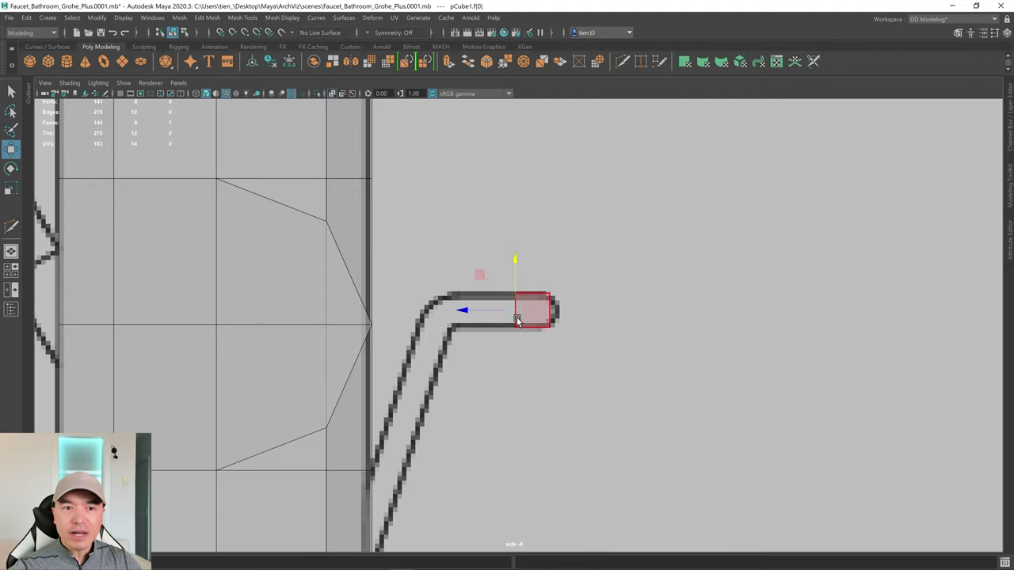
scroll(519, 321, "up", 1)
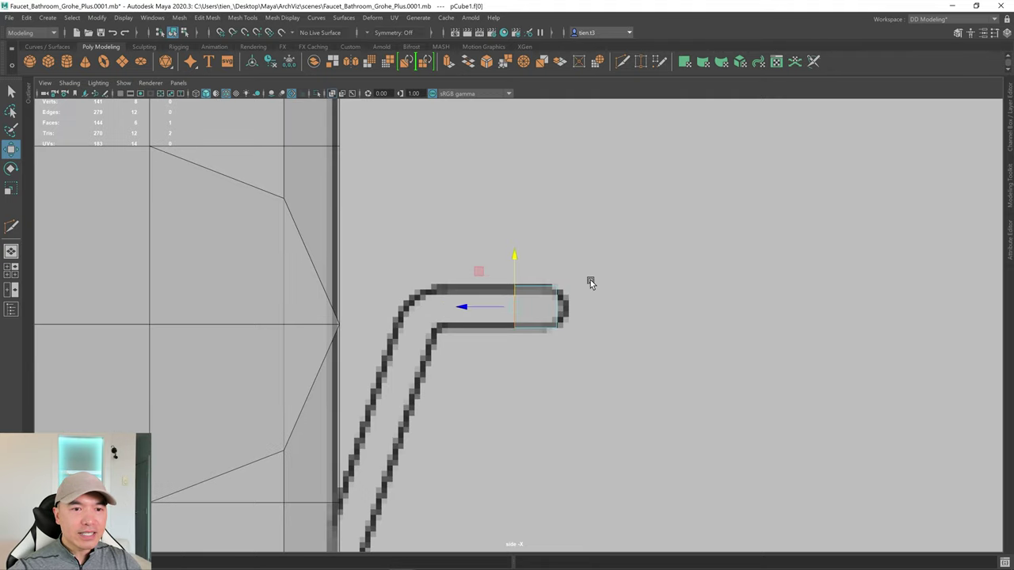
middle_click_drag(663, 337, 657, 175, "alt")
scroll(611, 235, "down", 6)
scroll(609, 235, "up", 7)
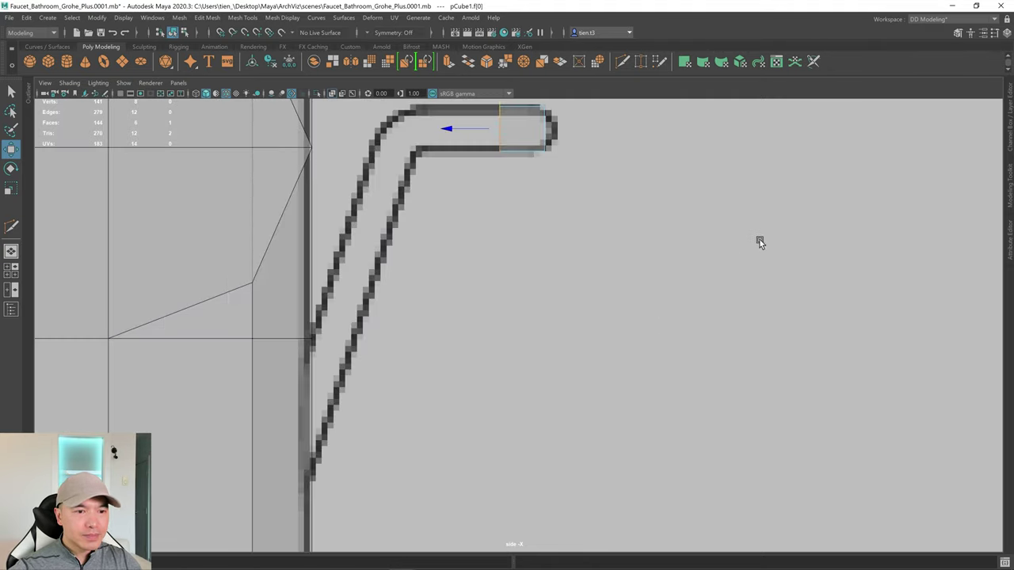
scroll(759, 243, "down", 1)
scroll(712, 243, "up", 1)
middle_click_drag(712, 243, 648, 259, "alt")
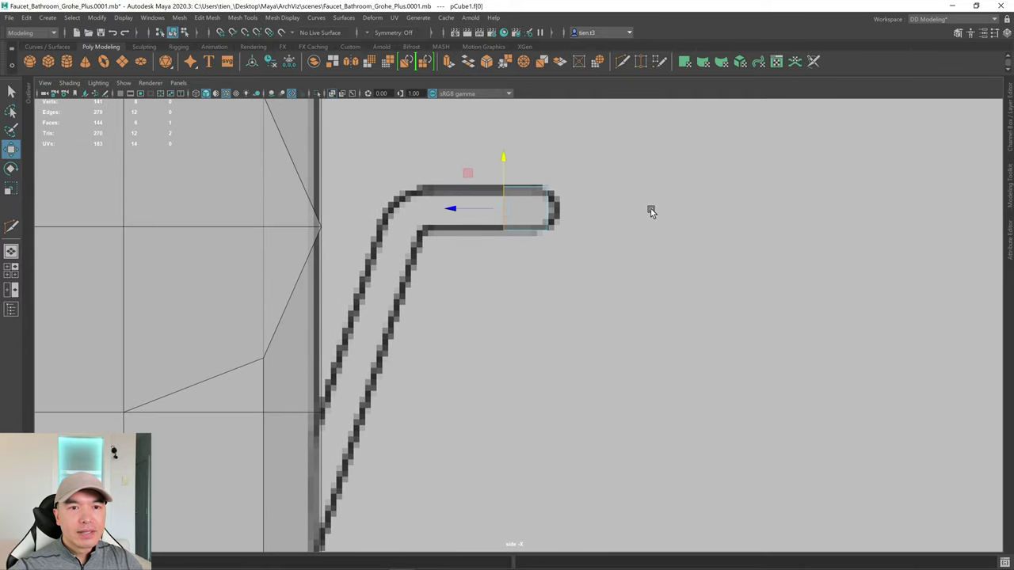
right_click_drag(651, 195, 654, 217, "shift")
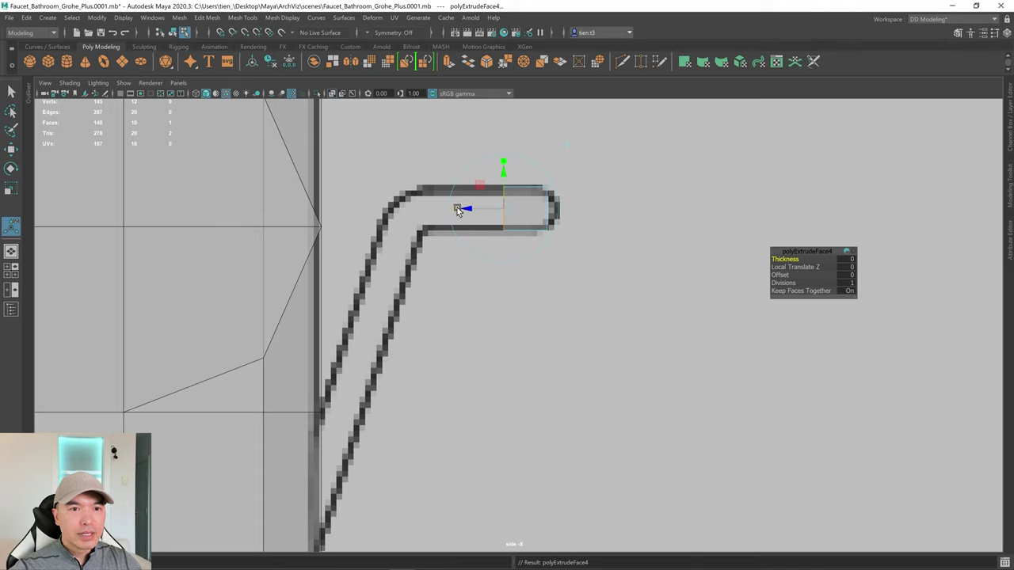
left_click_drag(457, 210, 398, 209)
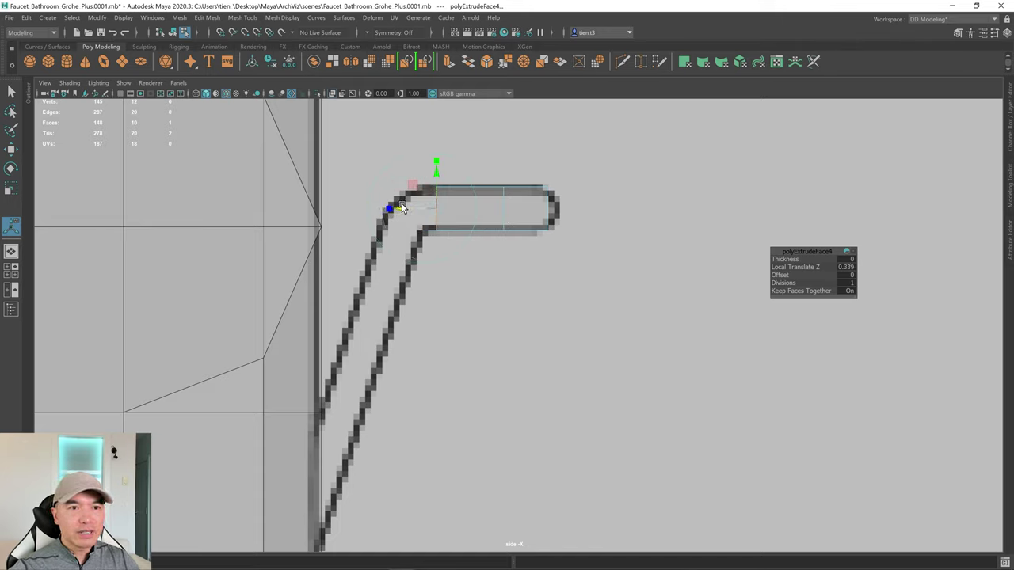